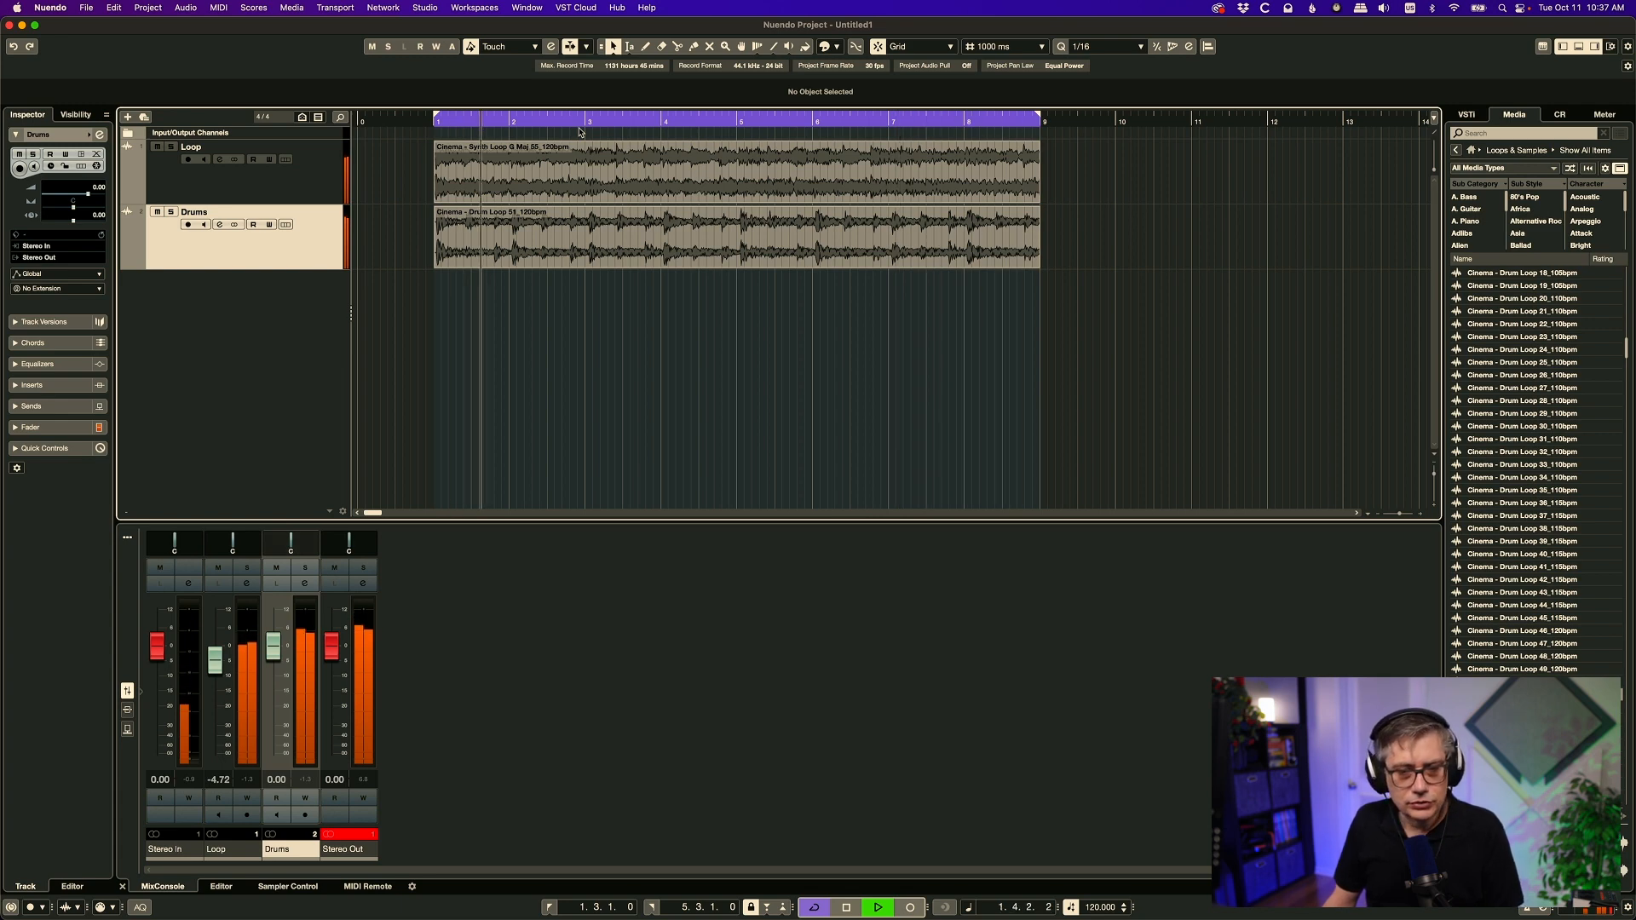
- Stop playback and add one 7.1.4 group track named Helper with its audio output set to Stereo Out
key("space")
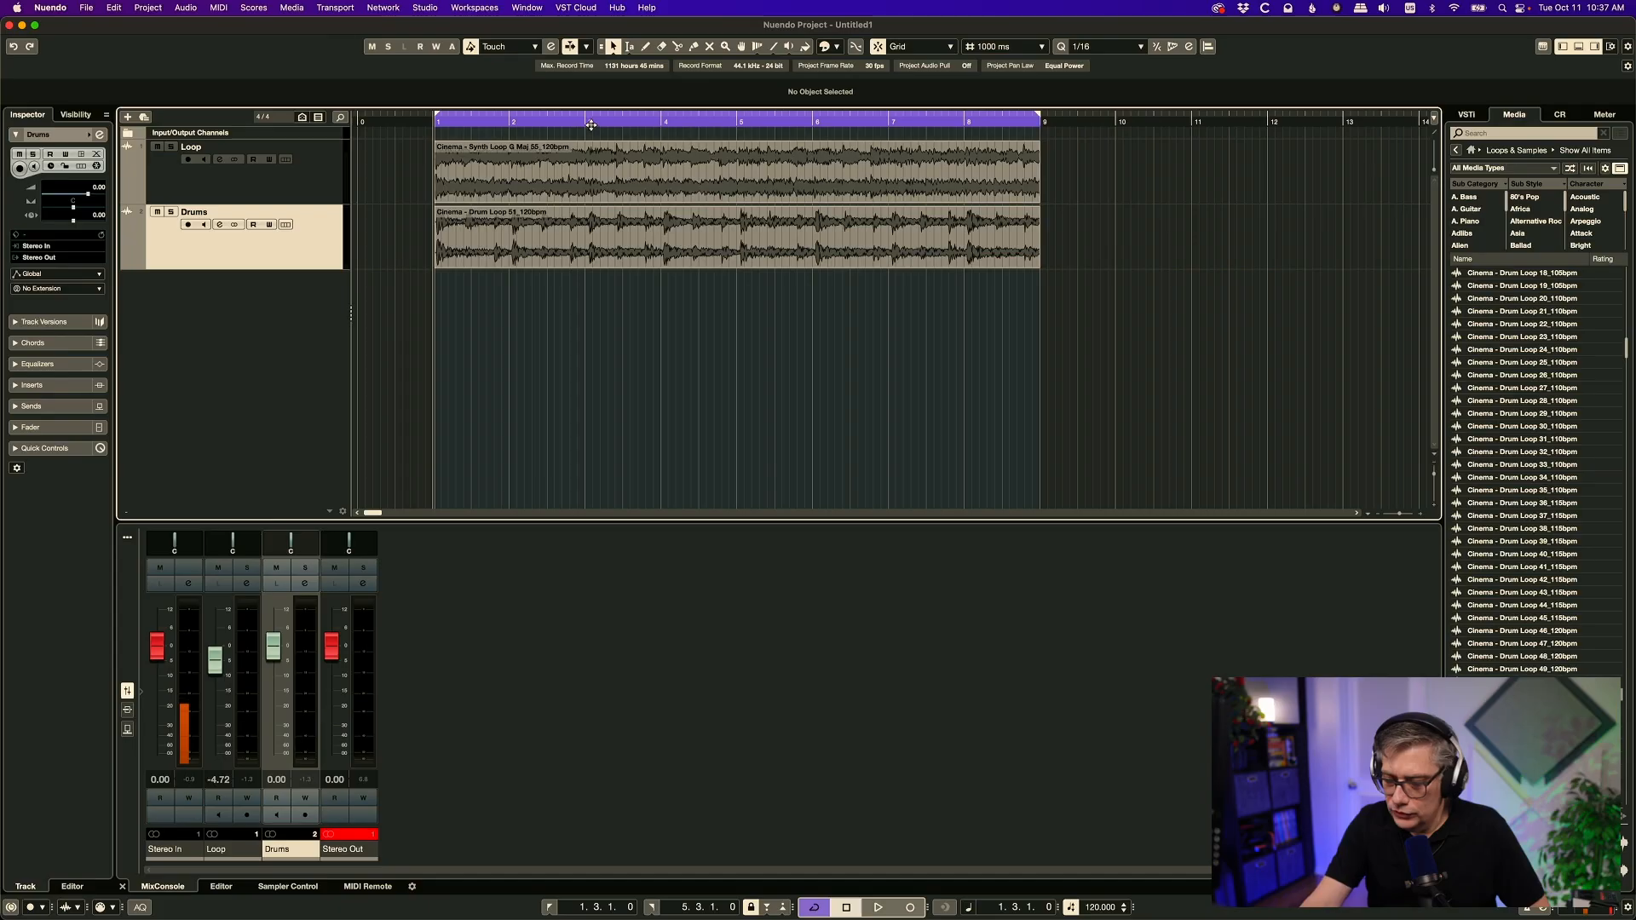
right_click(229, 319)
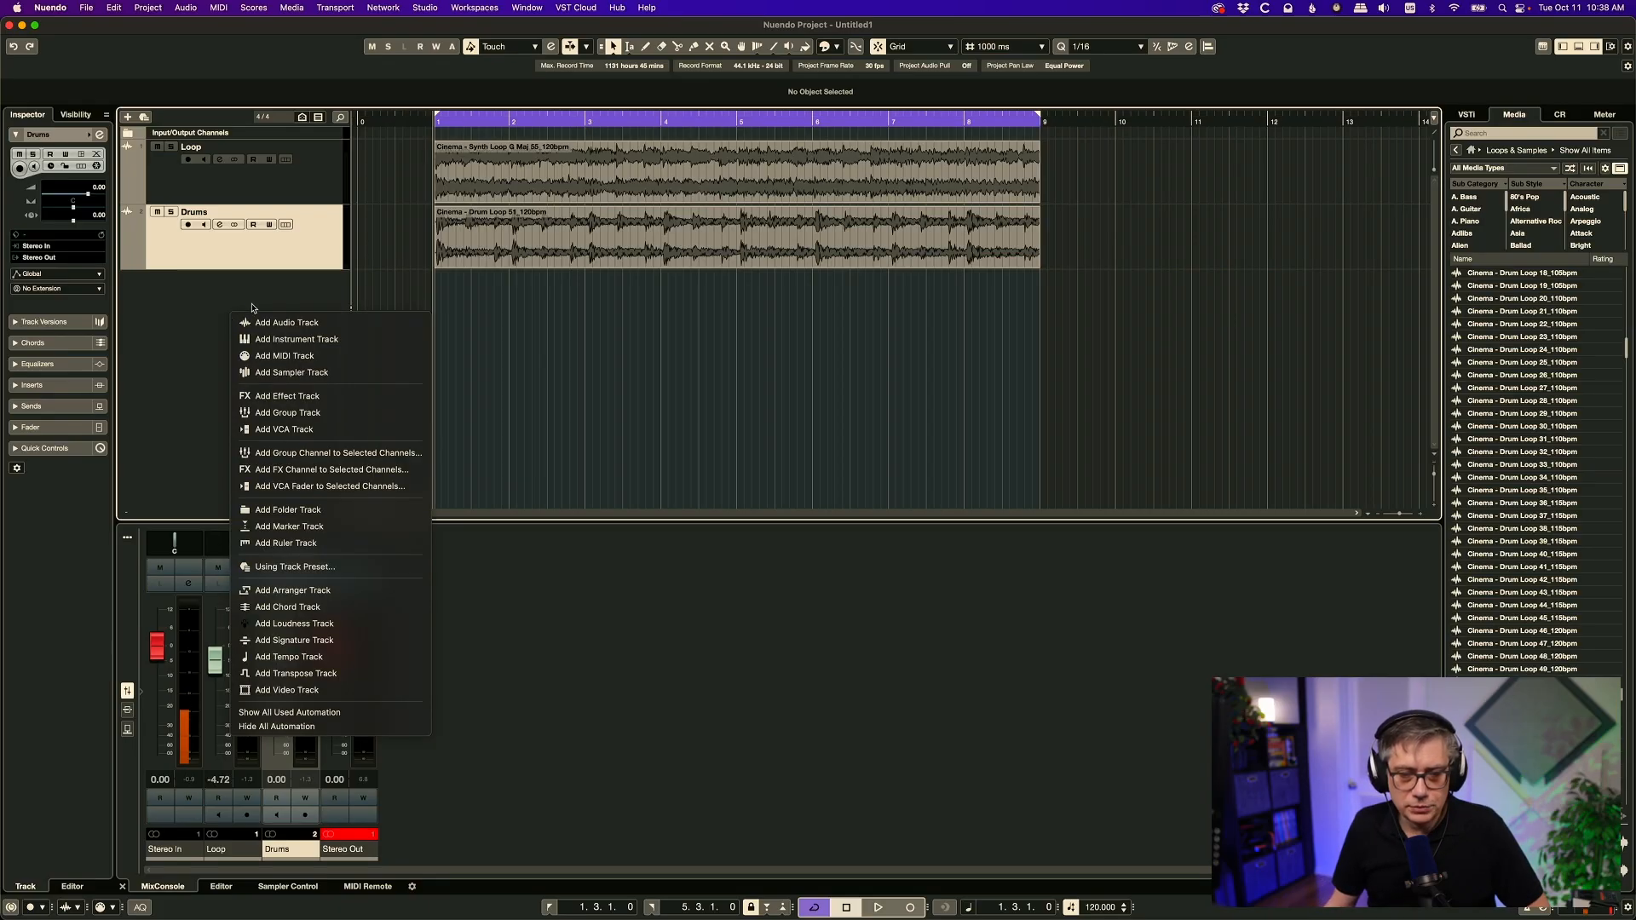
left_click(305, 414)
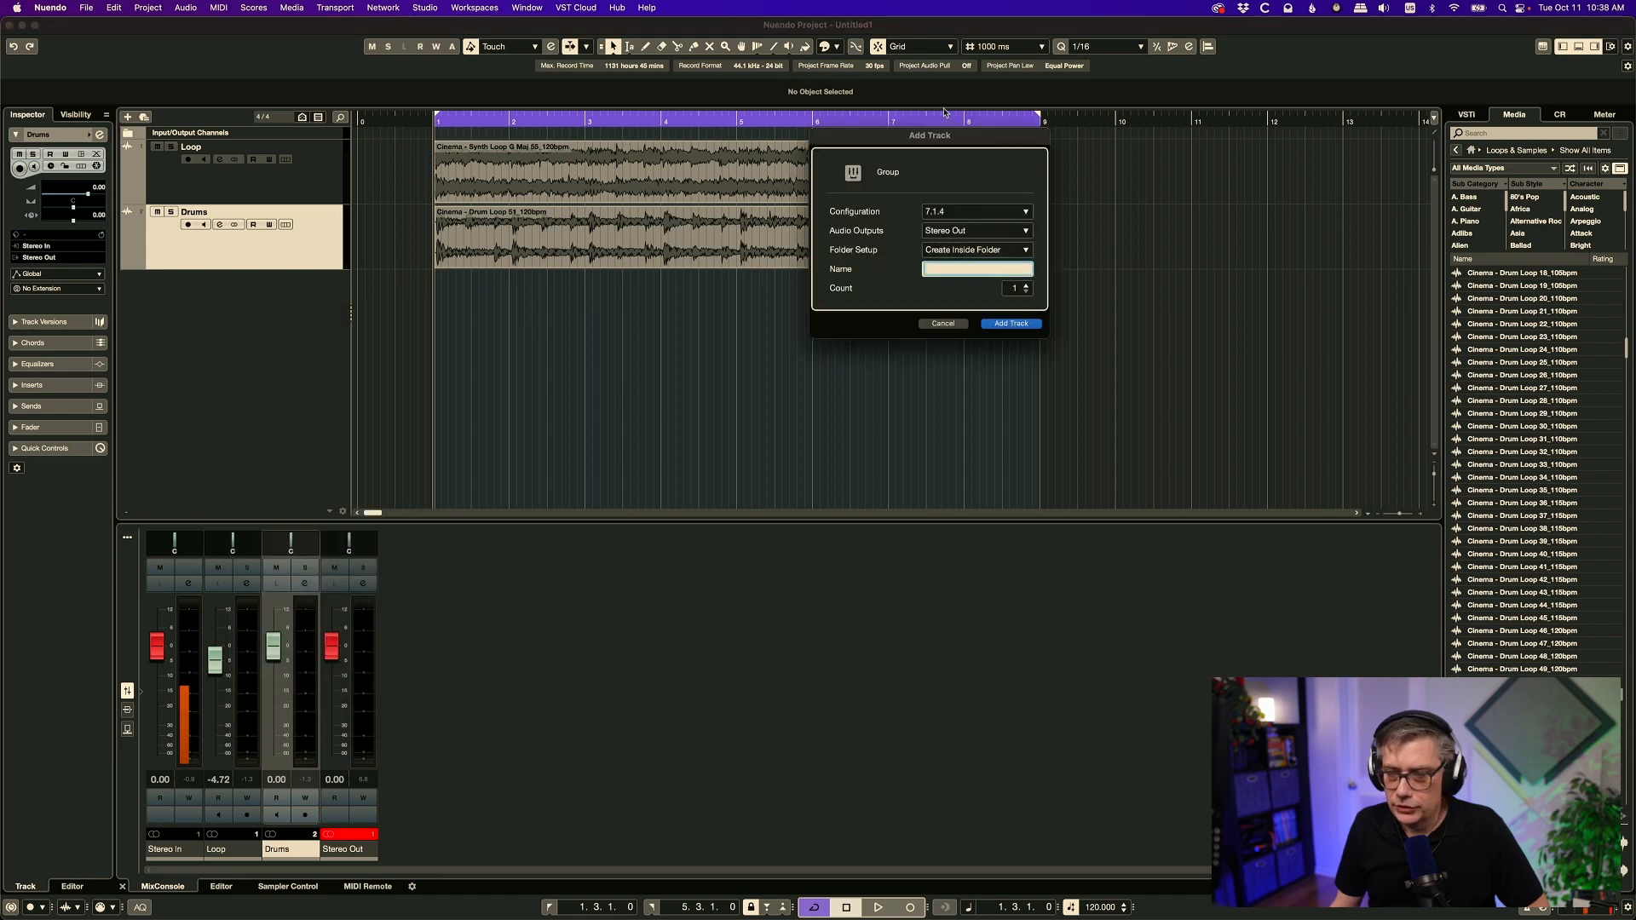
left_click_drag(906, 137, 560, 187)
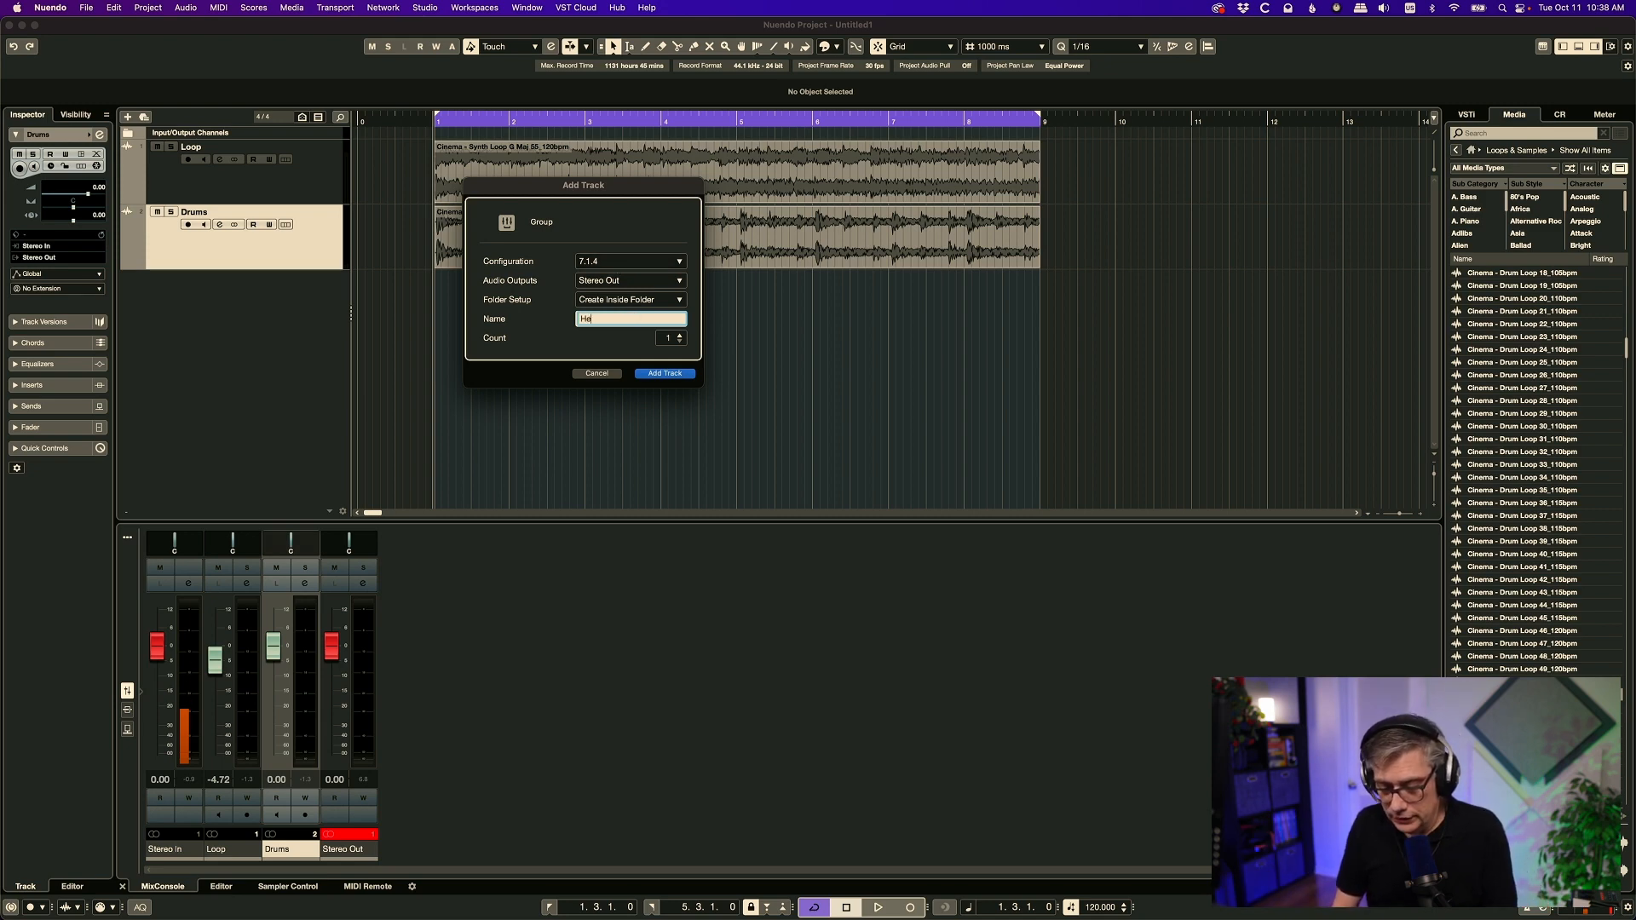
type("lper")
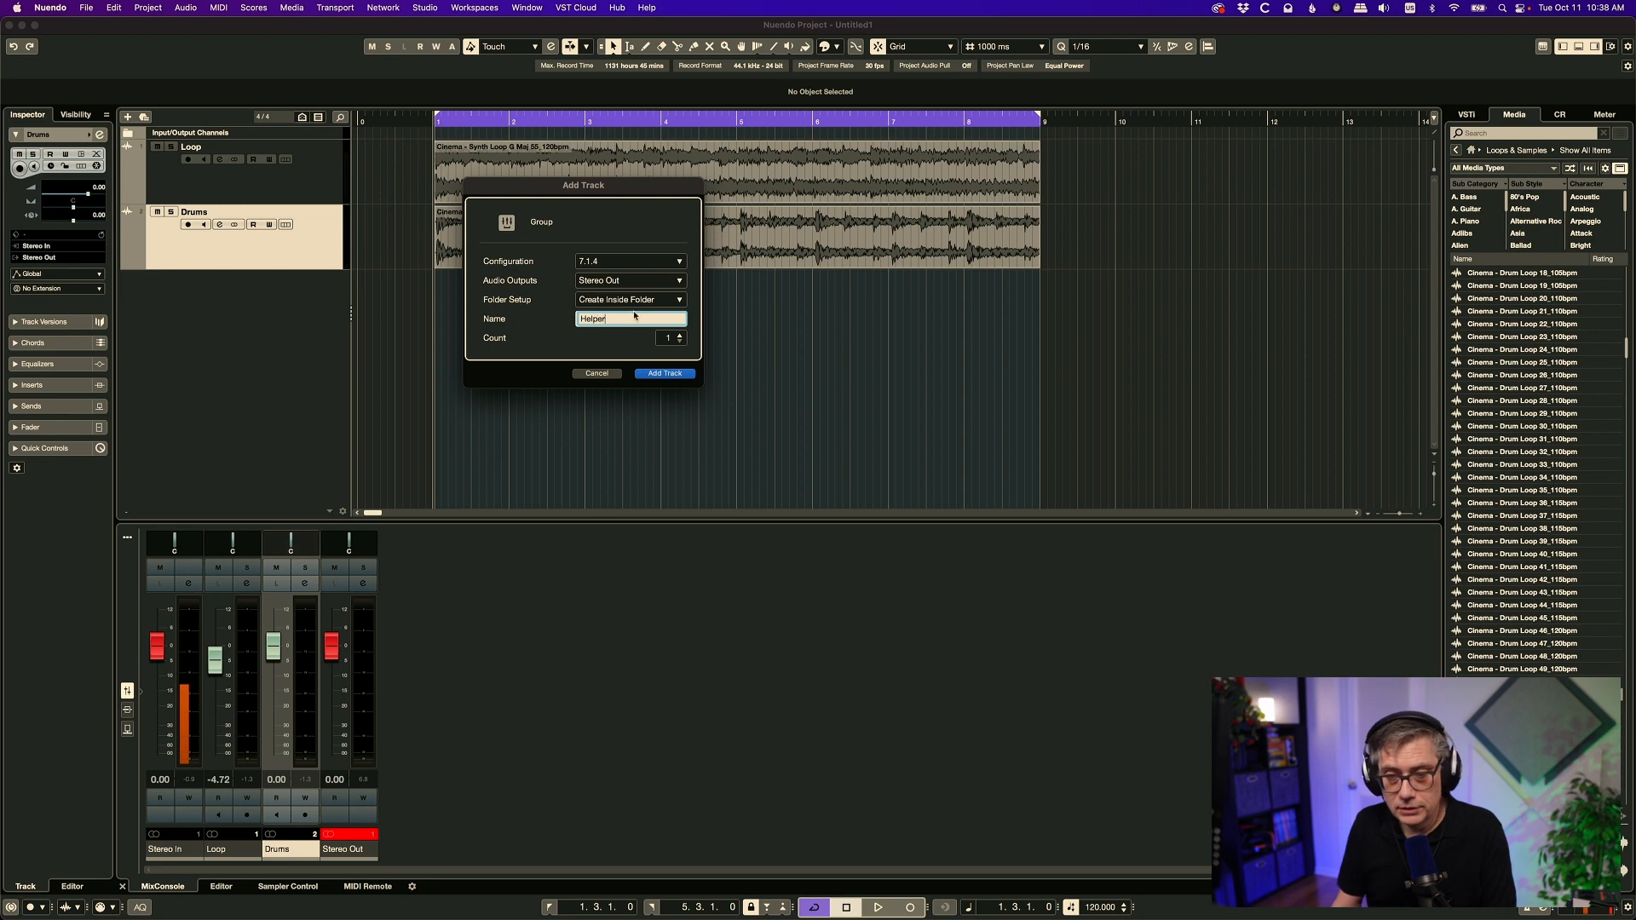
left_click(665, 374)
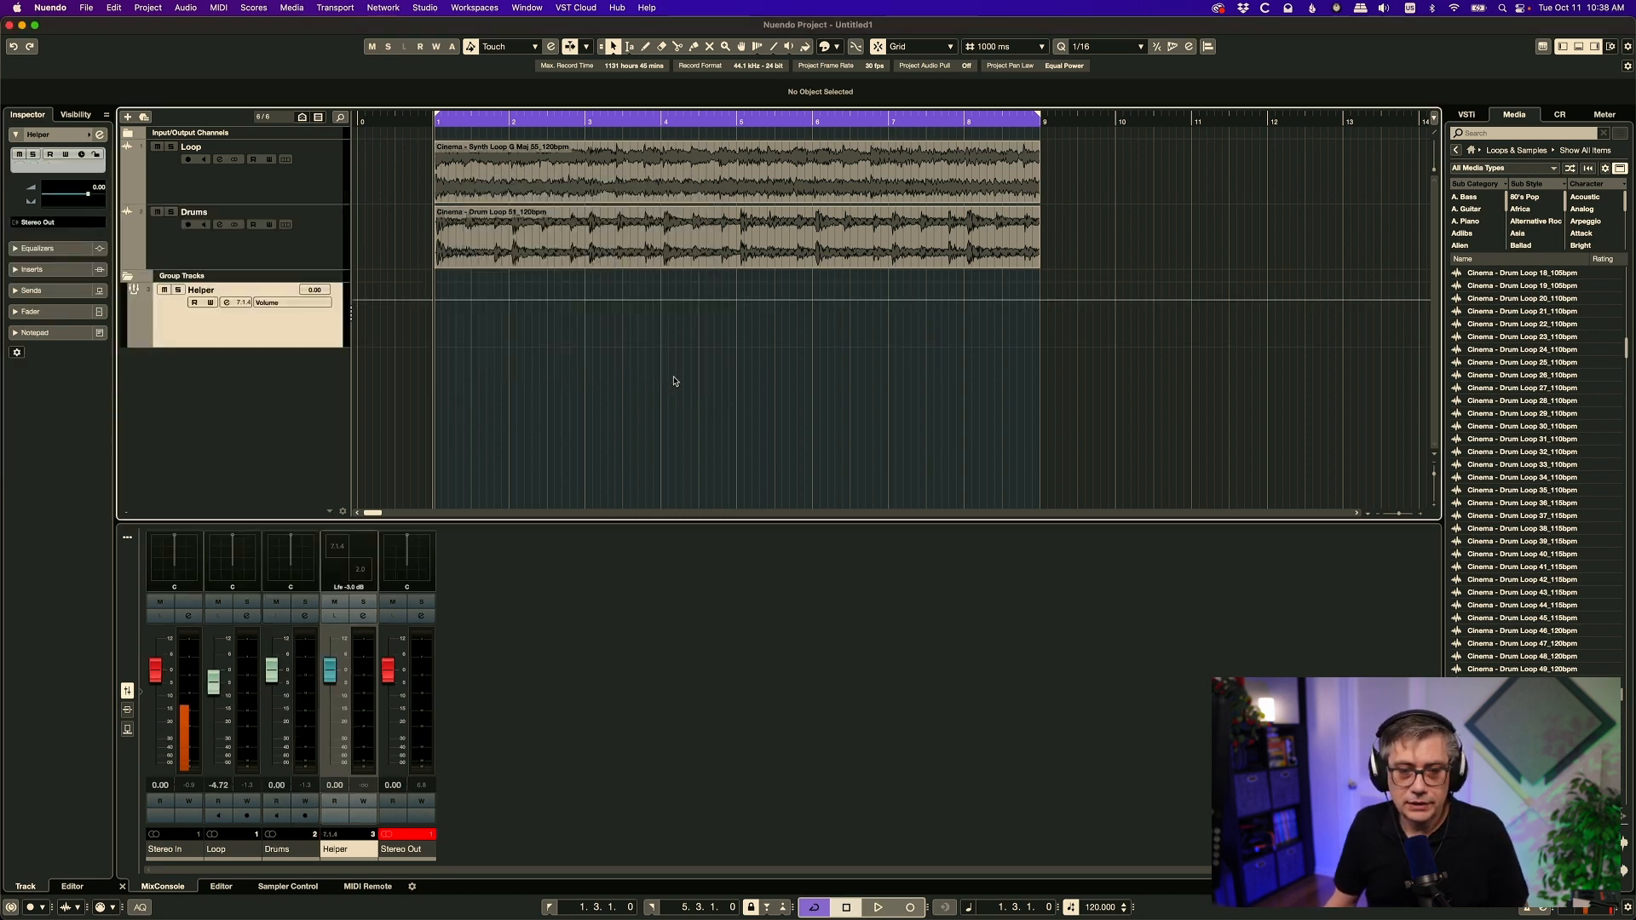
- Route the Loop channel's output to the Helper group in its channel settings, and close them
left_click(246, 615)
left_click(760, 159)
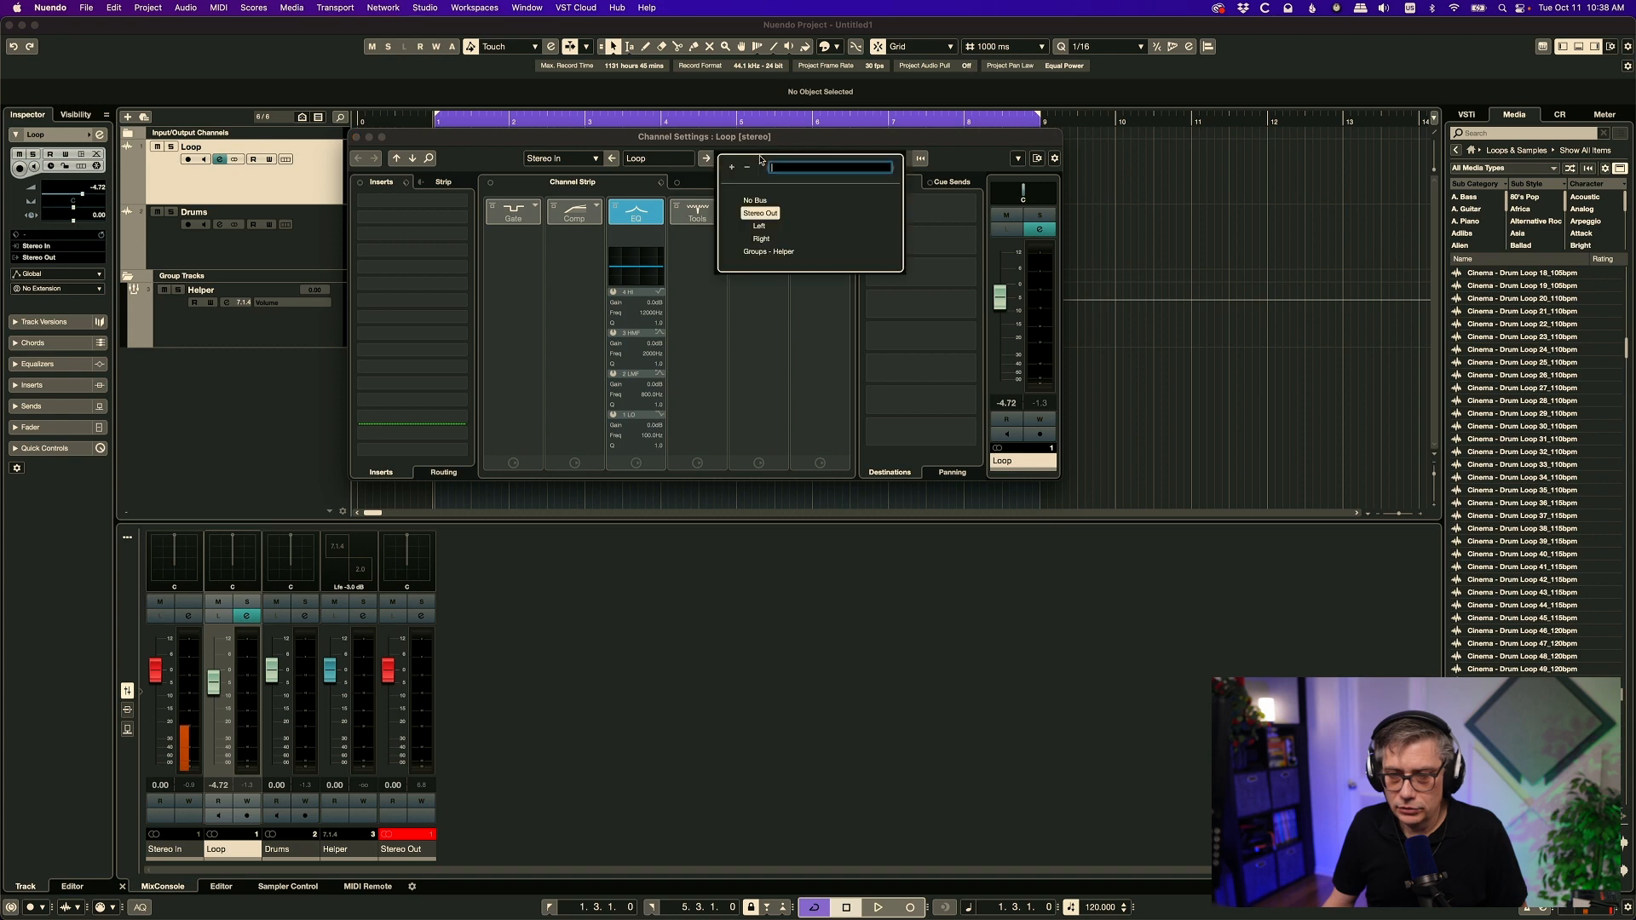
left_click(769, 251)
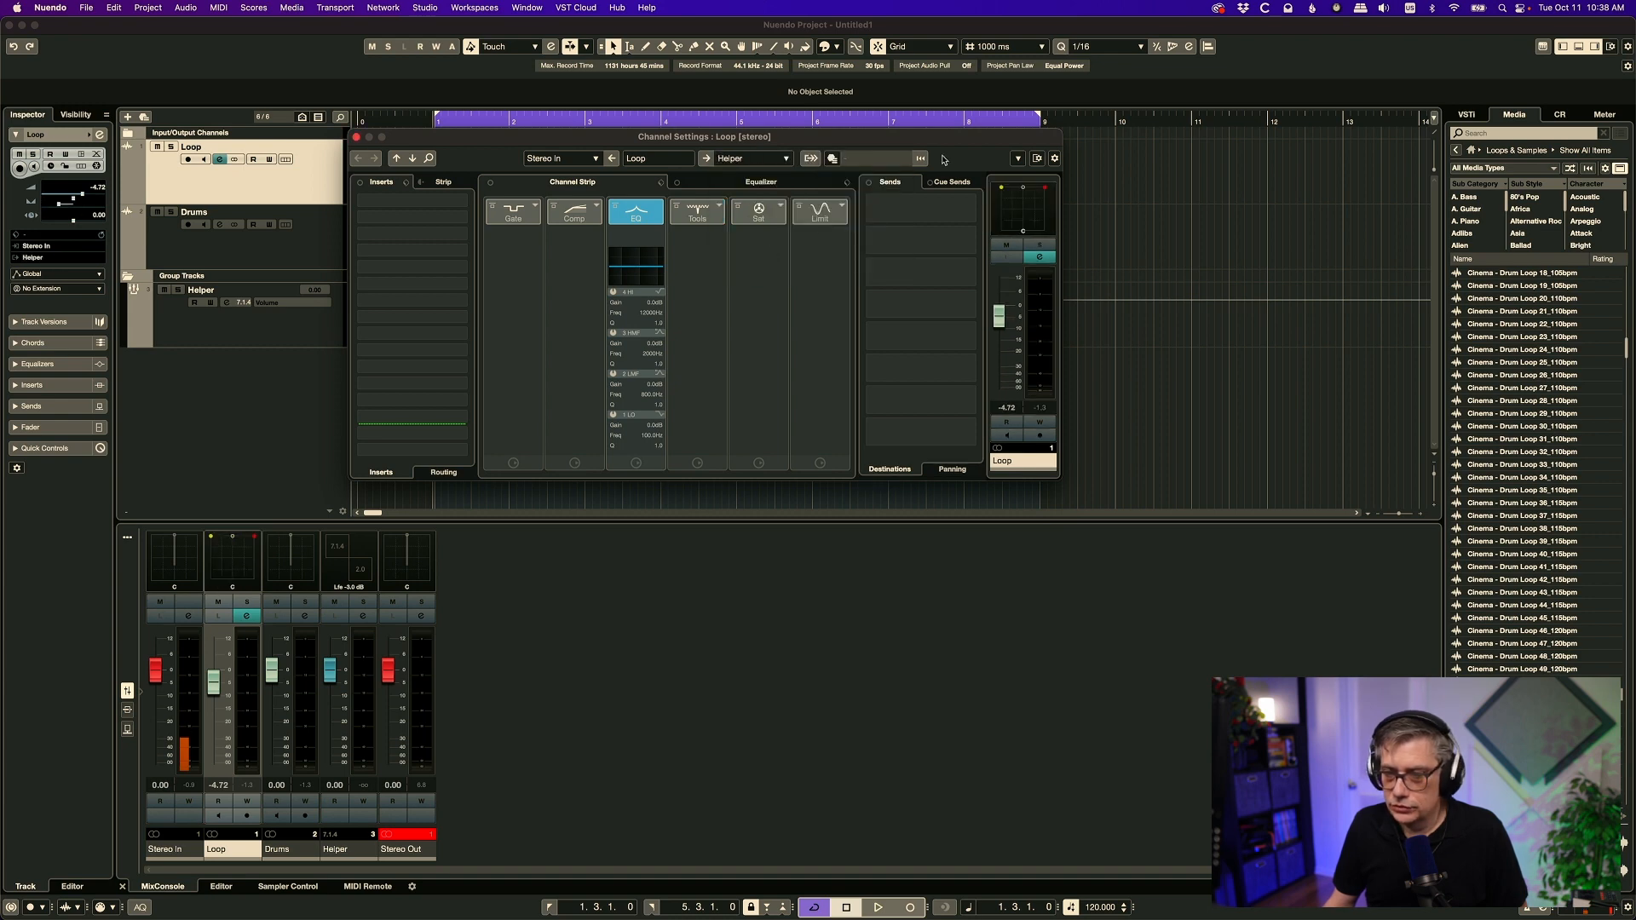
left_click(356, 136)
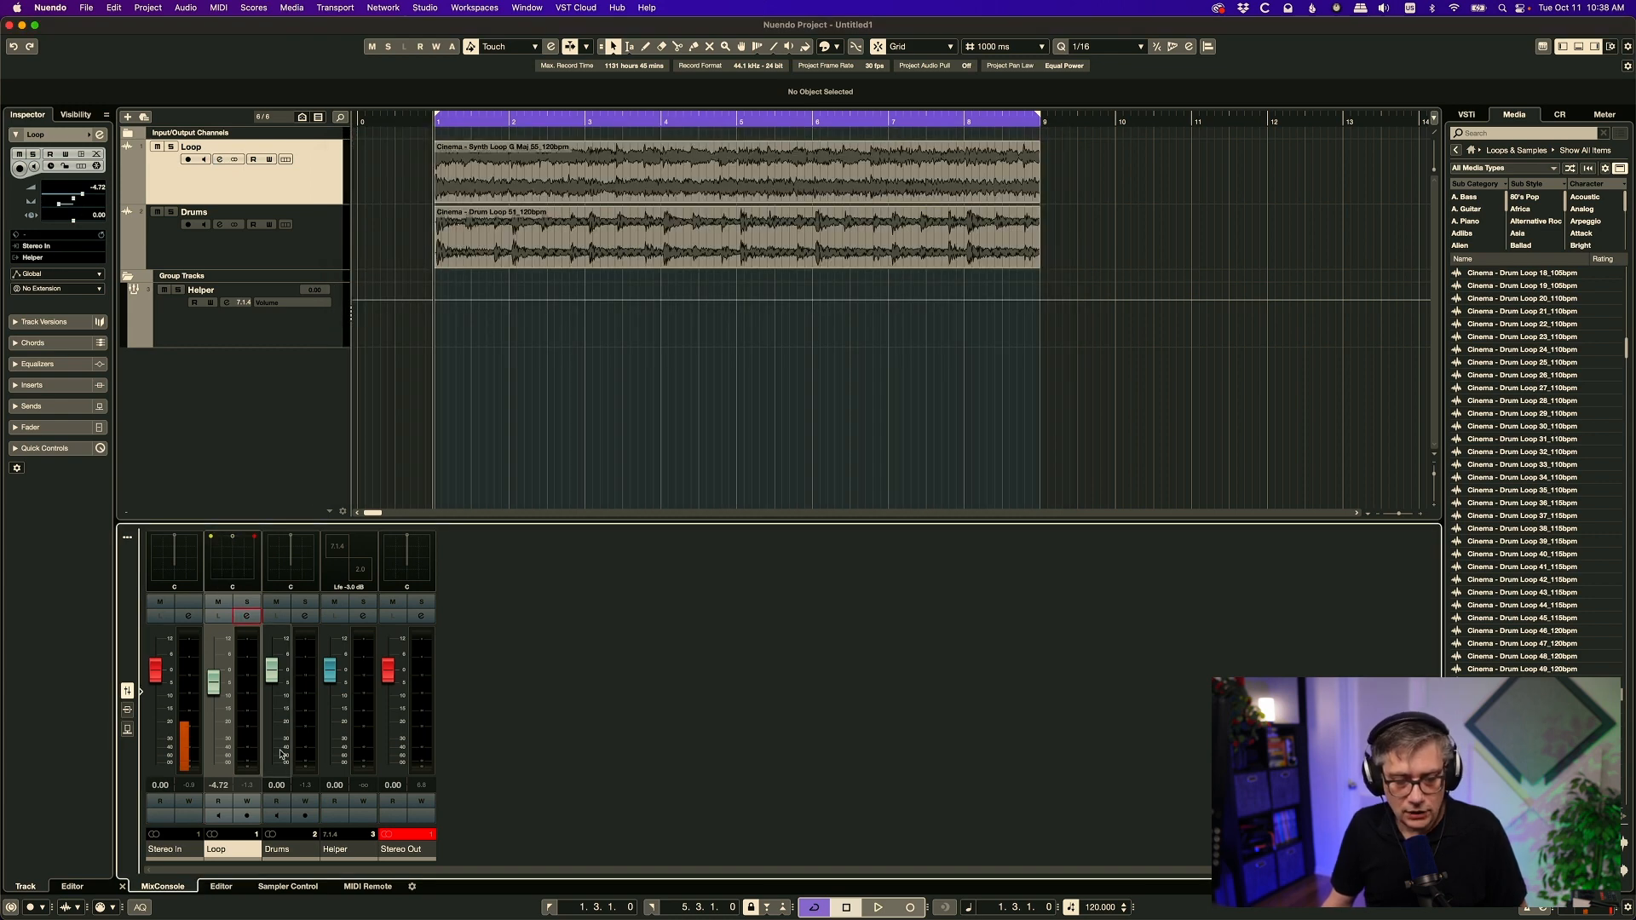
- Record-enable the Drums track, route its output to the Helper group, and briefly play the project to check the signal
left_click(303, 815)
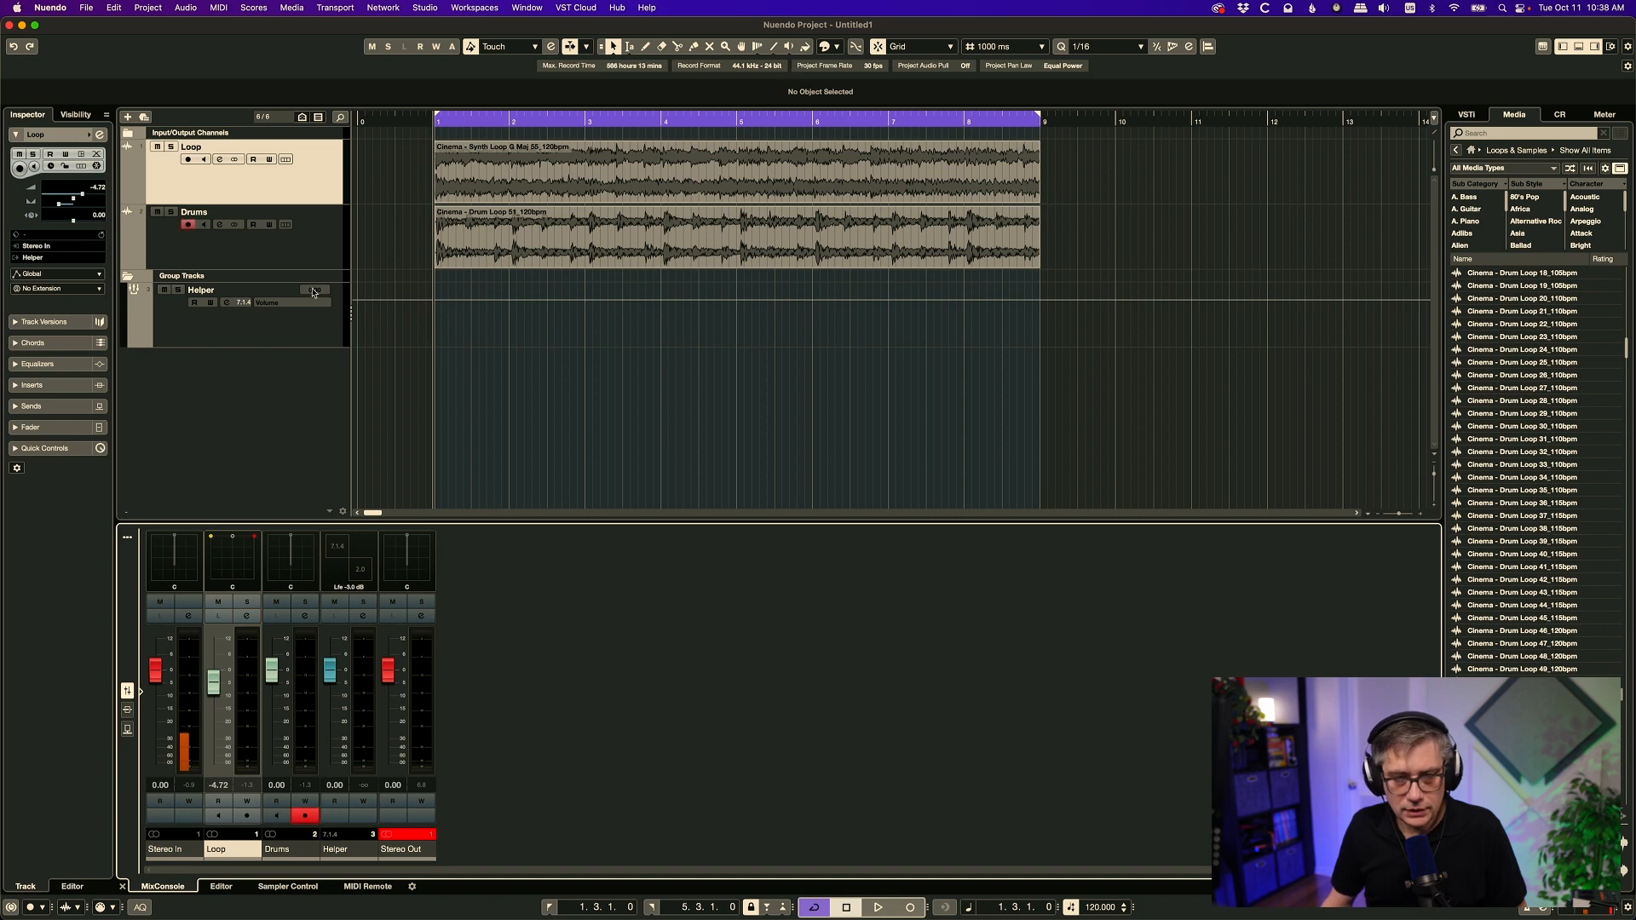
left_click(256, 266)
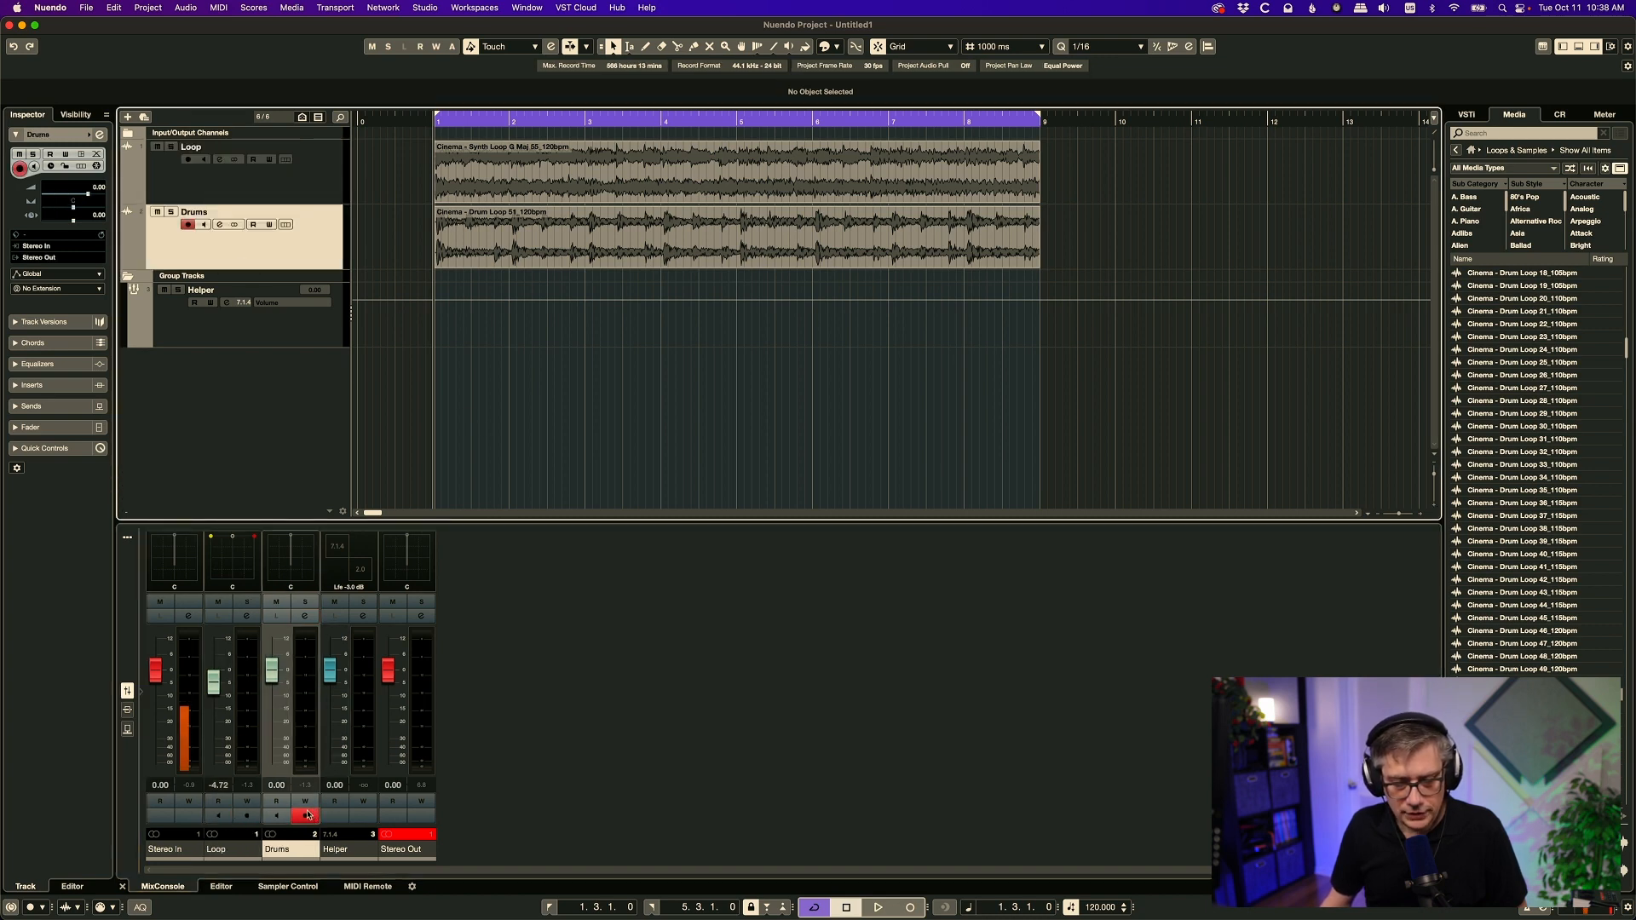
left_click(305, 615)
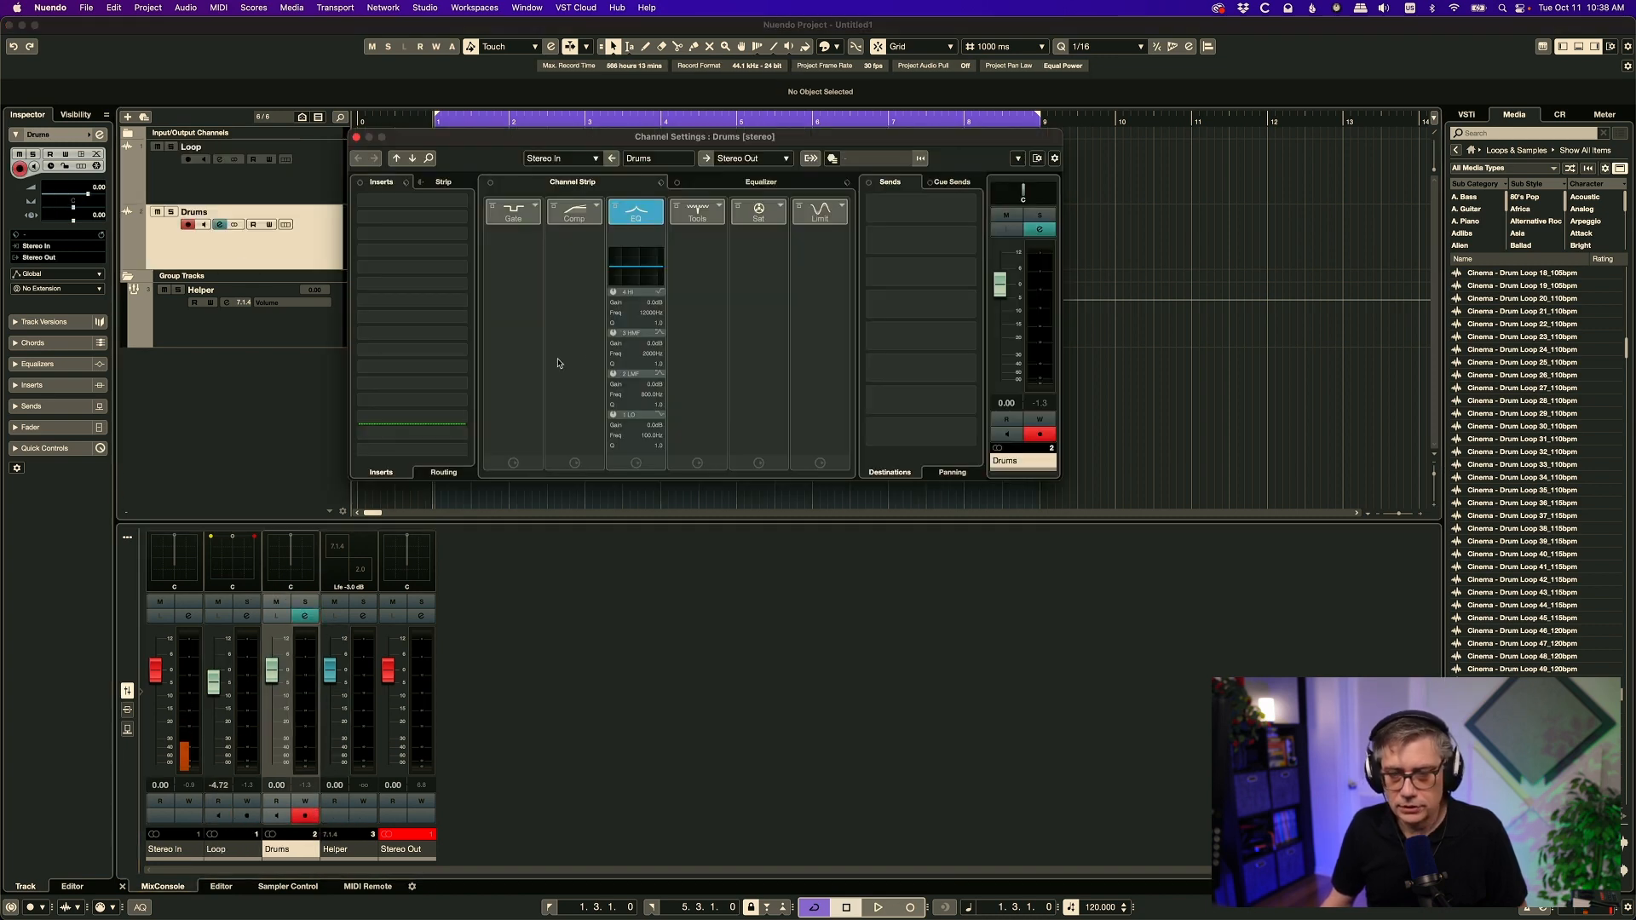
left_click(785, 162)
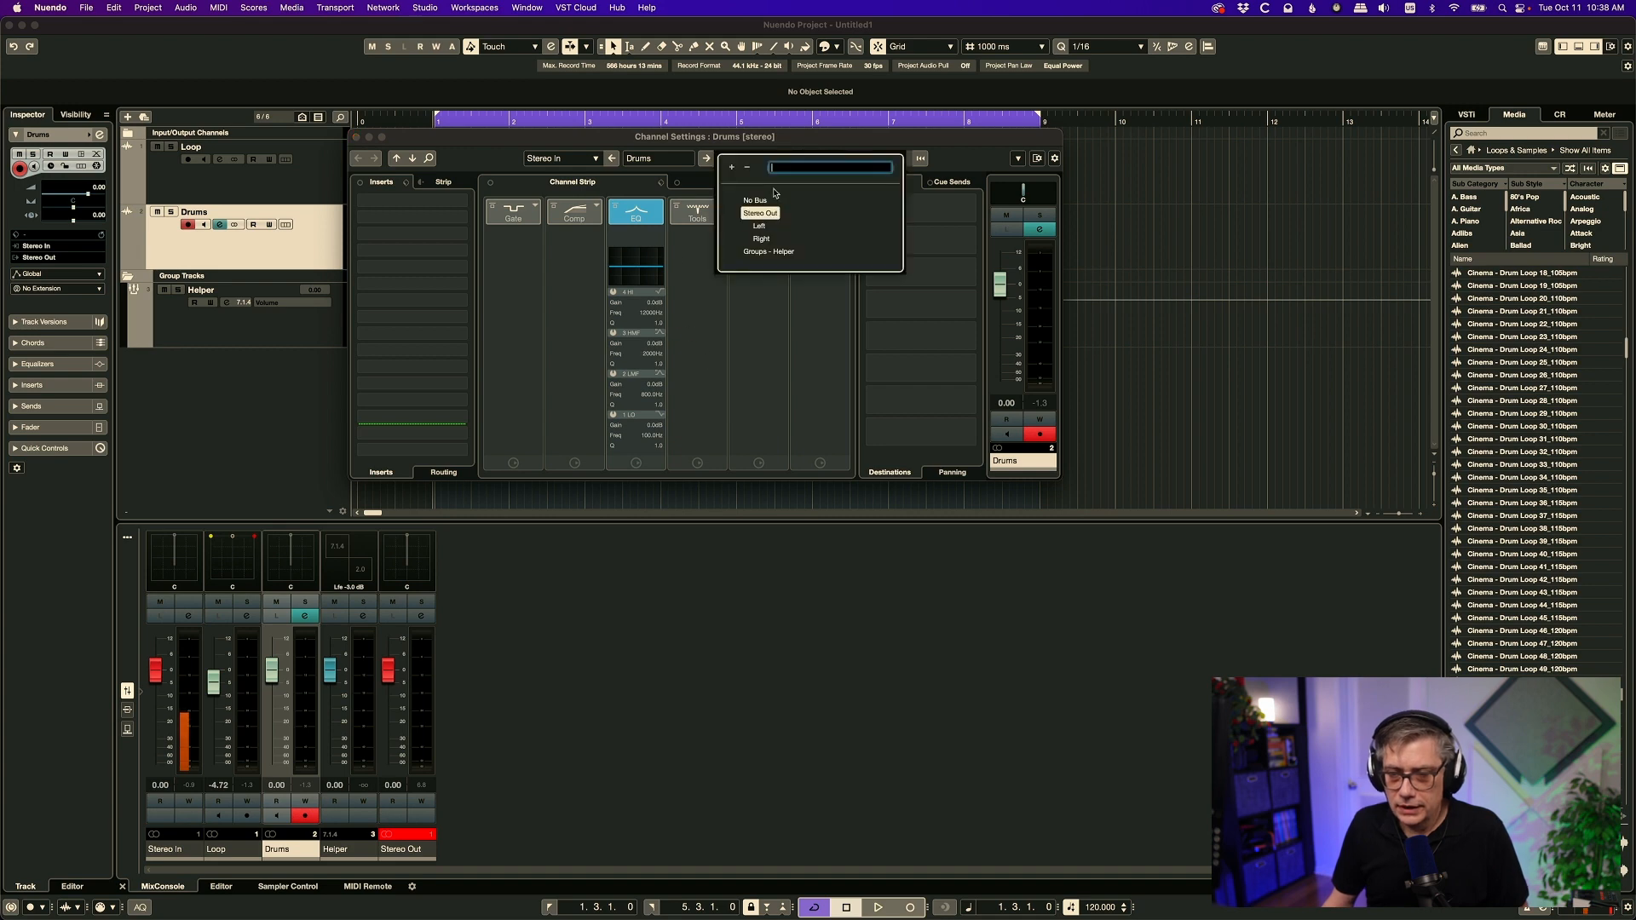
left_click(767, 251)
left_click(357, 138)
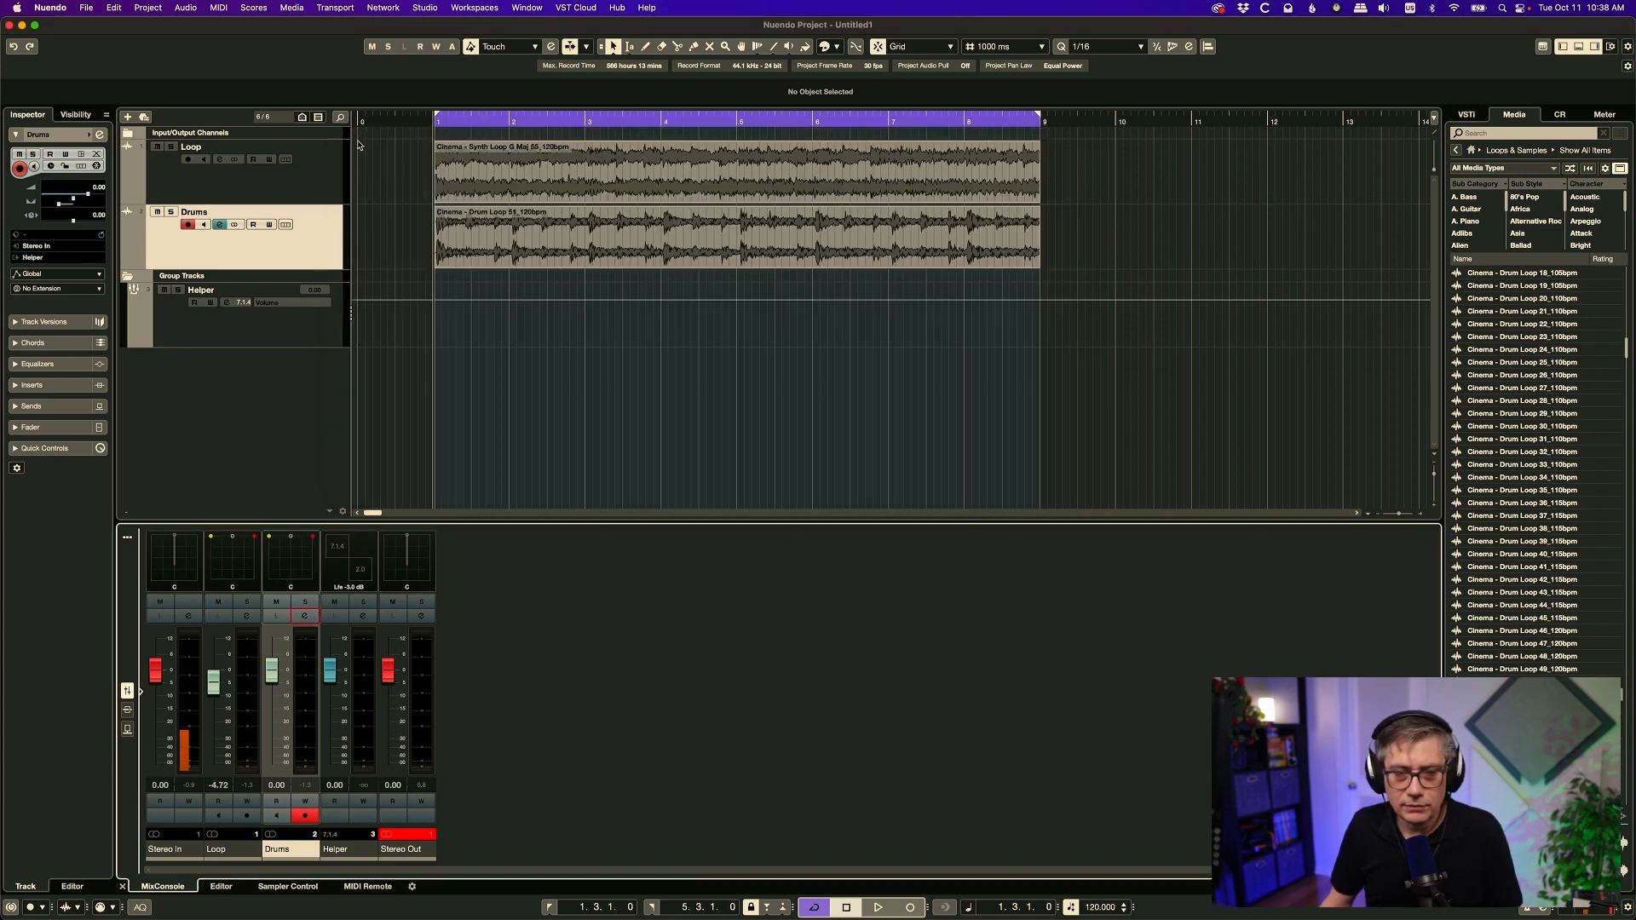
key("space")
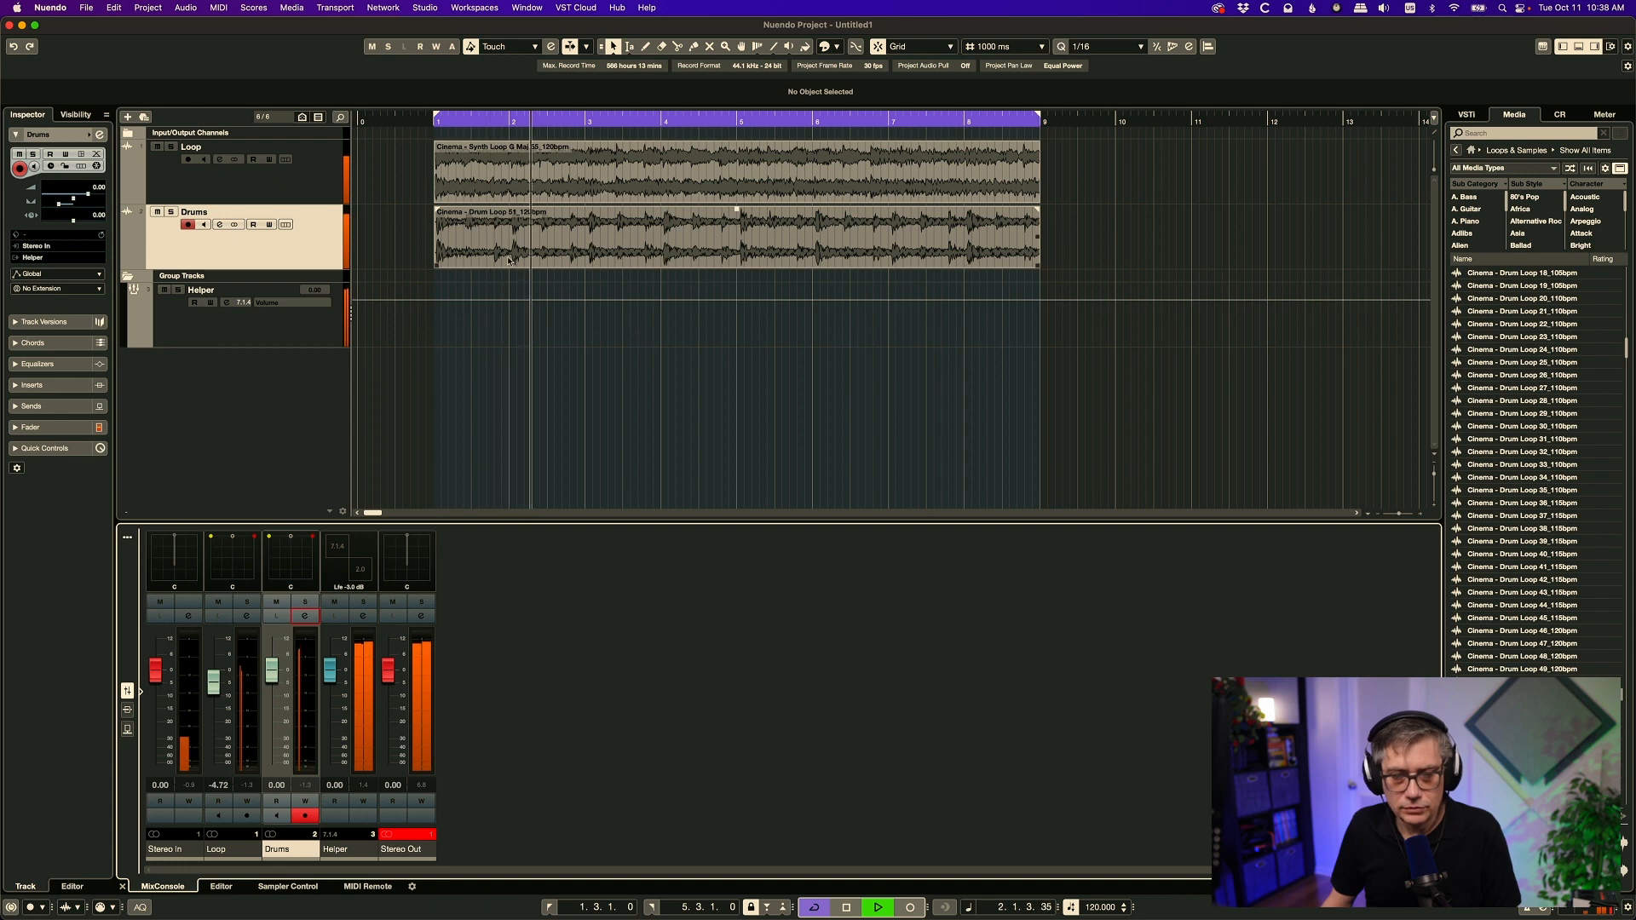
key("space")
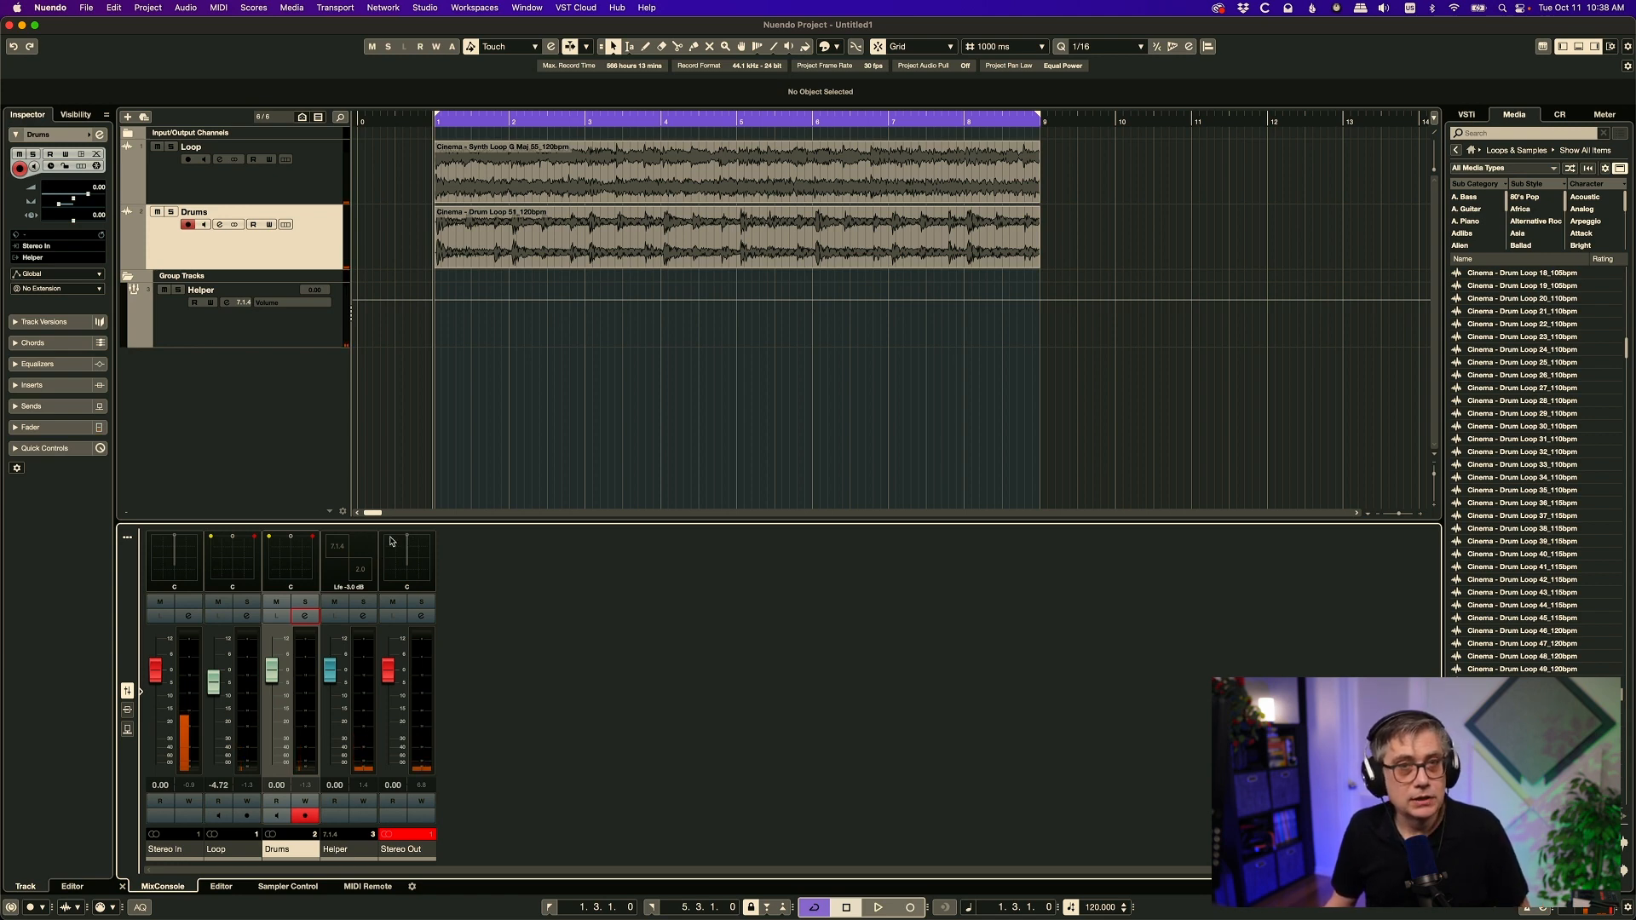
- Insert the 3DX plug-in in the first insert slot of the Helper group channel
left_click(364, 616)
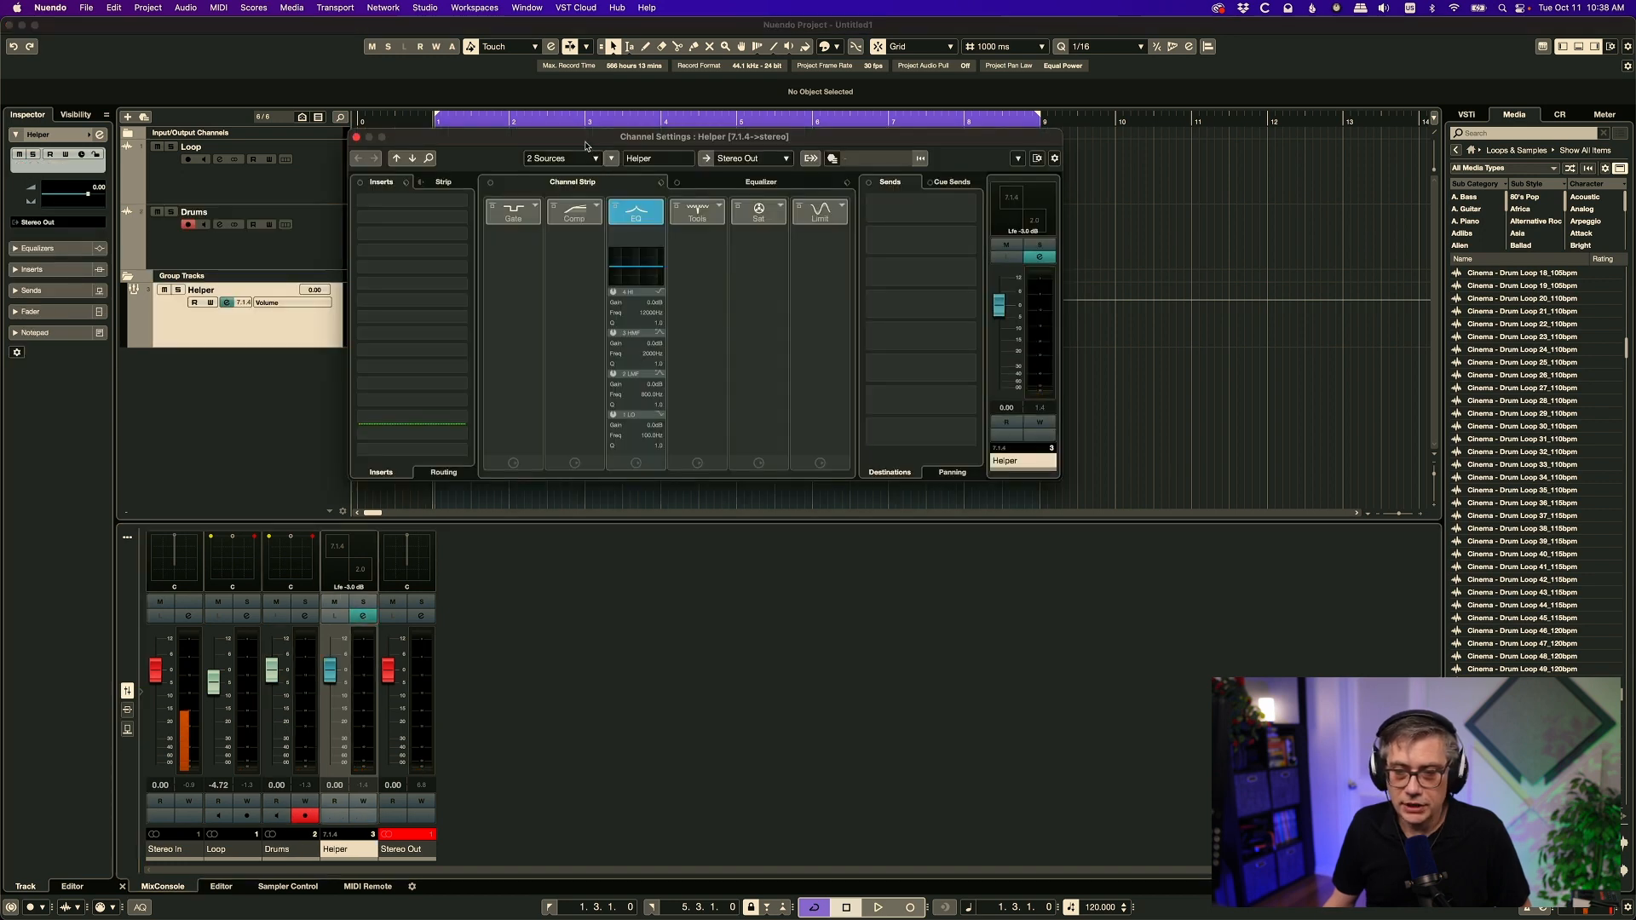
left_click_drag(573, 154, 535, 191)
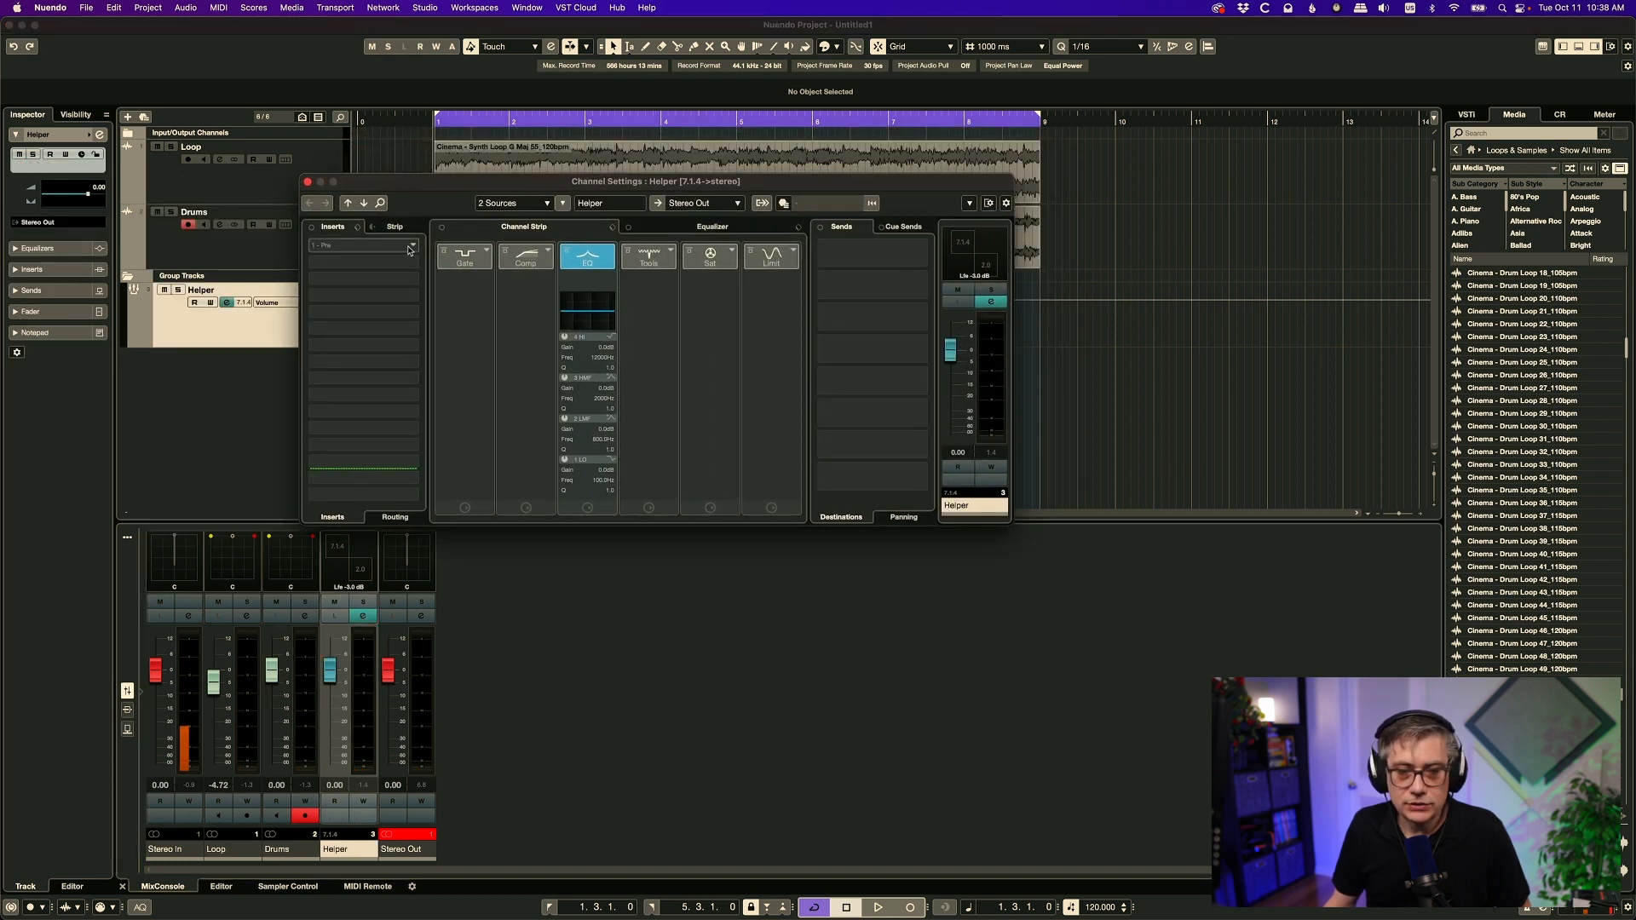
left_click(413, 249)
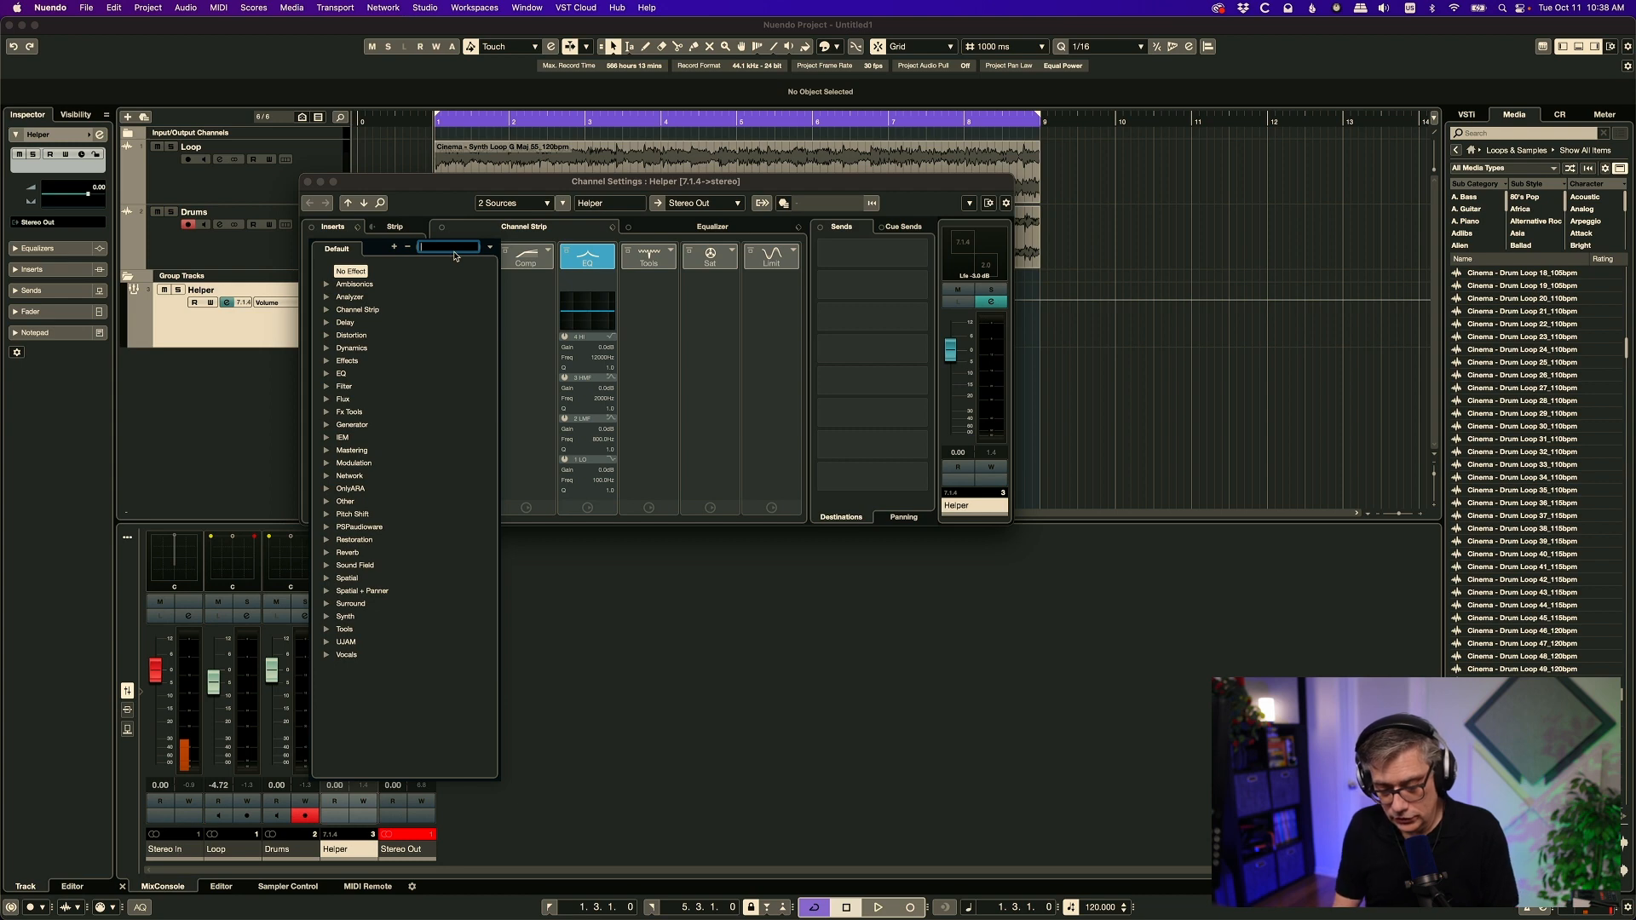
type("3dx")
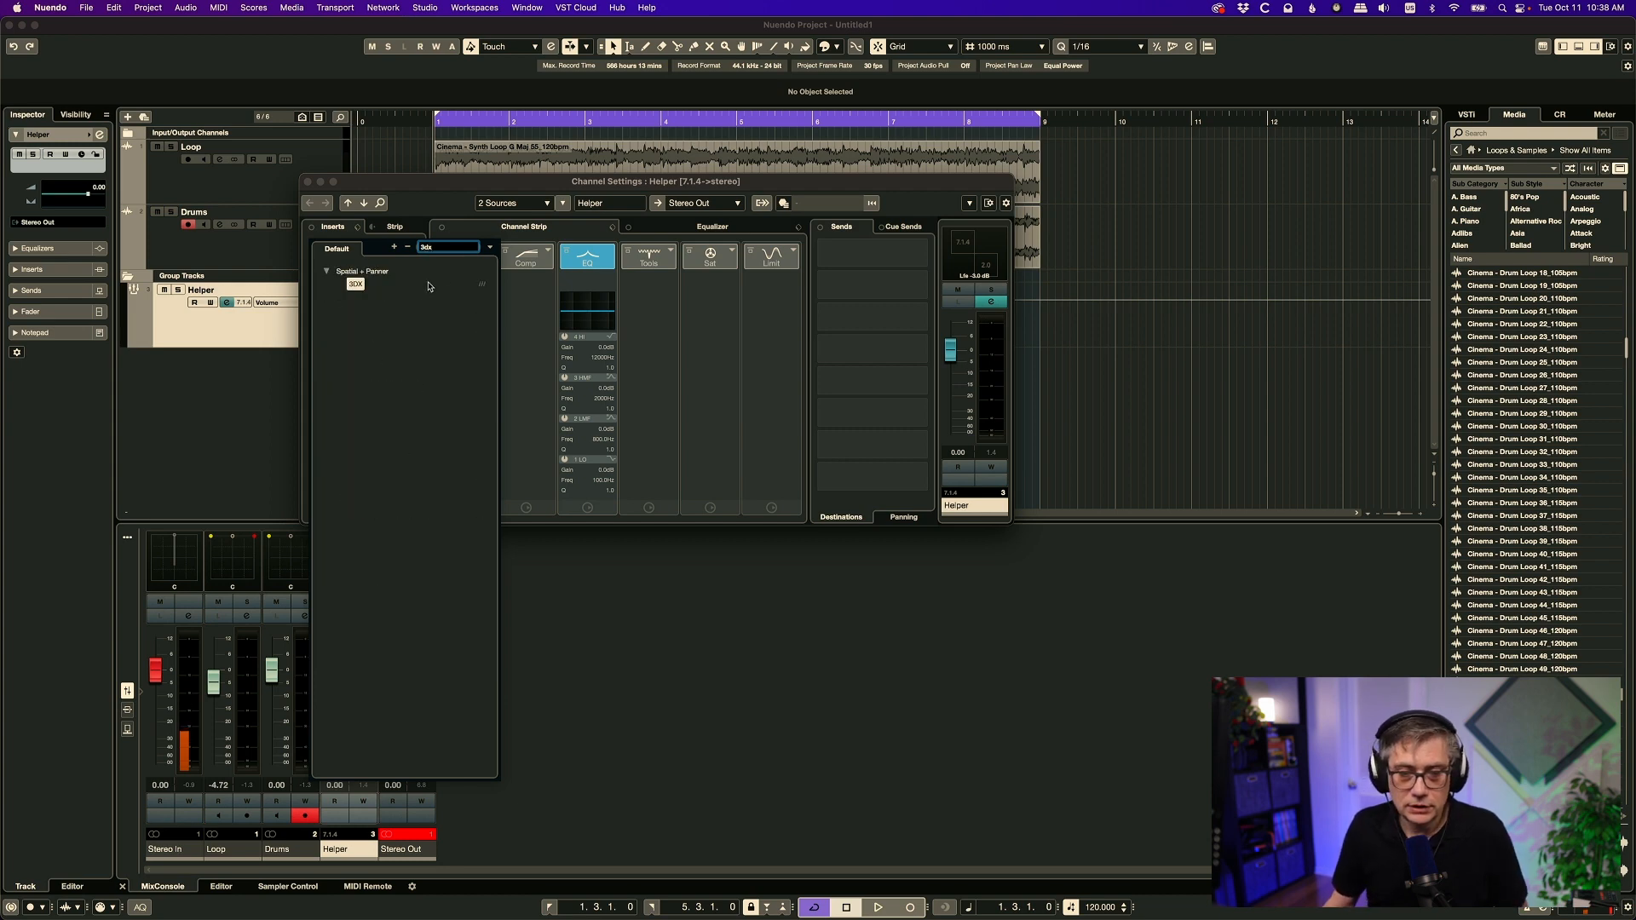
left_click(355, 286)
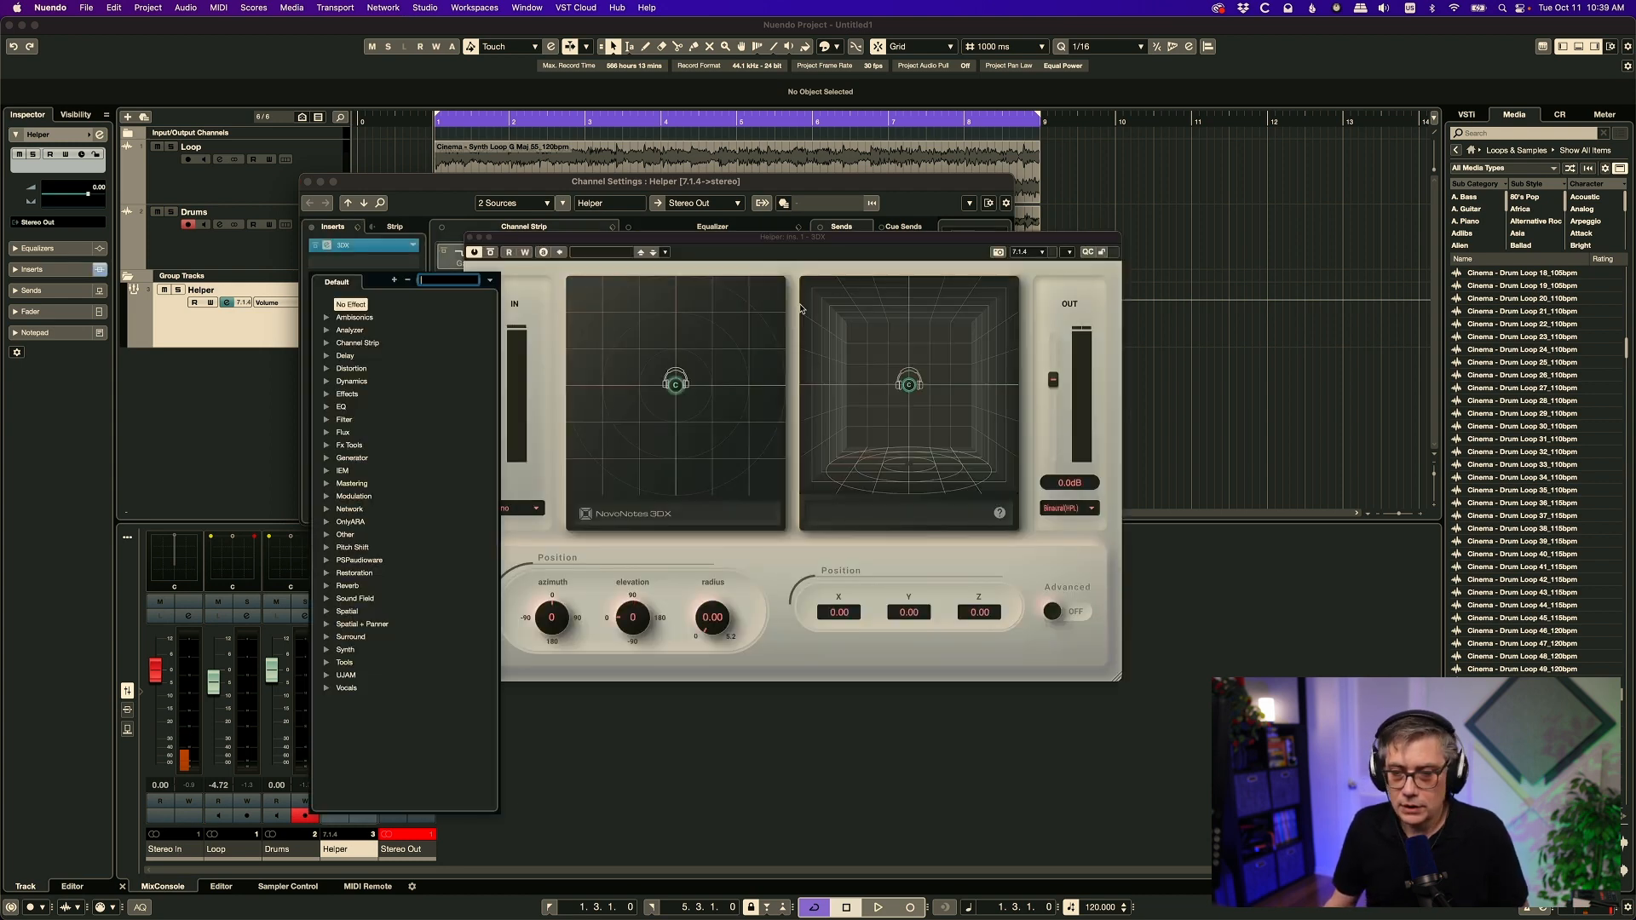
left_click(801, 261)
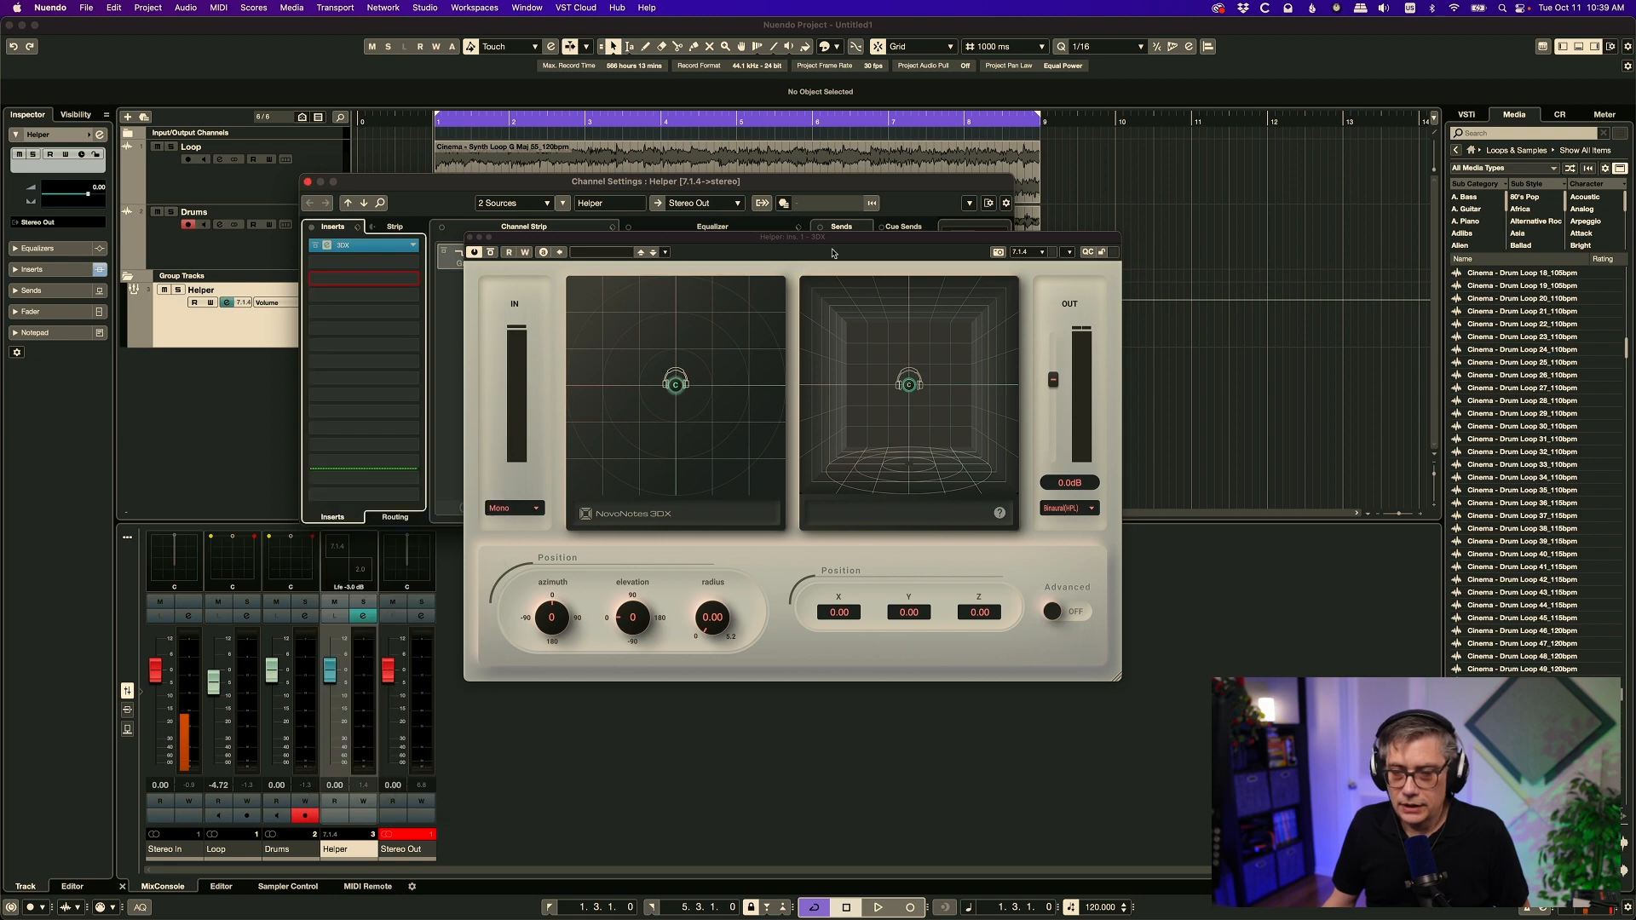
left_click(833, 253)
- Close the Helper channel settings, reposition the 3DX plug-in window, and play the project through the plug-in
left_click_drag(693, 247, 522, 245)
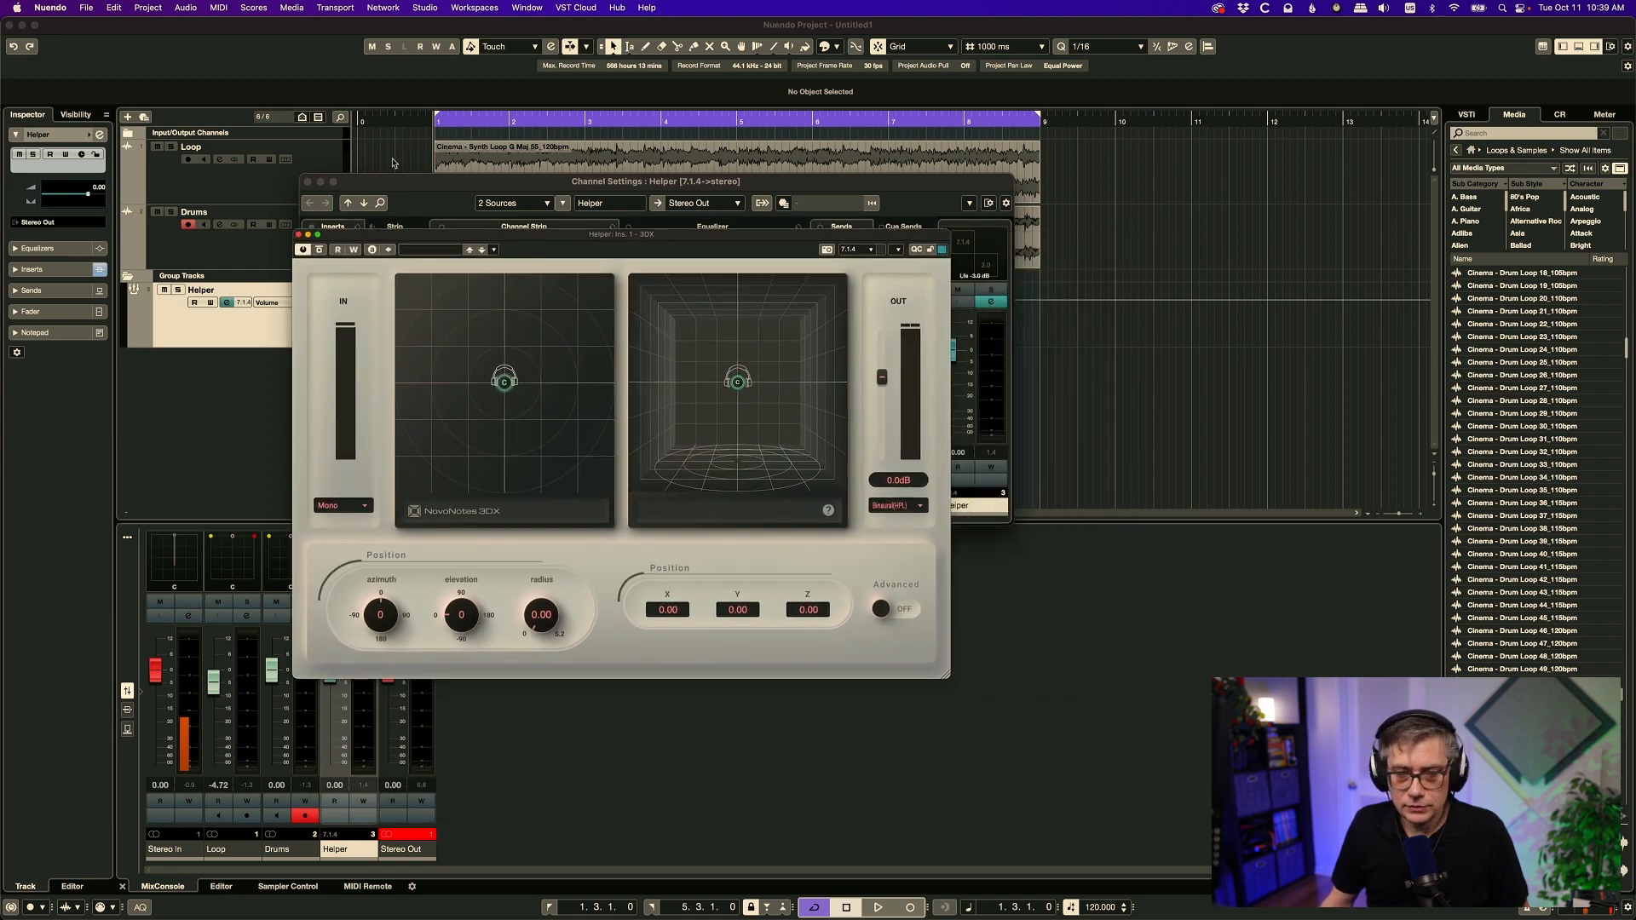
left_click(309, 183)
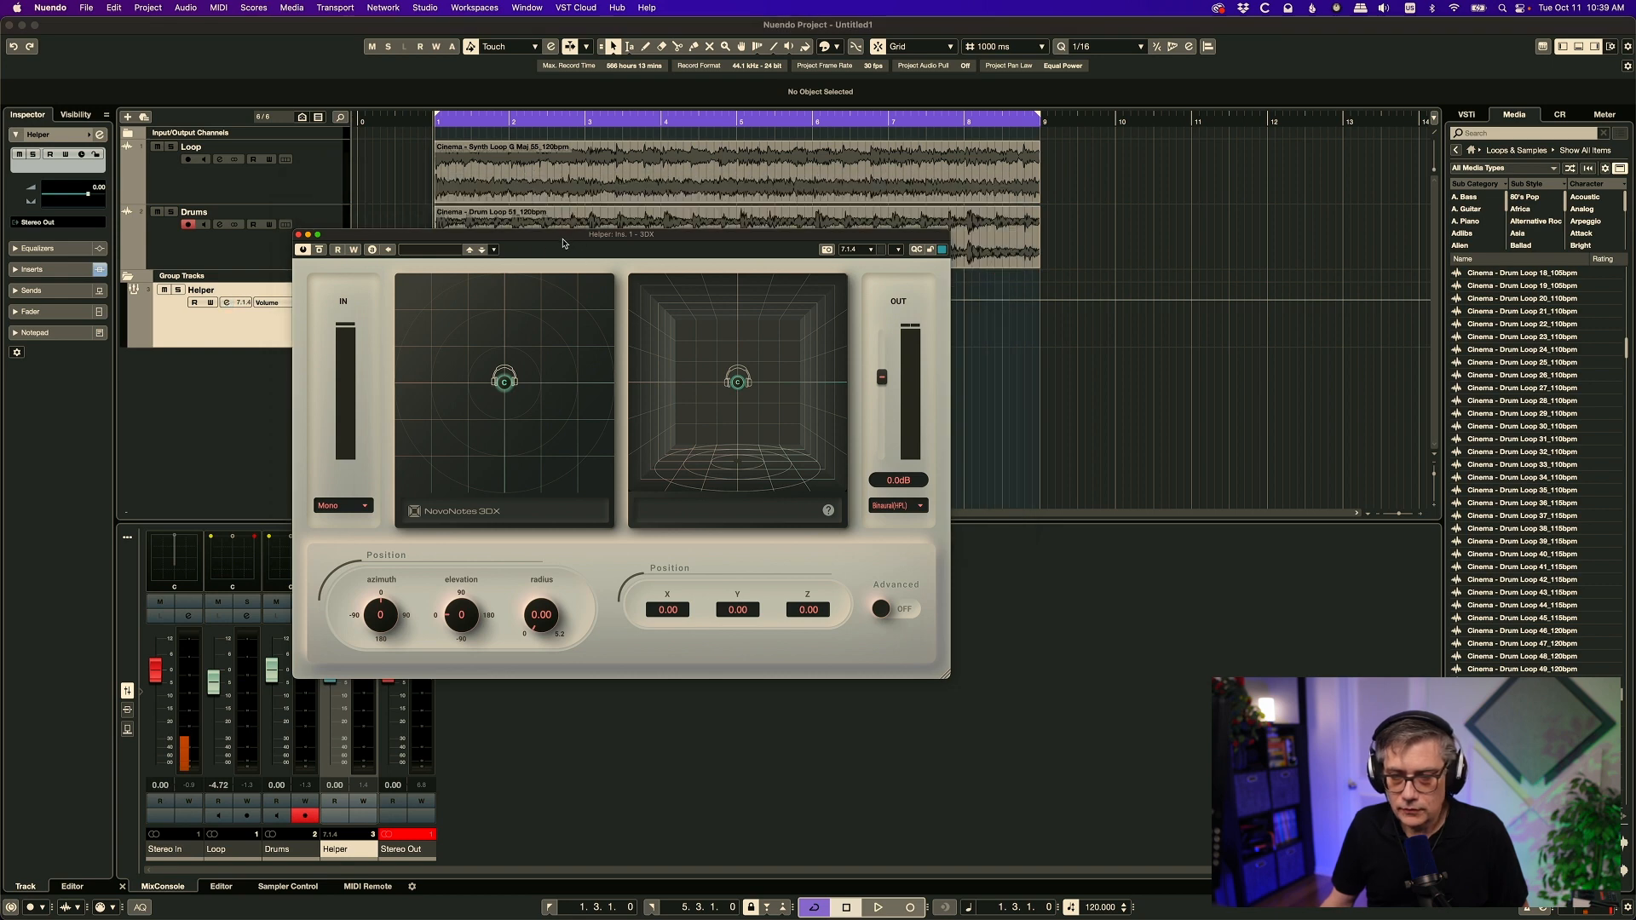
left_click_drag(563, 244, 545, 207)
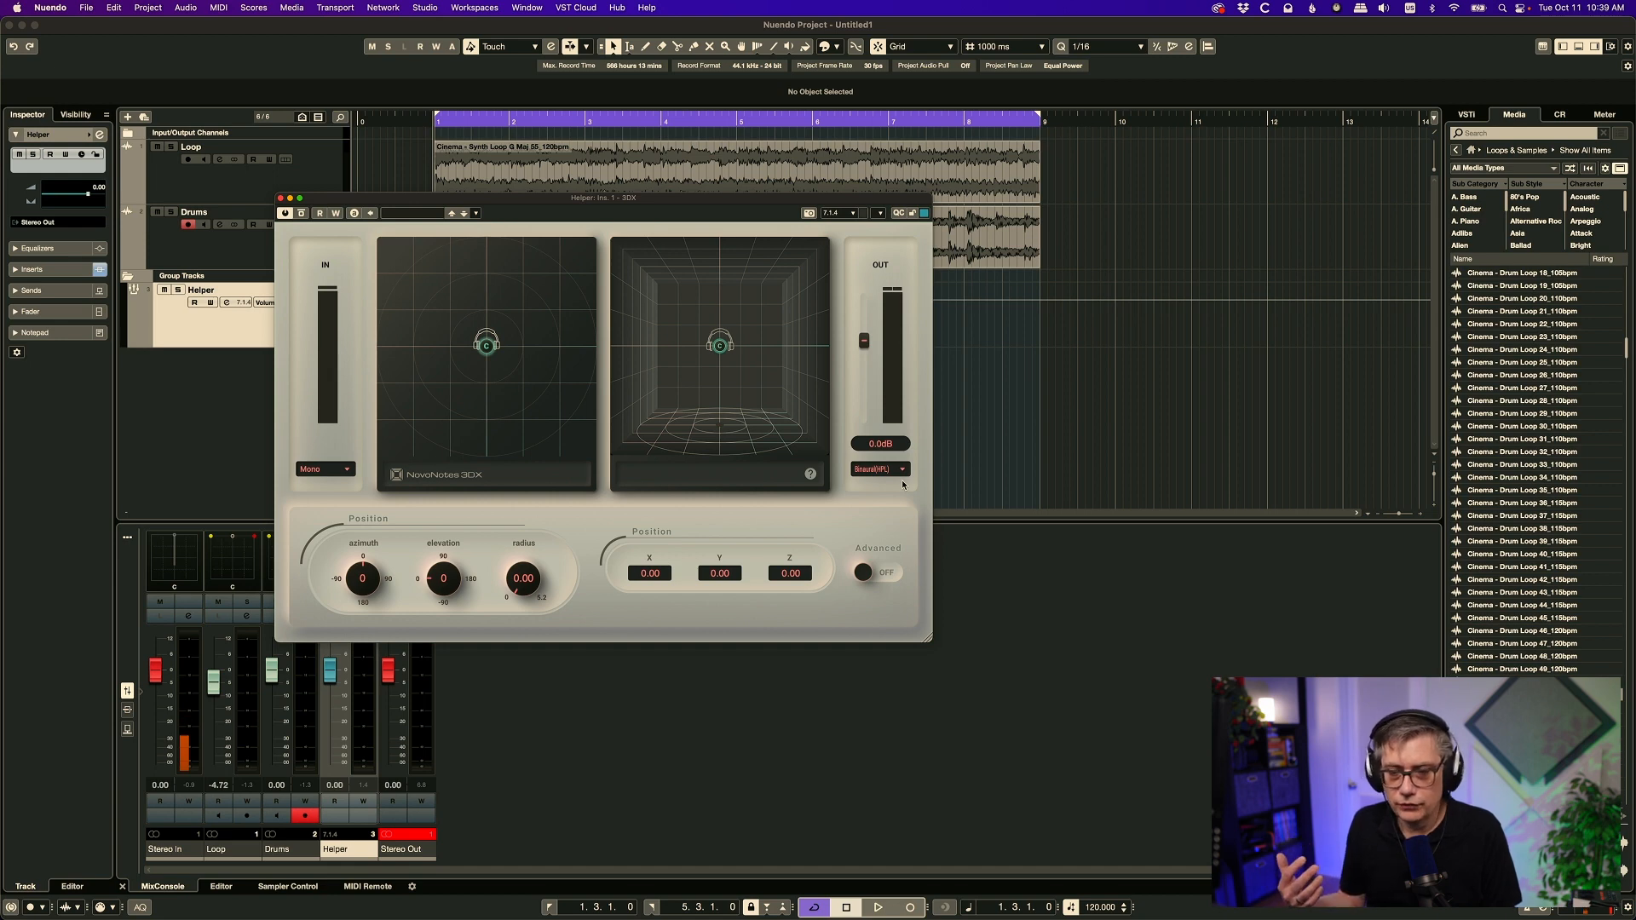
key("space")
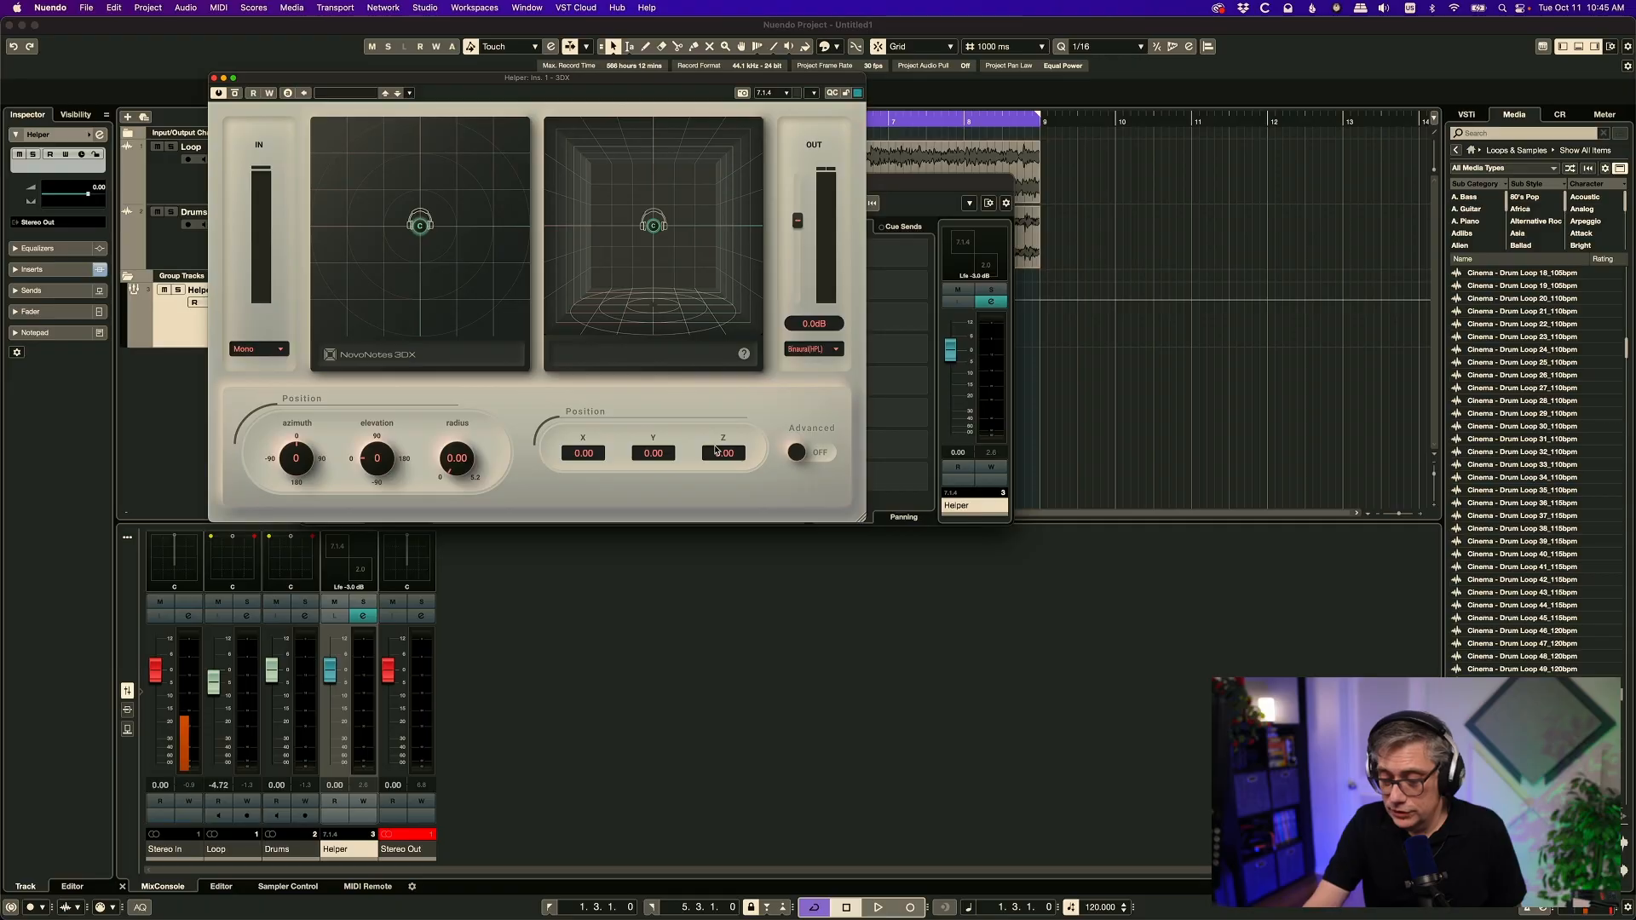
- Set the 3DX input format to 7.1.4ch and shift the speaker layout around, ending near the centre at Y about 0.05
left_click(280, 350)
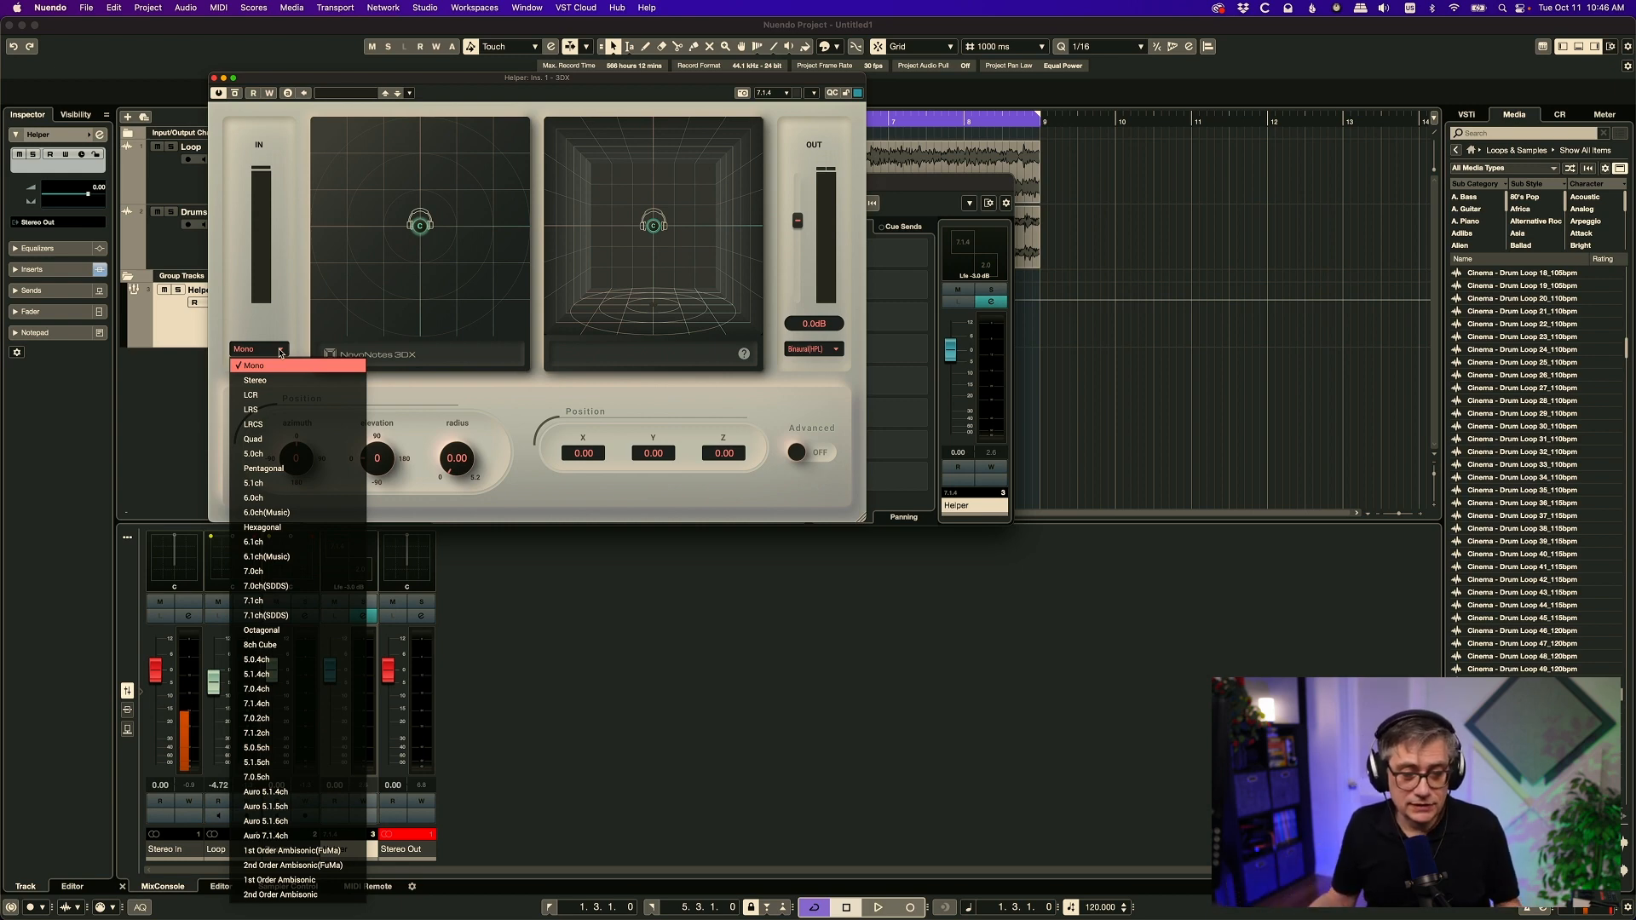
left_click(261, 707)
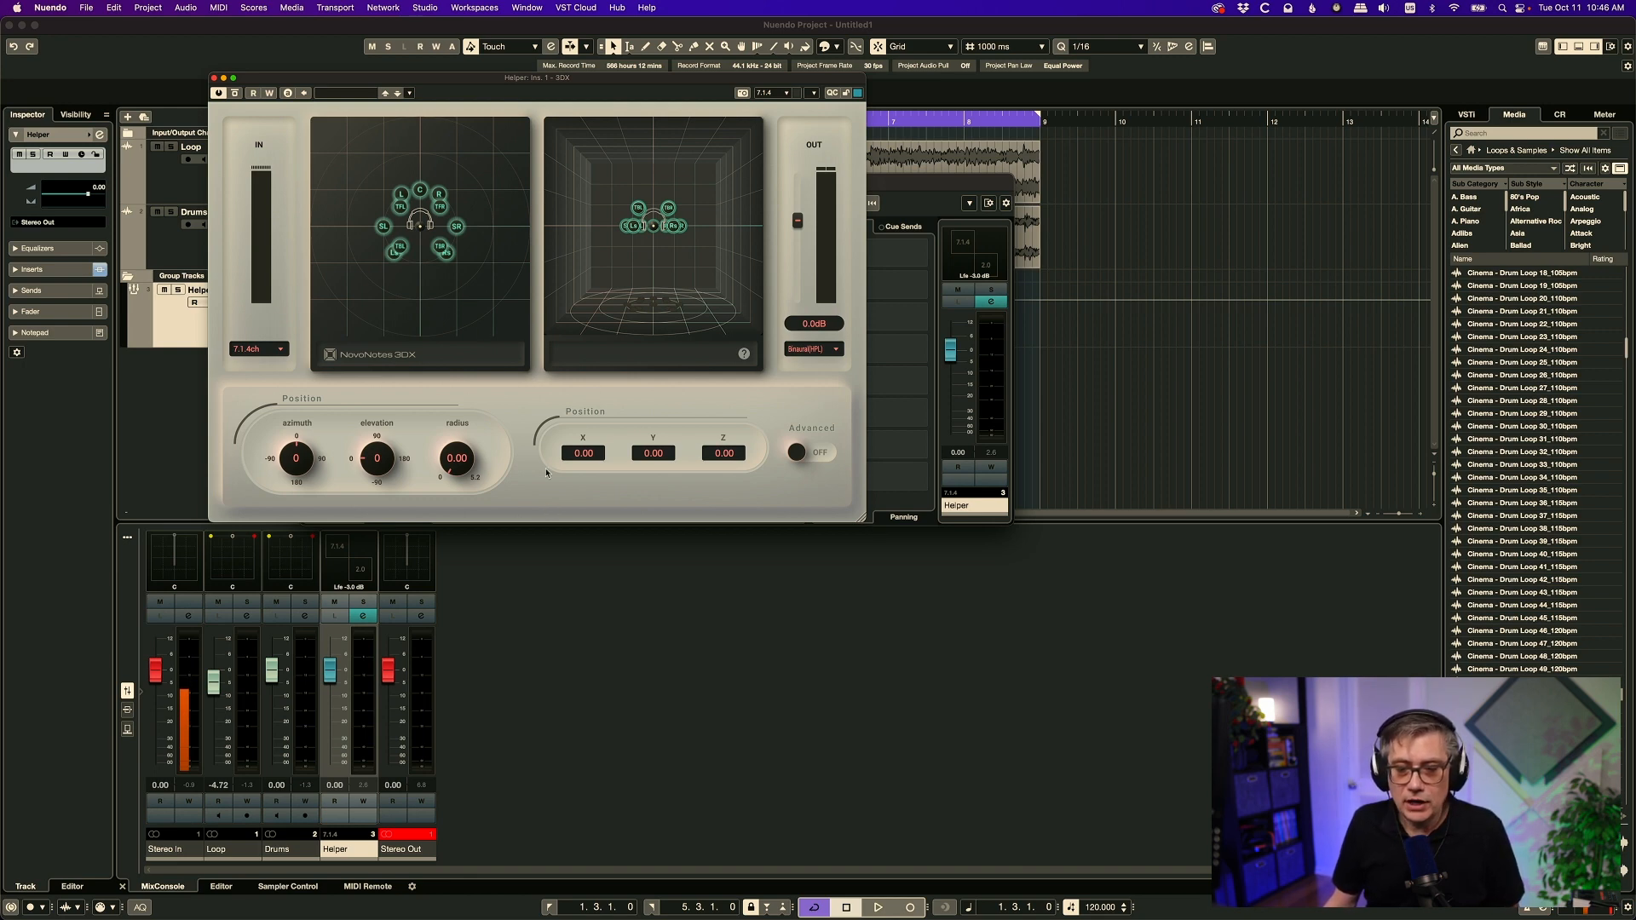
left_click_drag(438, 211, 420, 201)
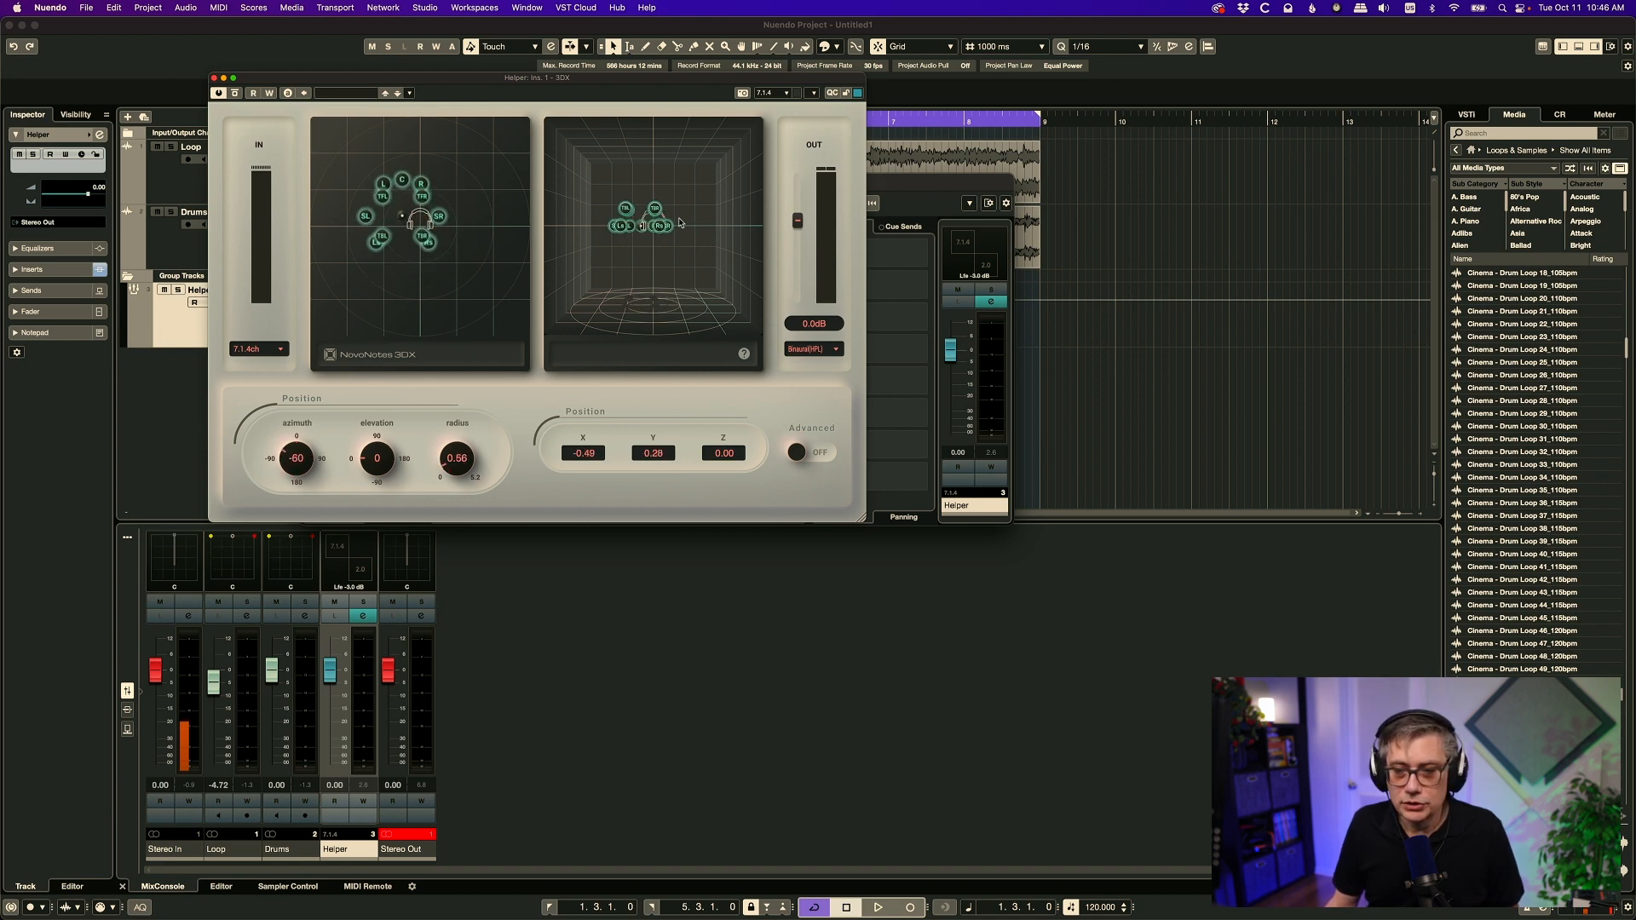
mouse_move(657, 213)
left_mouse_down()
mouse_move(665, 196)
mouse_move(657, 217)
mouse_move(669, 211)
left_mouse_up()
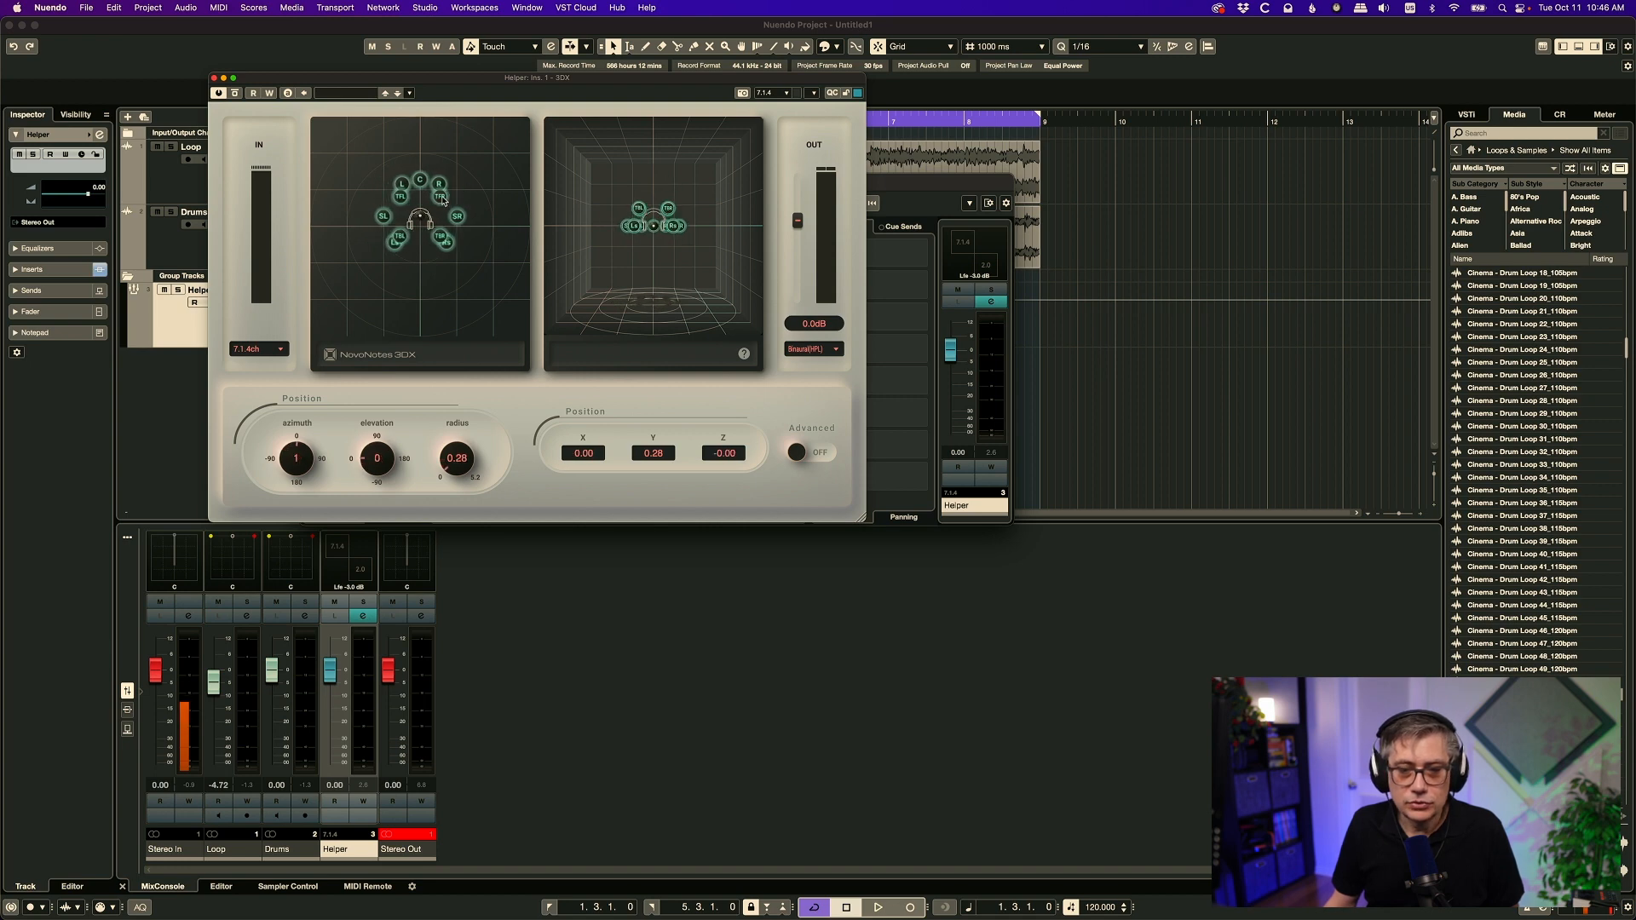
left_click_drag(442, 200, 442, 208)
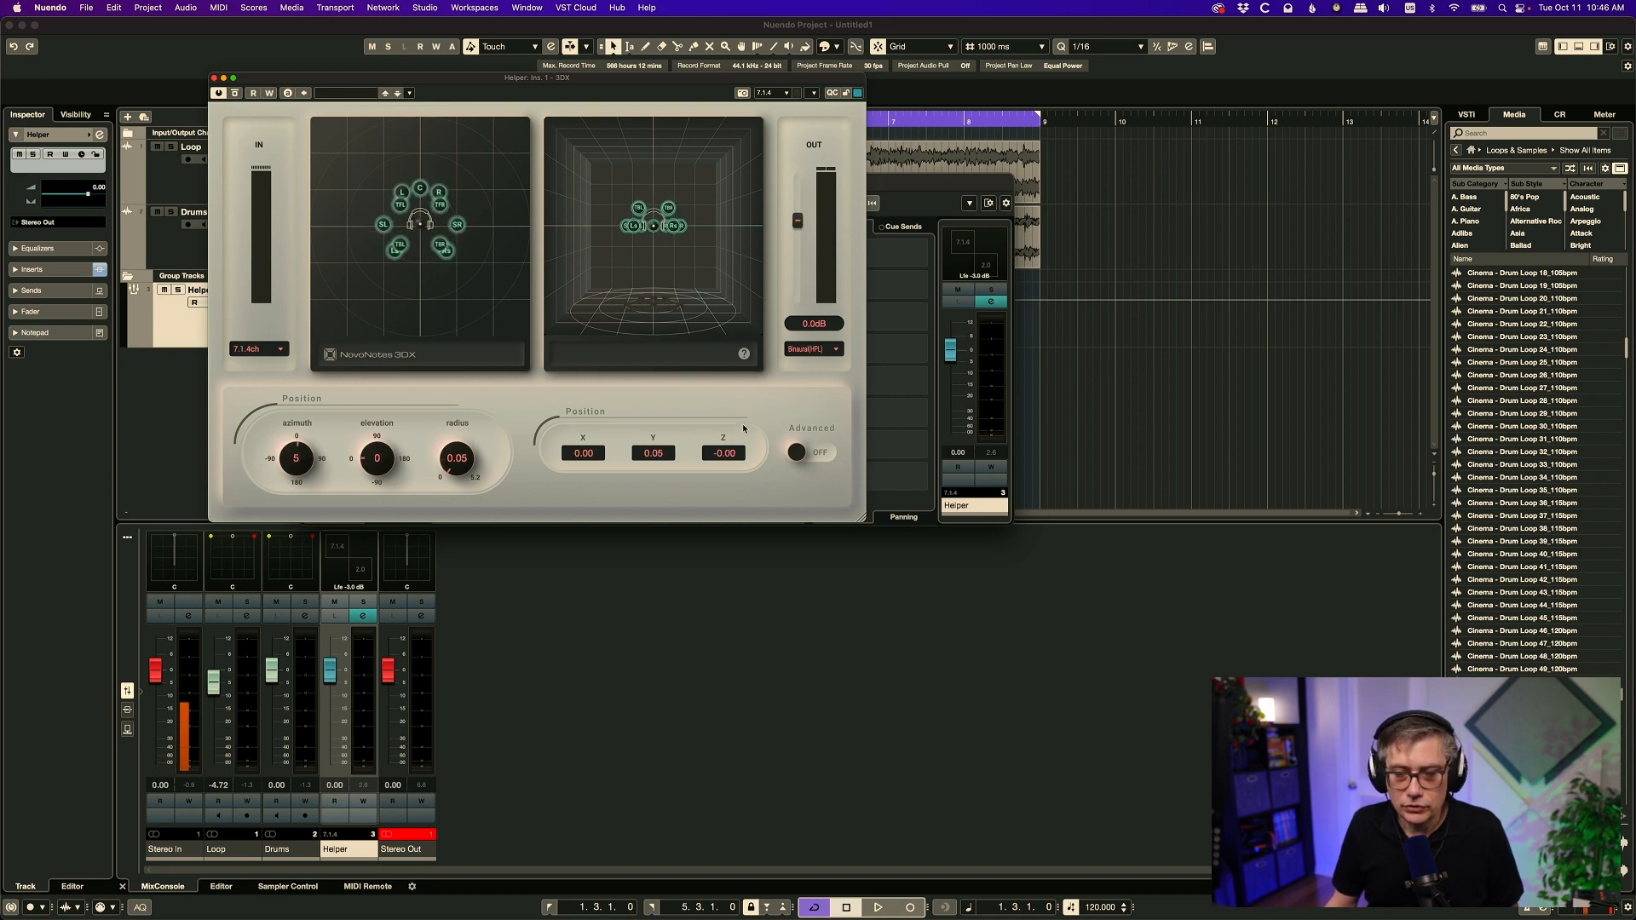
- Enable 3DX's Advanced mode and set yaw to about -17, pitch 34, and scale width 1.8, height 1.7 and depth 1.3
left_click(799, 455)
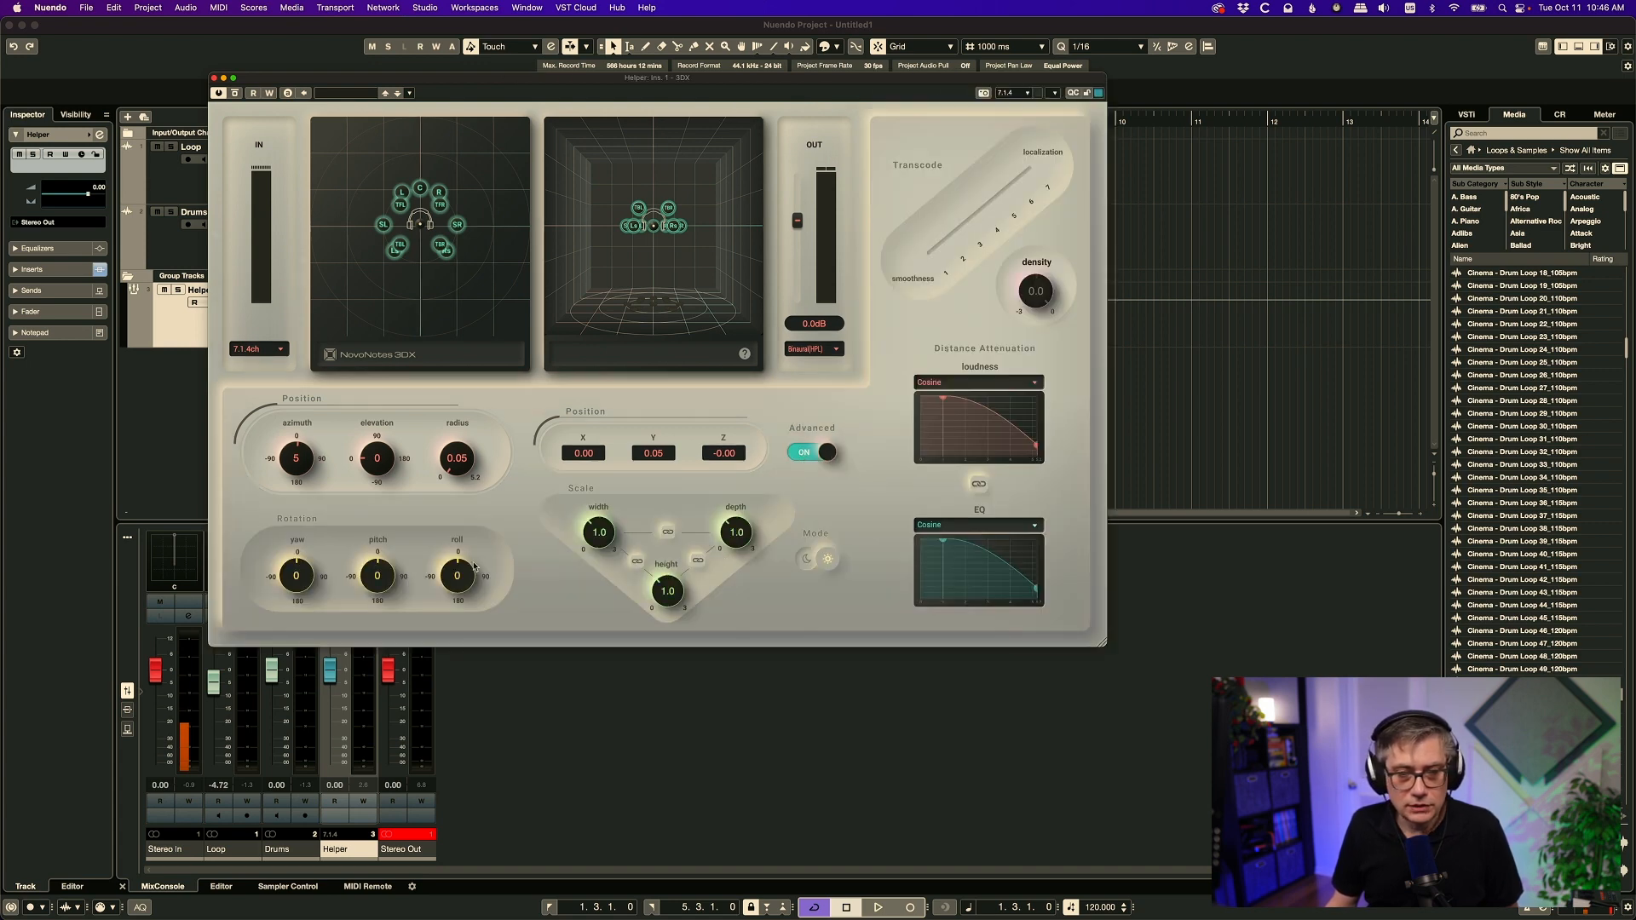
left_click_drag(297, 587, 388, 566)
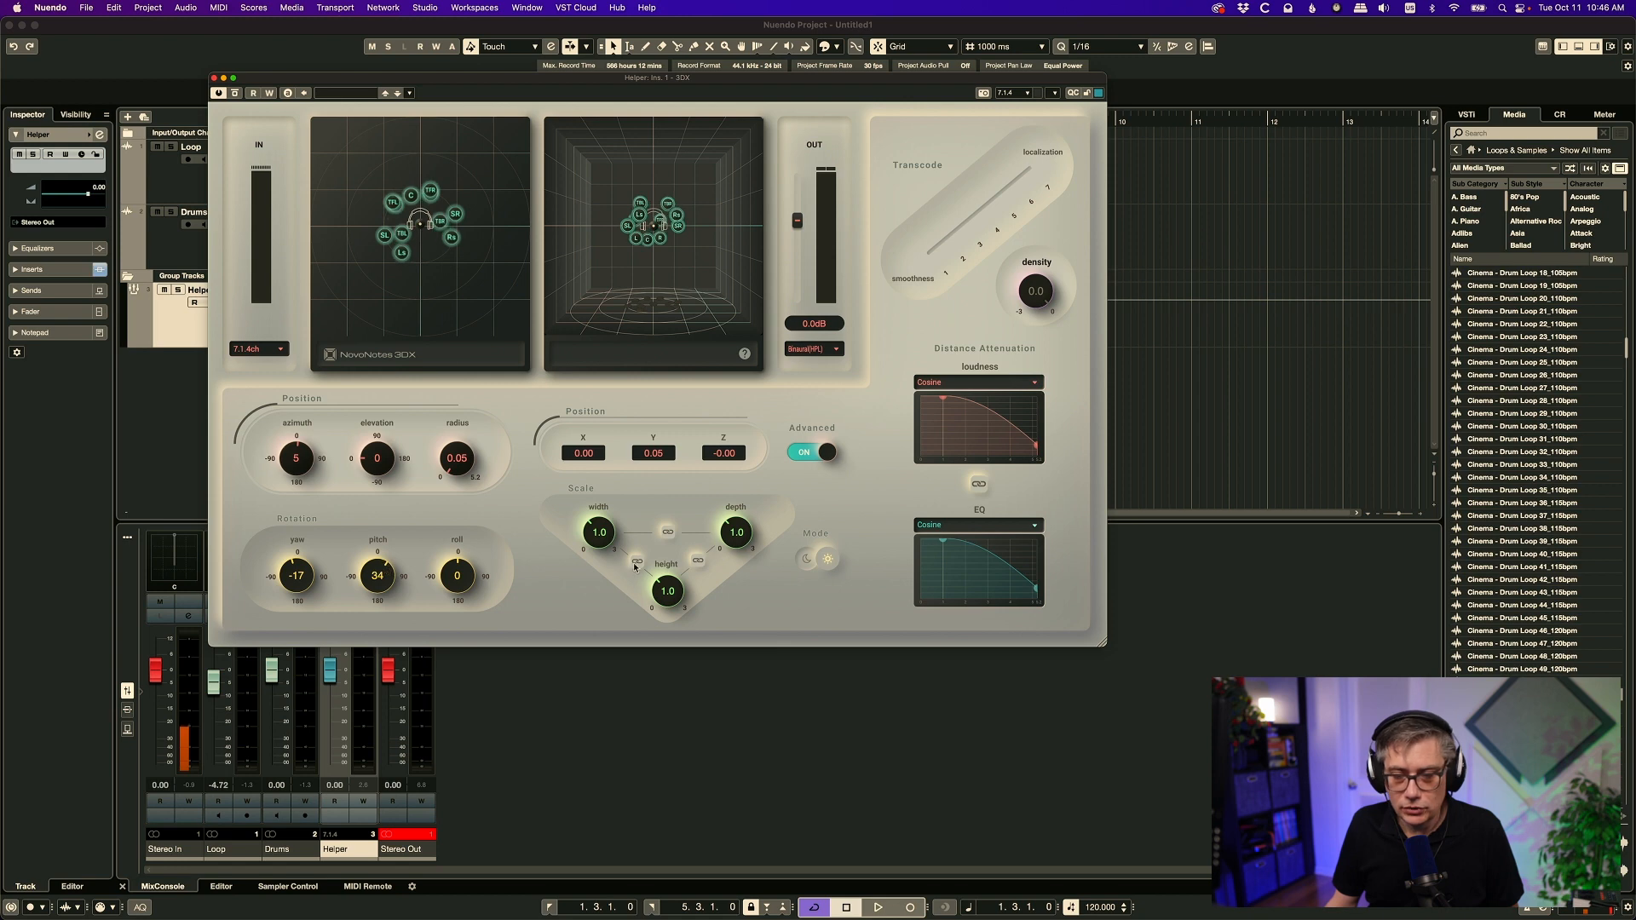
left_click_drag(600, 540, 668, 581)
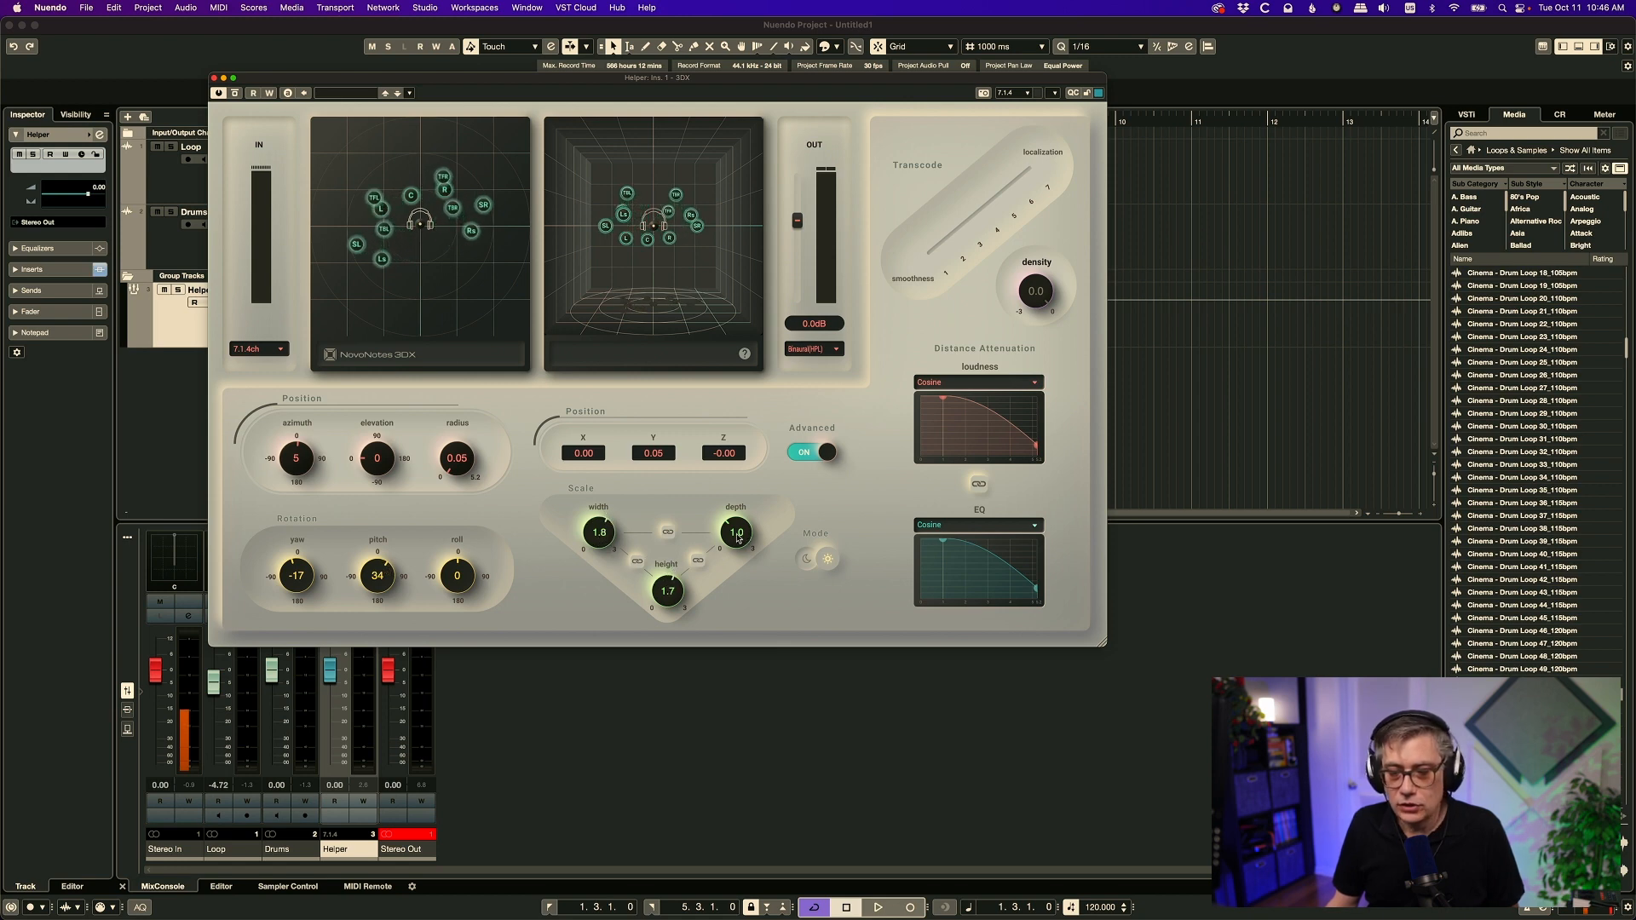
left_click_drag(738, 537, 735, 530)
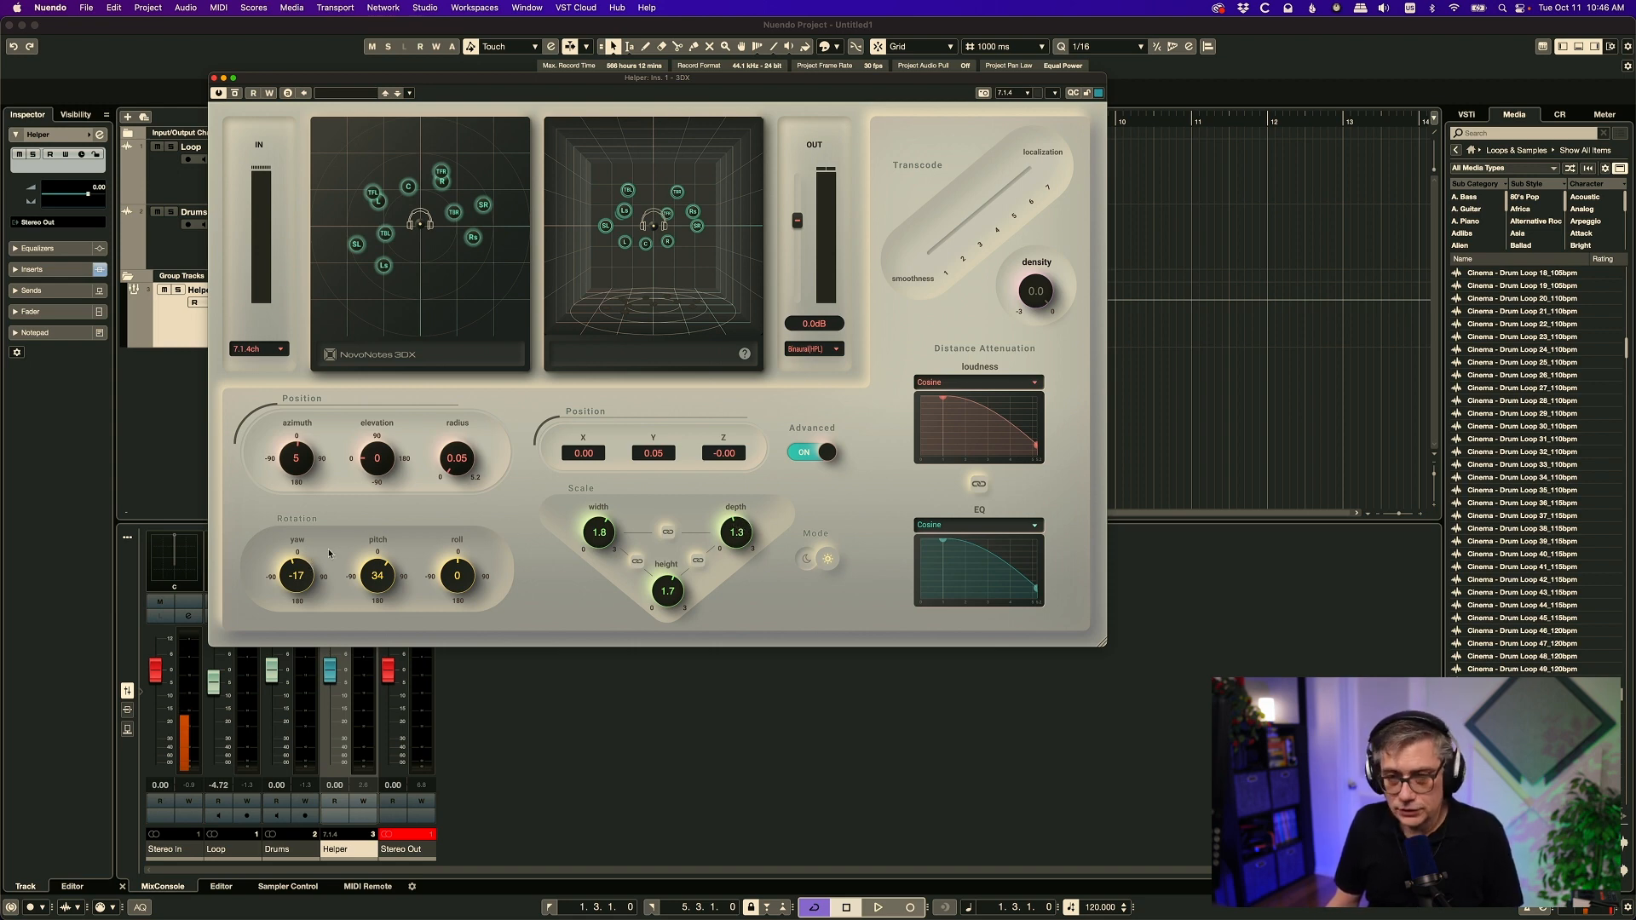
- Play the project, move the speaker layout to about X 0.18, Y 0.09, Z 0.41, and rotate it to yaw -9, pitch -14
key("space")
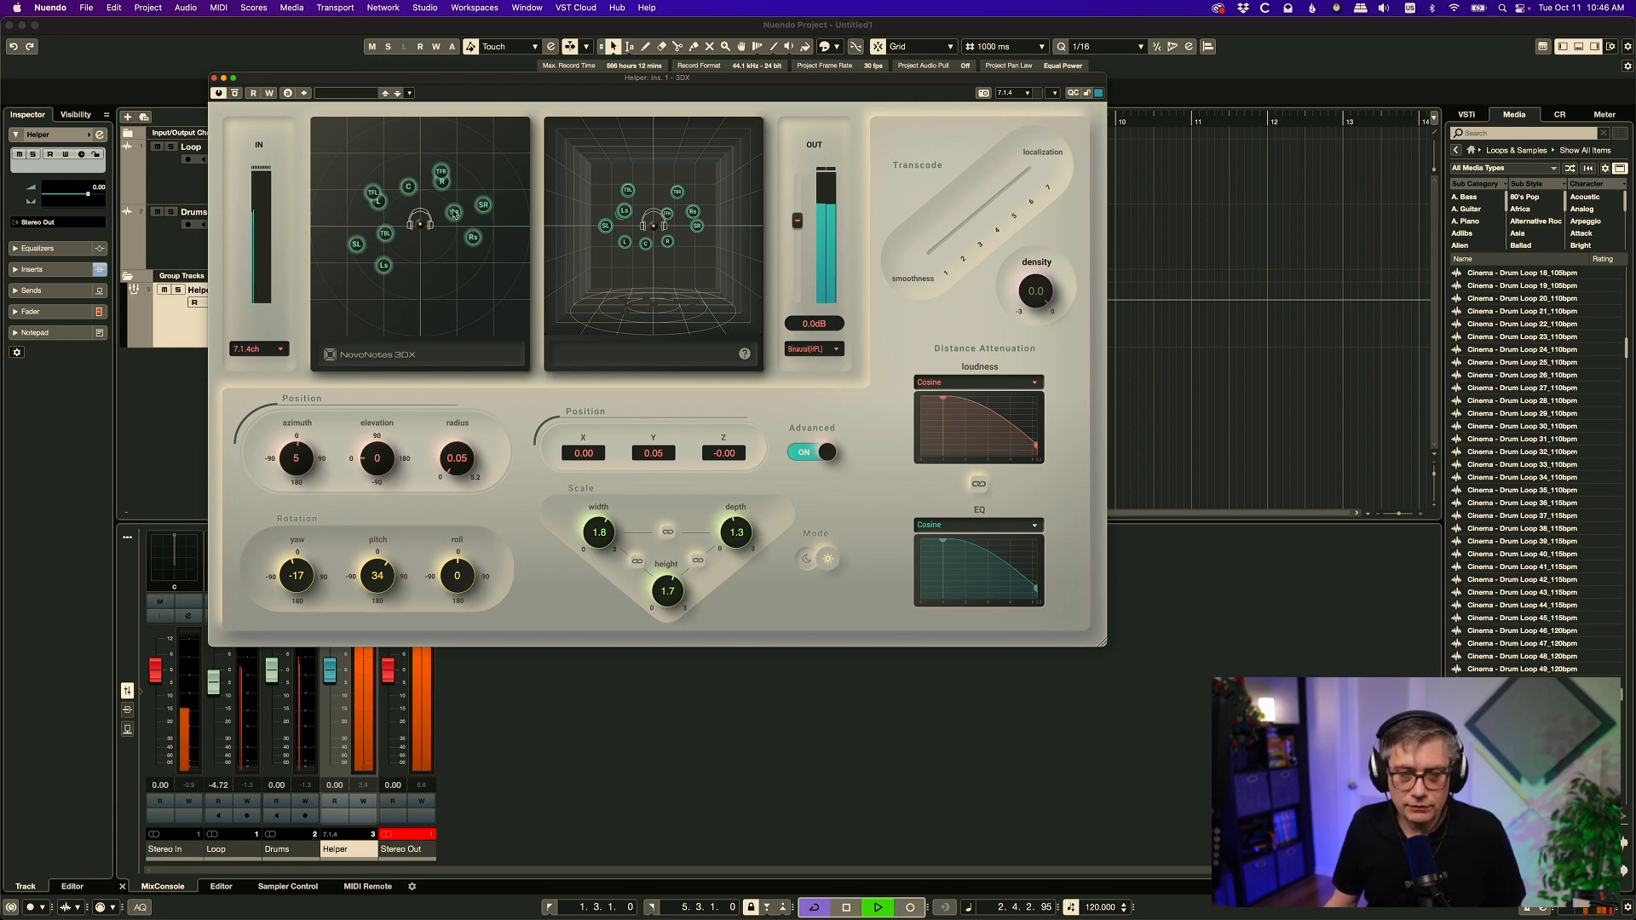
mouse_move(454, 215)
left_mouse_down()
mouse_move(520, 181)
mouse_move(467, 154)
mouse_move(380, 180)
mouse_move(449, 214)
left_mouse_up()
left_click_drag(690, 214, 699, 203)
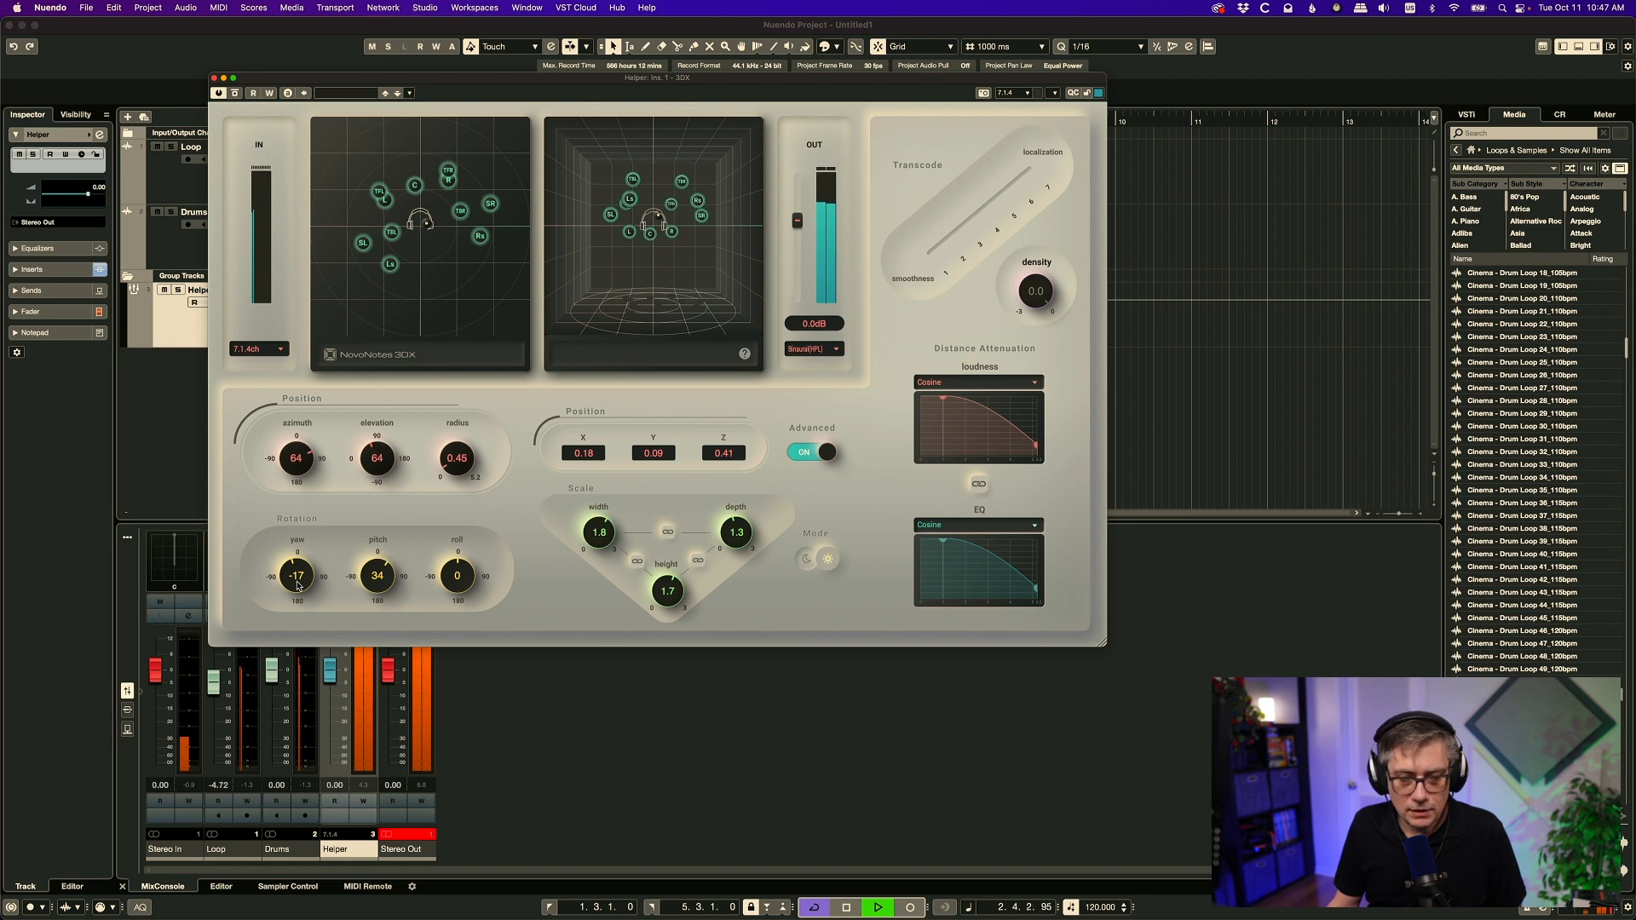
left_click_drag(297, 584, 388, 605)
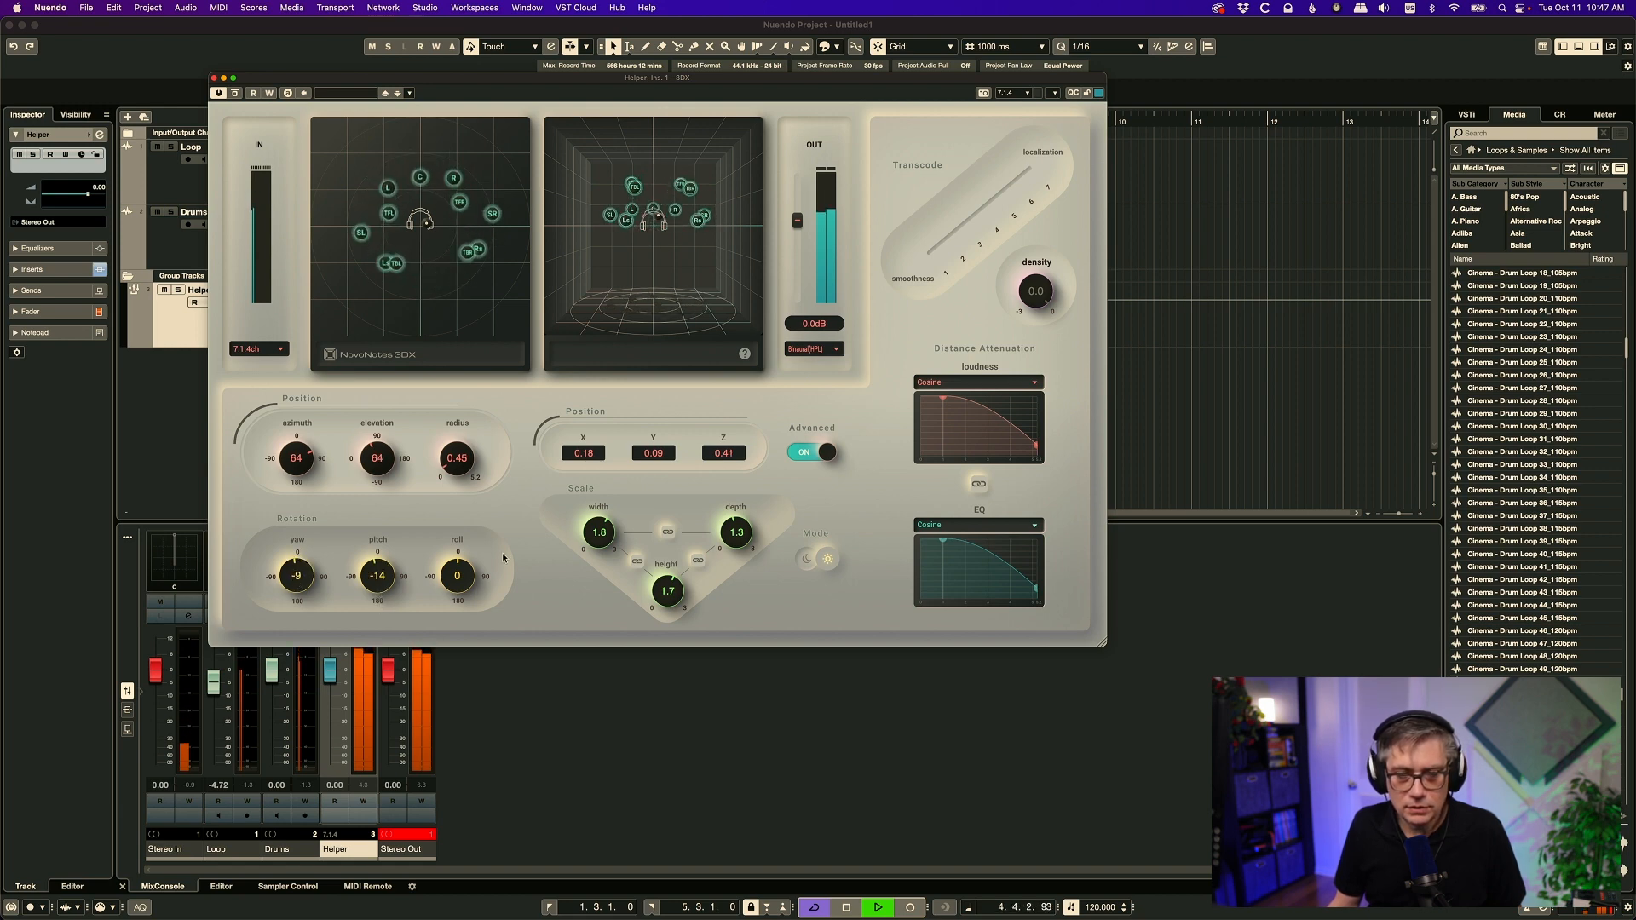
- Set the scale width to 1.2 and adjust elevation and radius, bringing the layout near the listener at a radius of about 0.06
left_click_drag(600, 540, 596, 560)
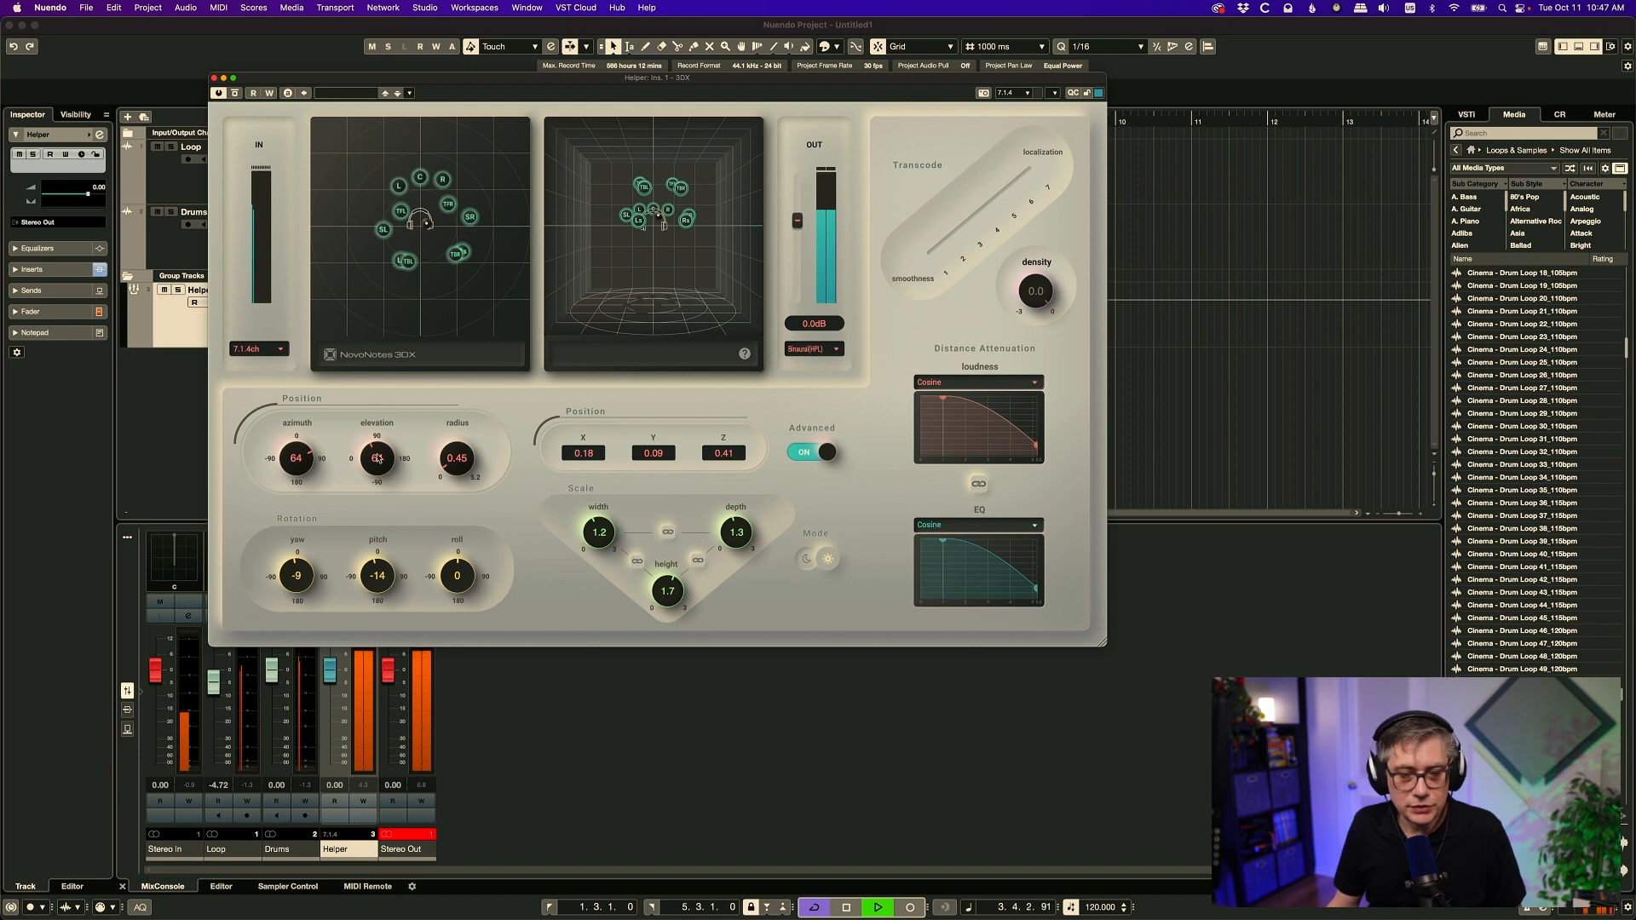
left_click_drag(388, 461, 234, 476)
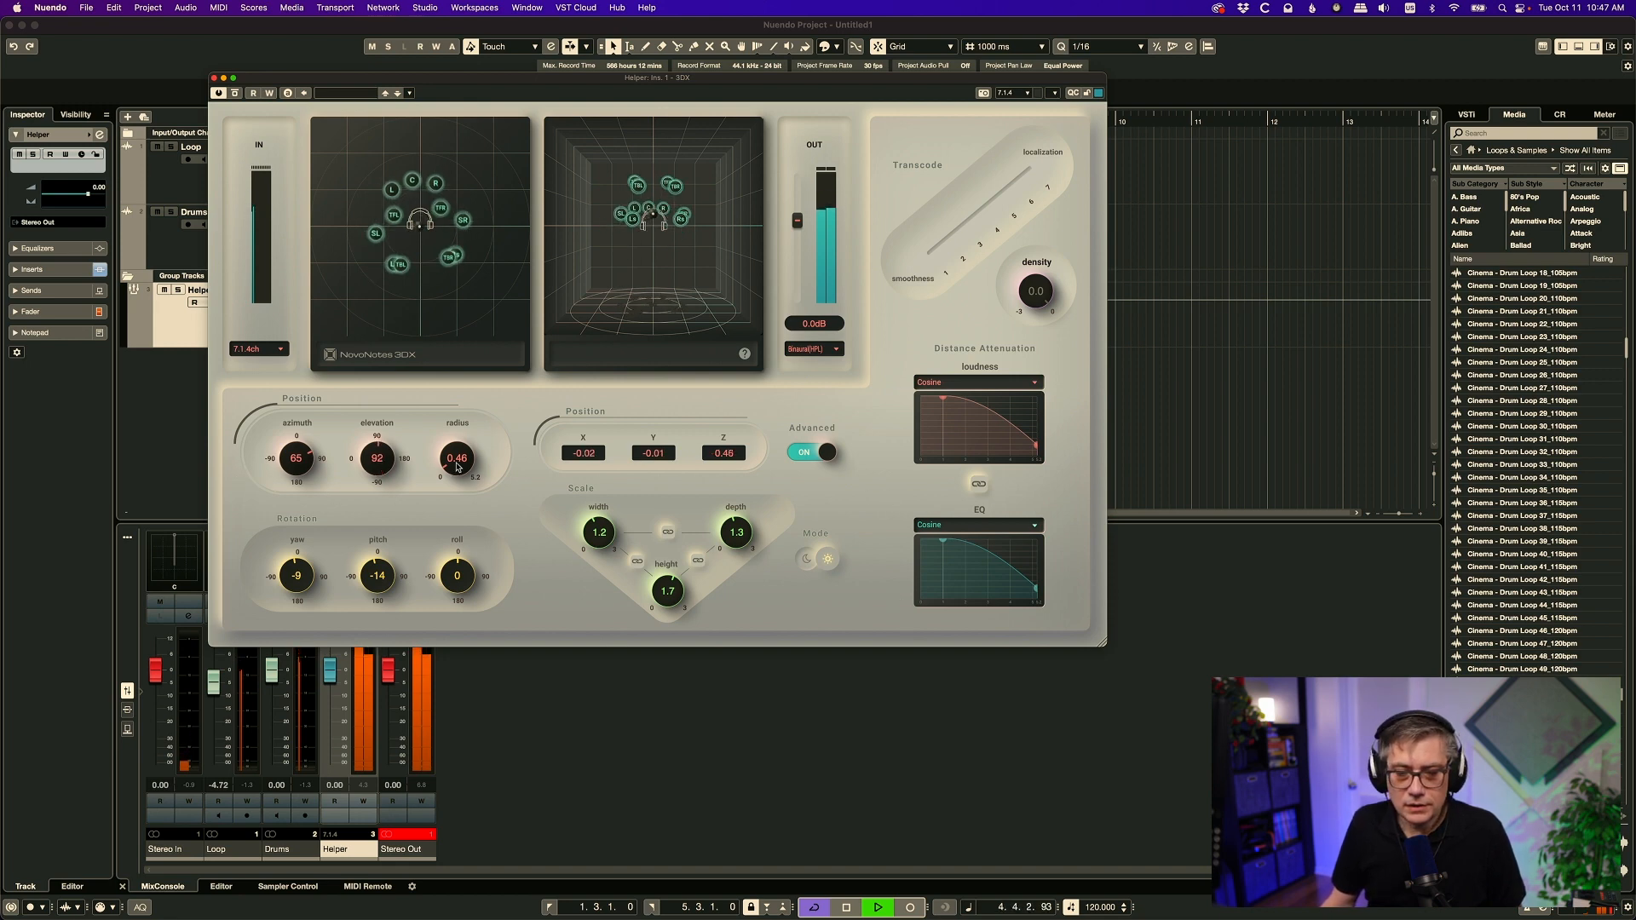
left_click_drag(457, 467, 453, 482)
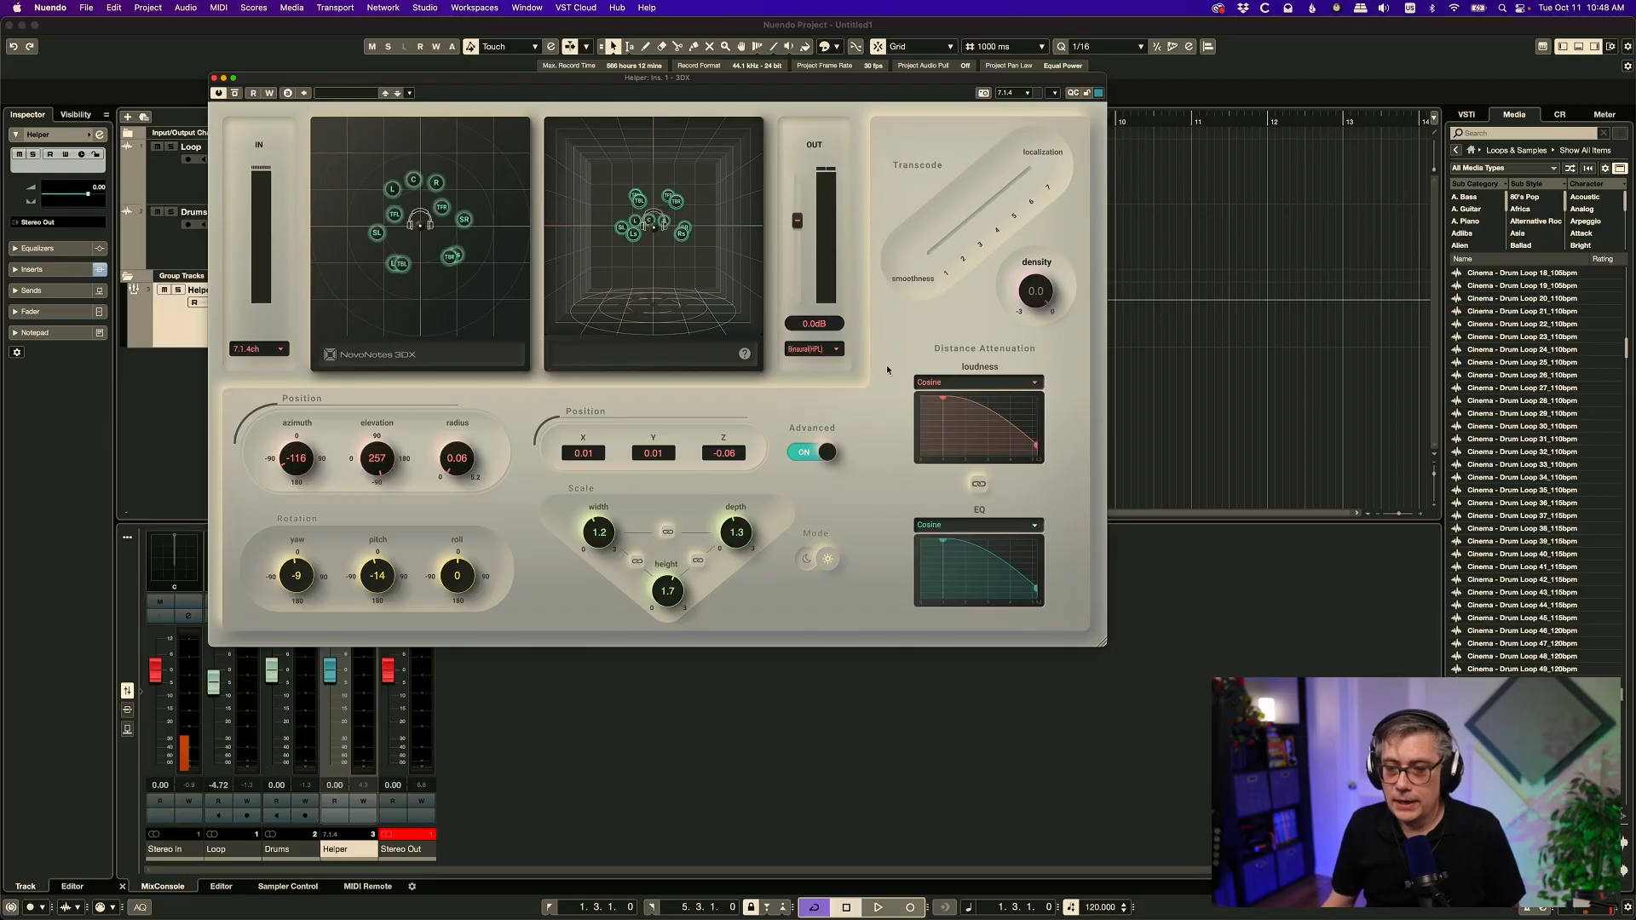
- Set the 3DX output format to 7.1.4ch and adjust the Transcode slider at its localization end
left_click(836, 350)
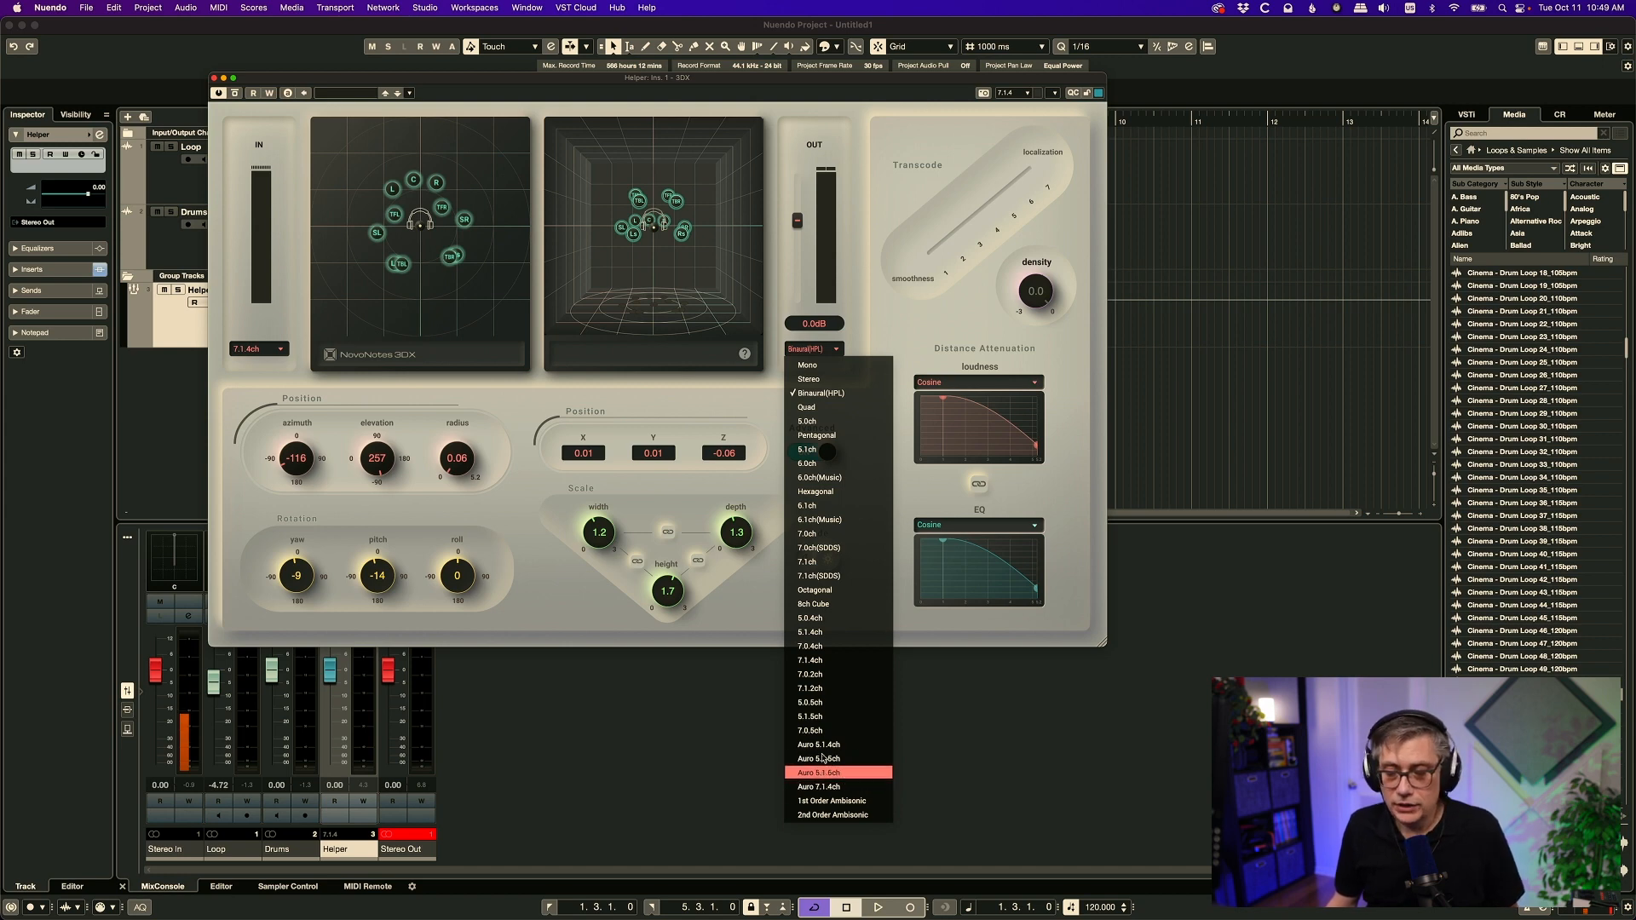
left_click(811, 661)
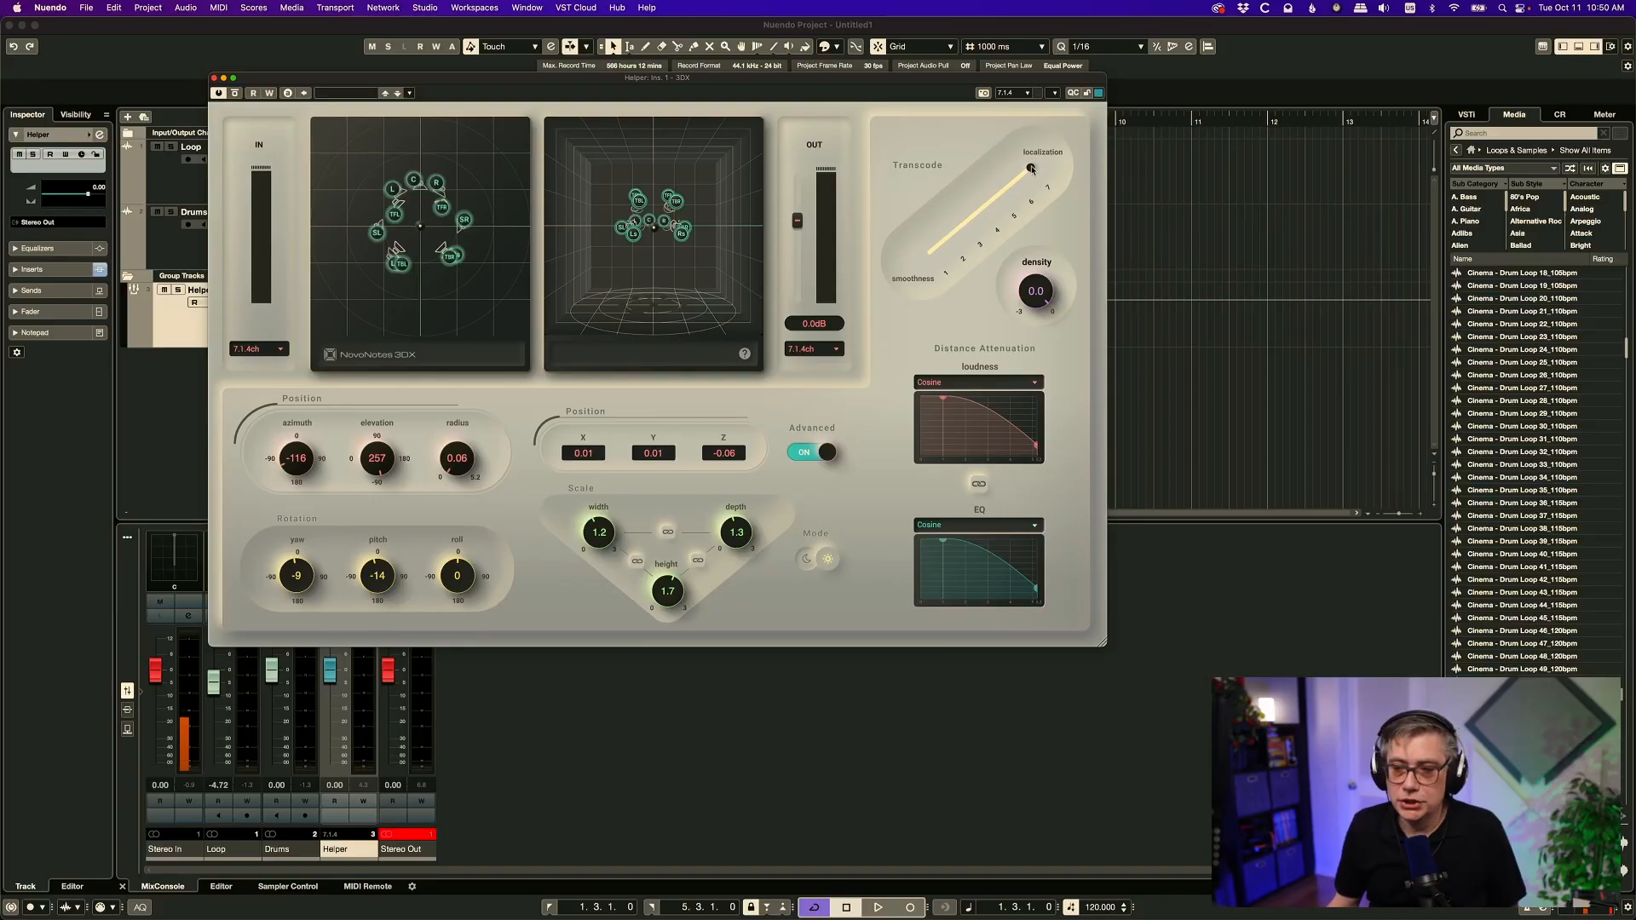
mouse_move(1033, 166)
left_mouse_down()
mouse_move(950, 239)
mouse_move(1033, 167)
left_mouse_up()
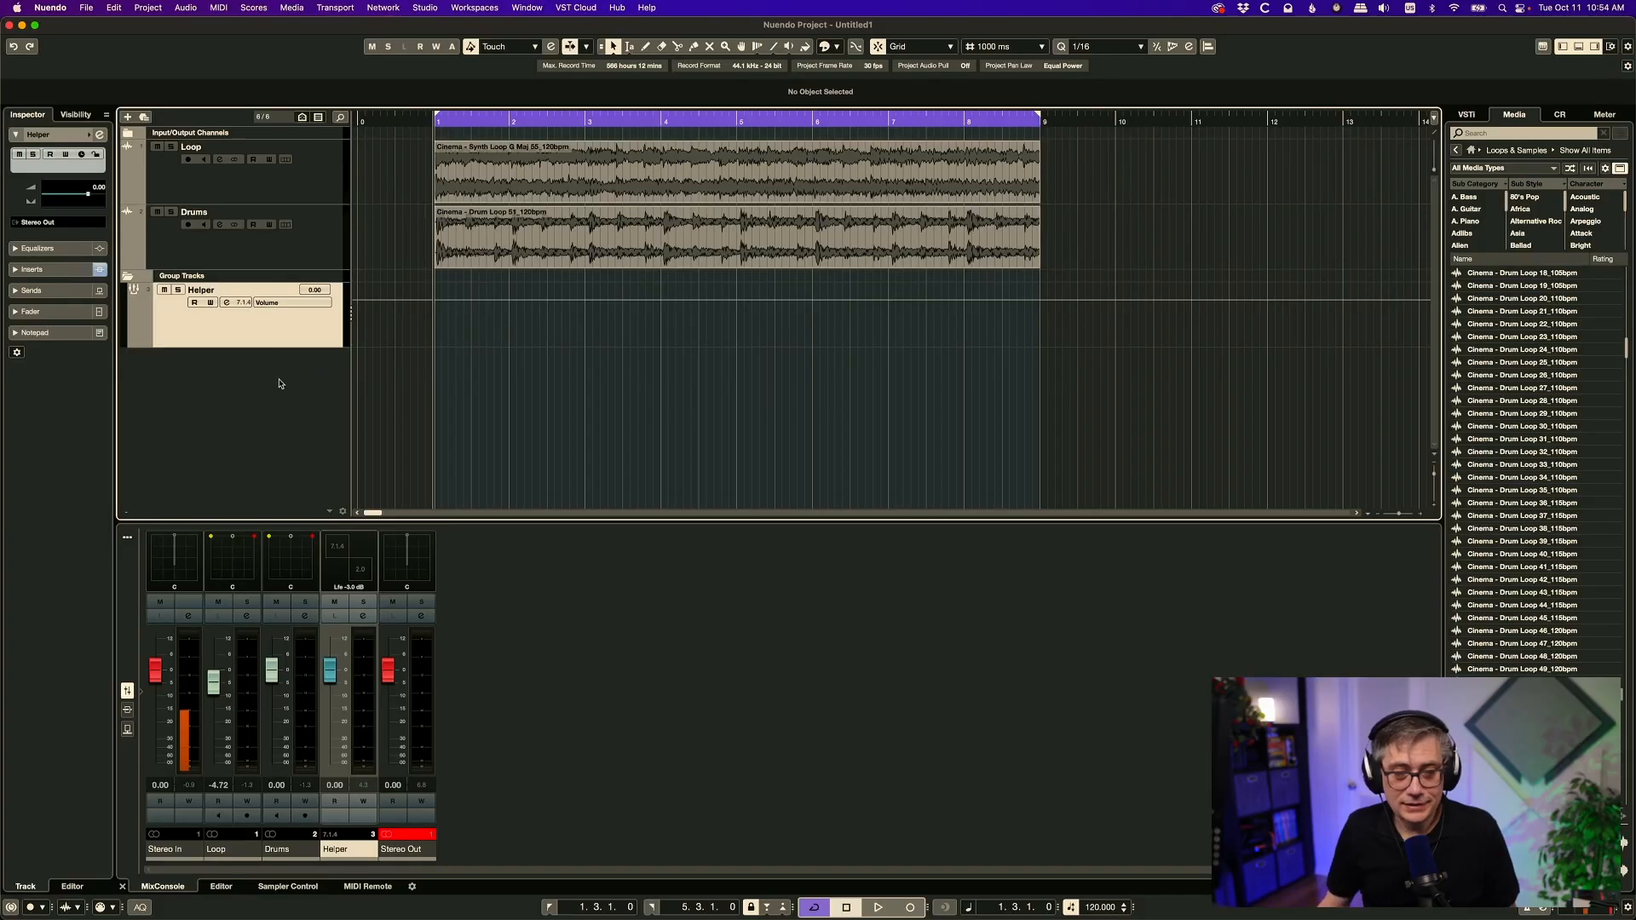
- Add a group track named Helper2 with a 22.2 configuration, routed to Stereo Out
right_click(279, 381)
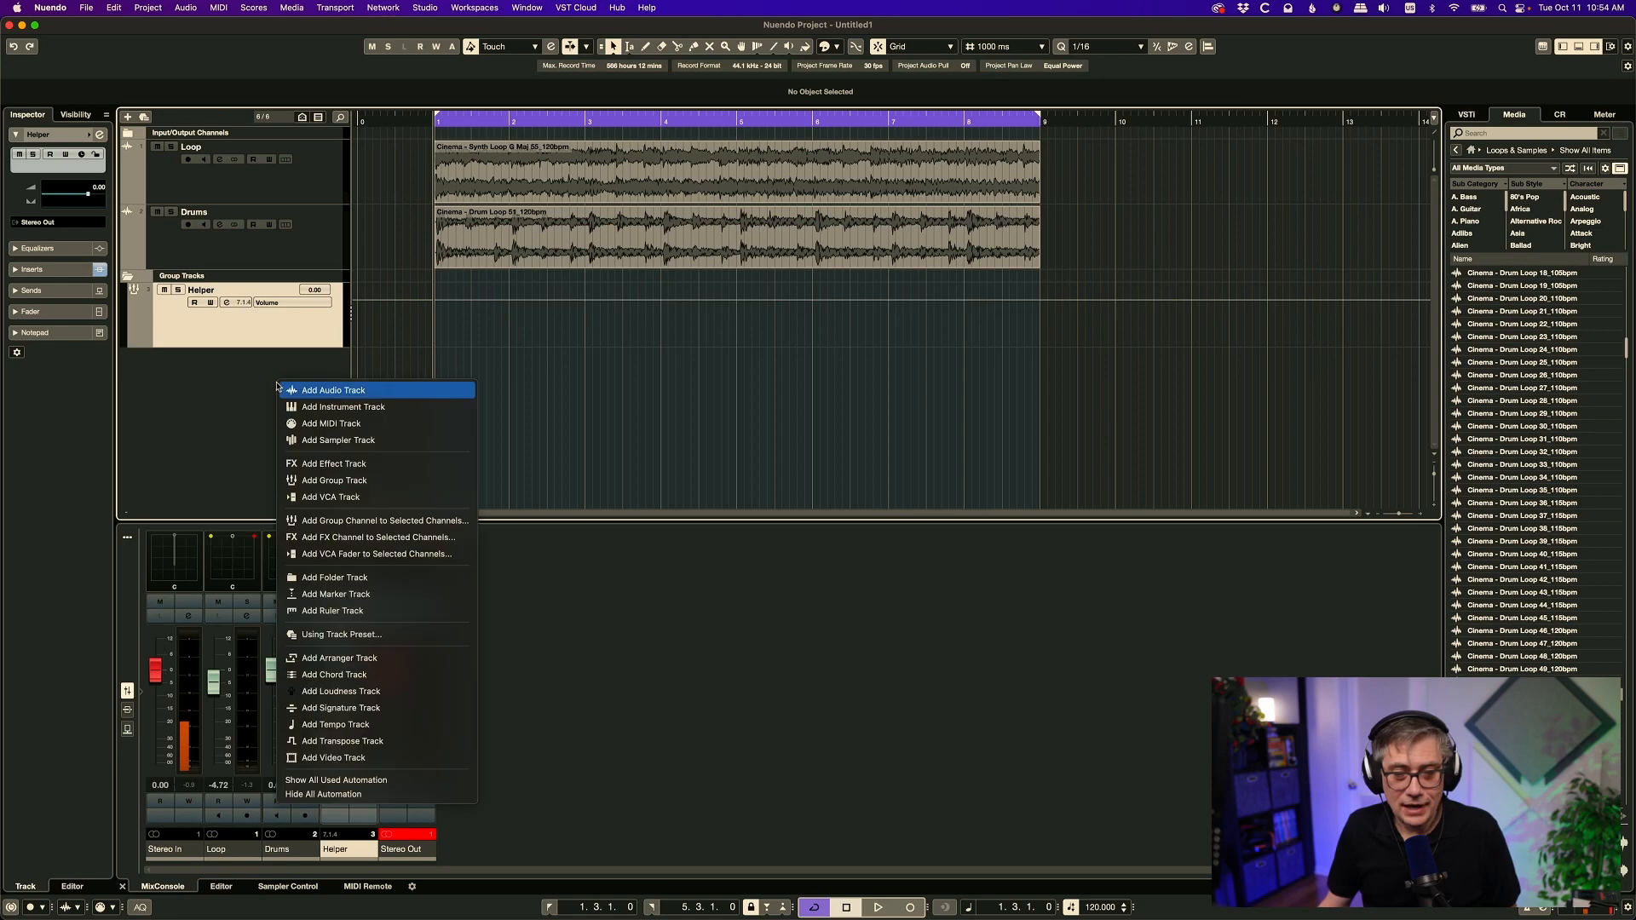
left_click(313, 482)
left_click(646, 264)
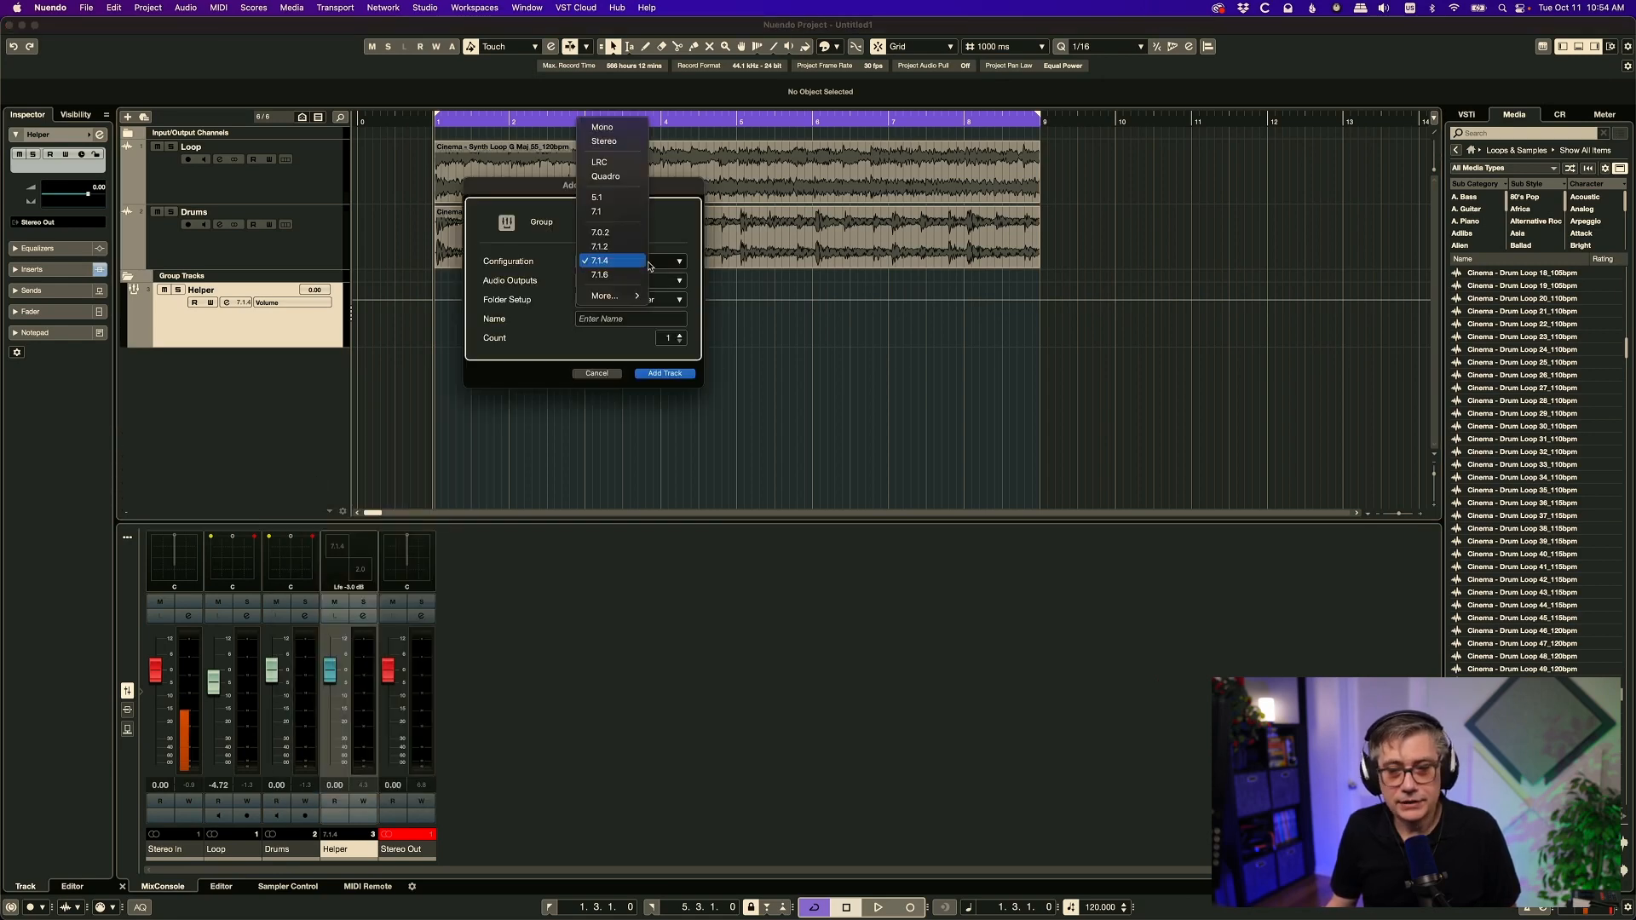
mouse_move(613, 298)
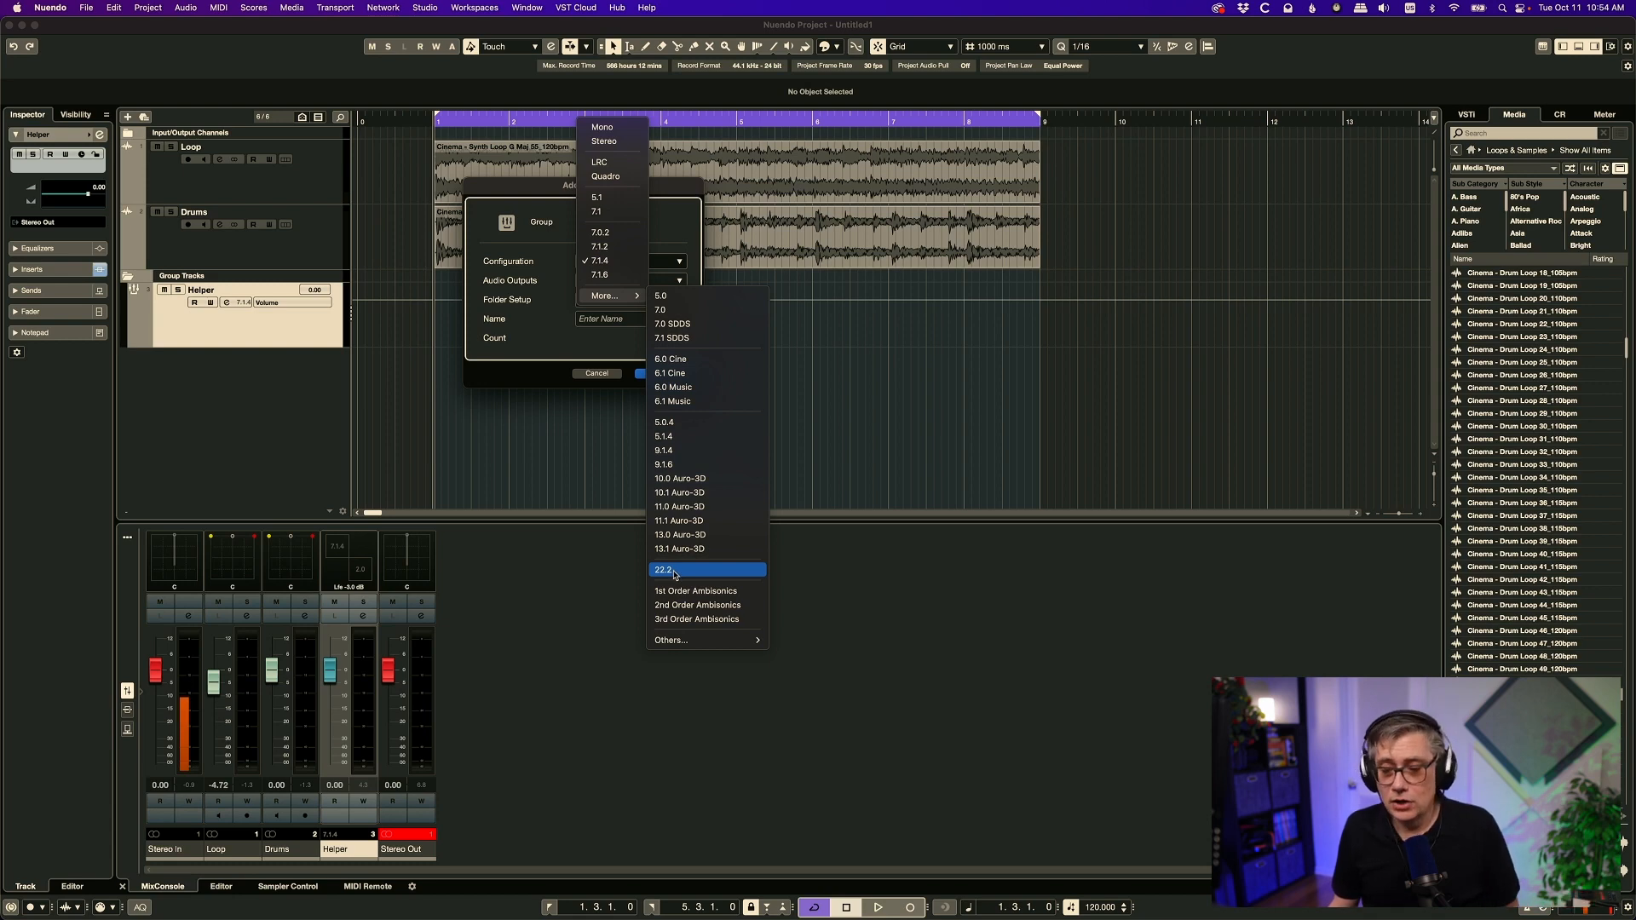
left_click(673, 571)
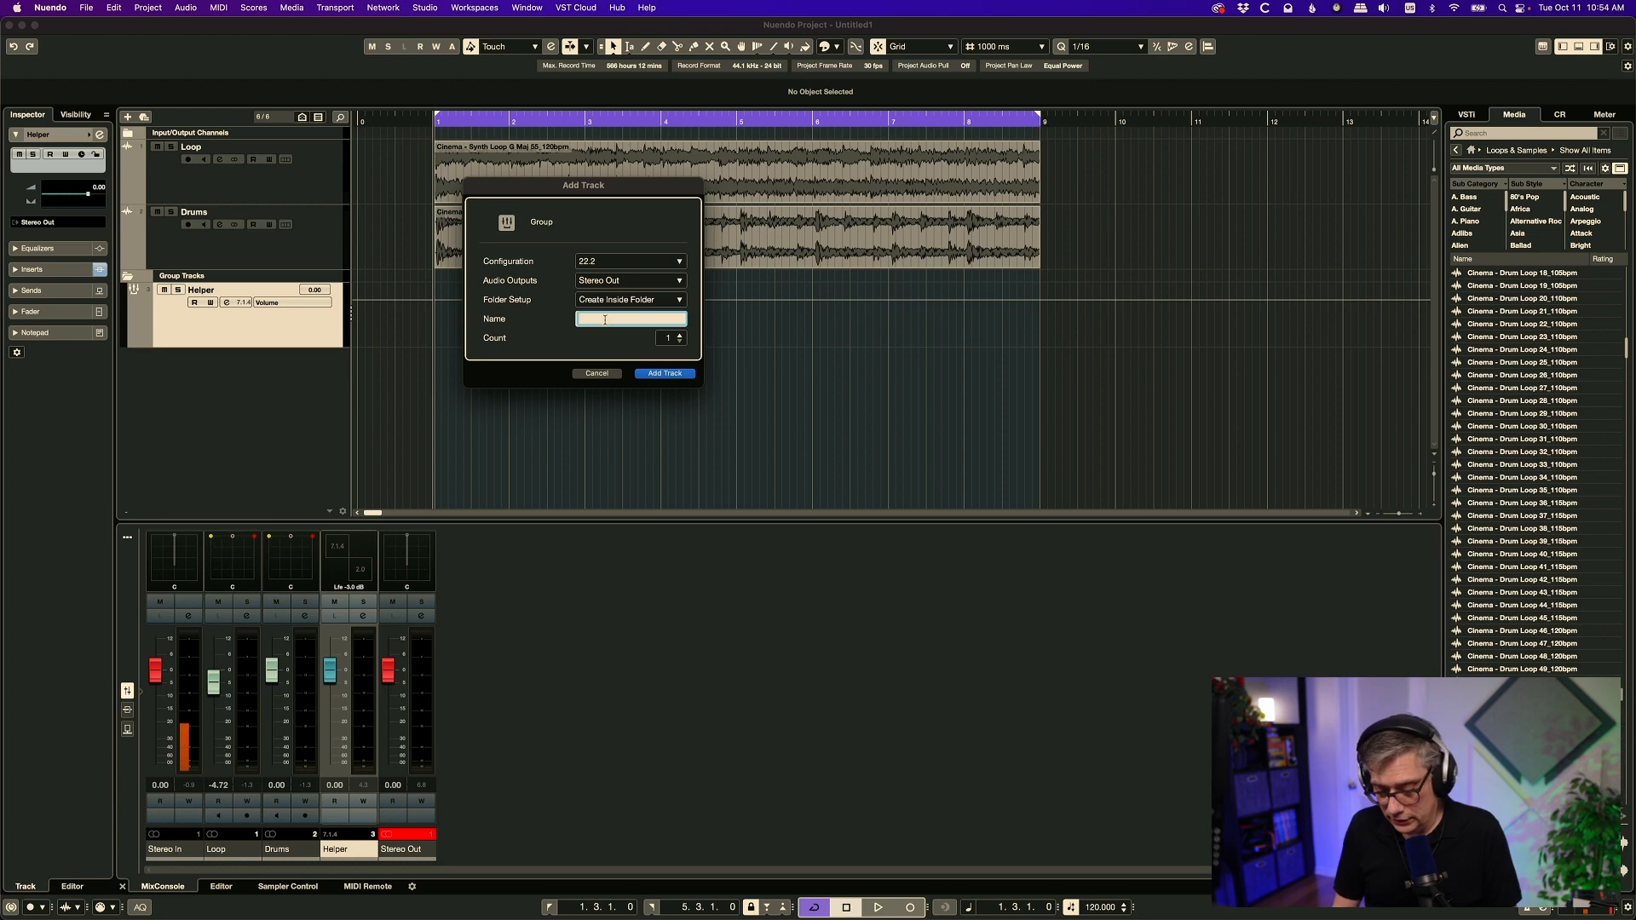
type("elper2")
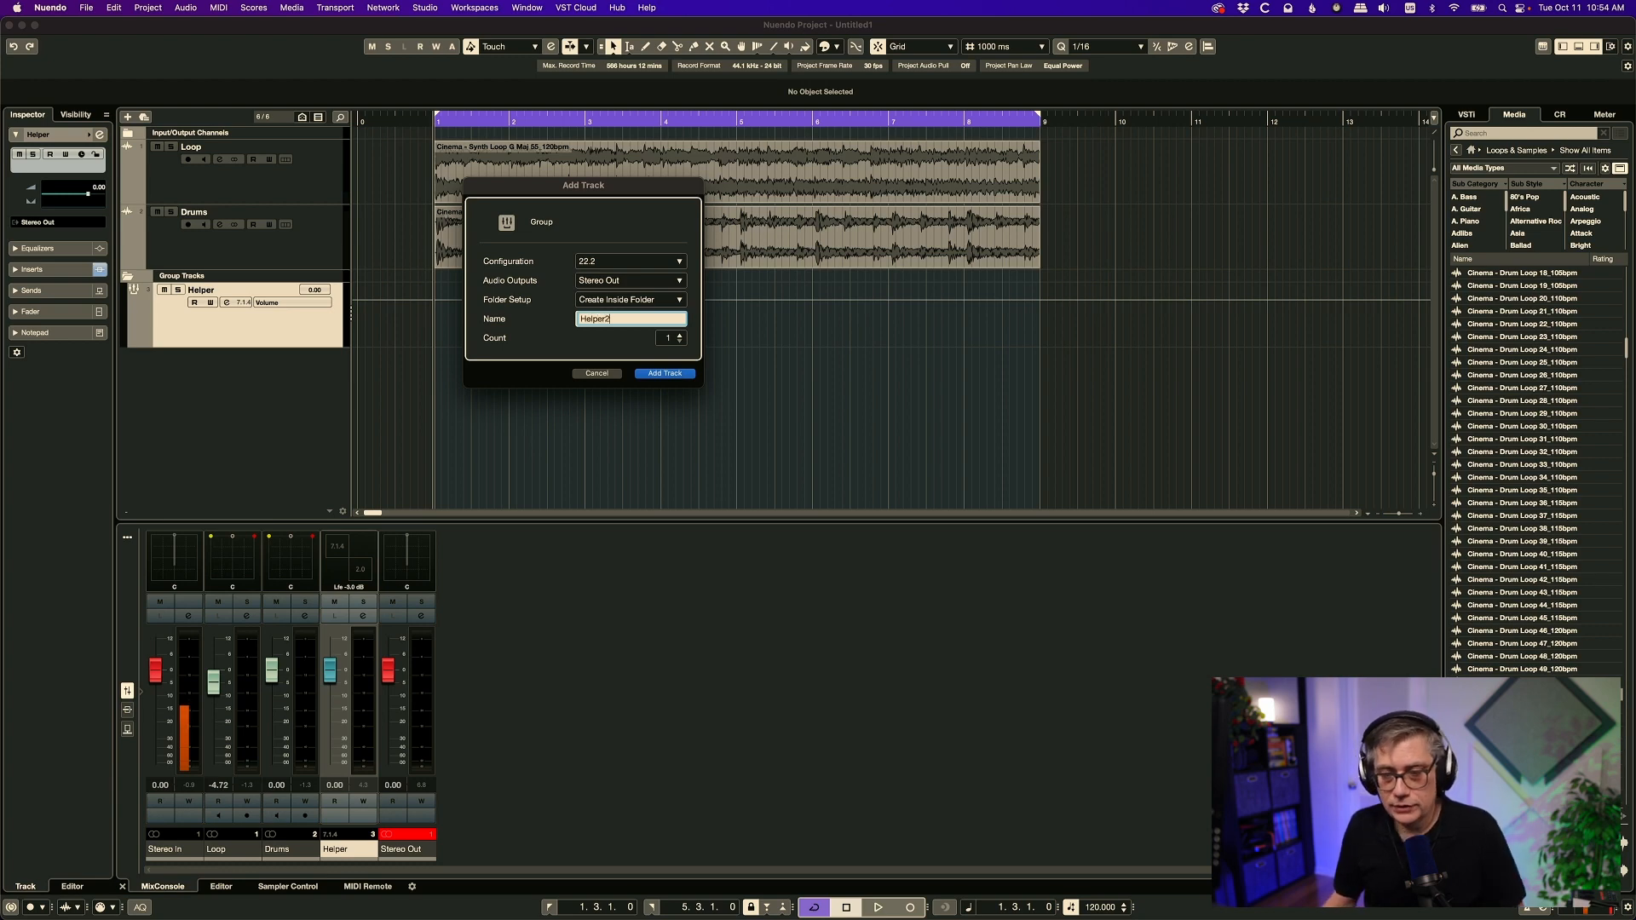
left_click(655, 375)
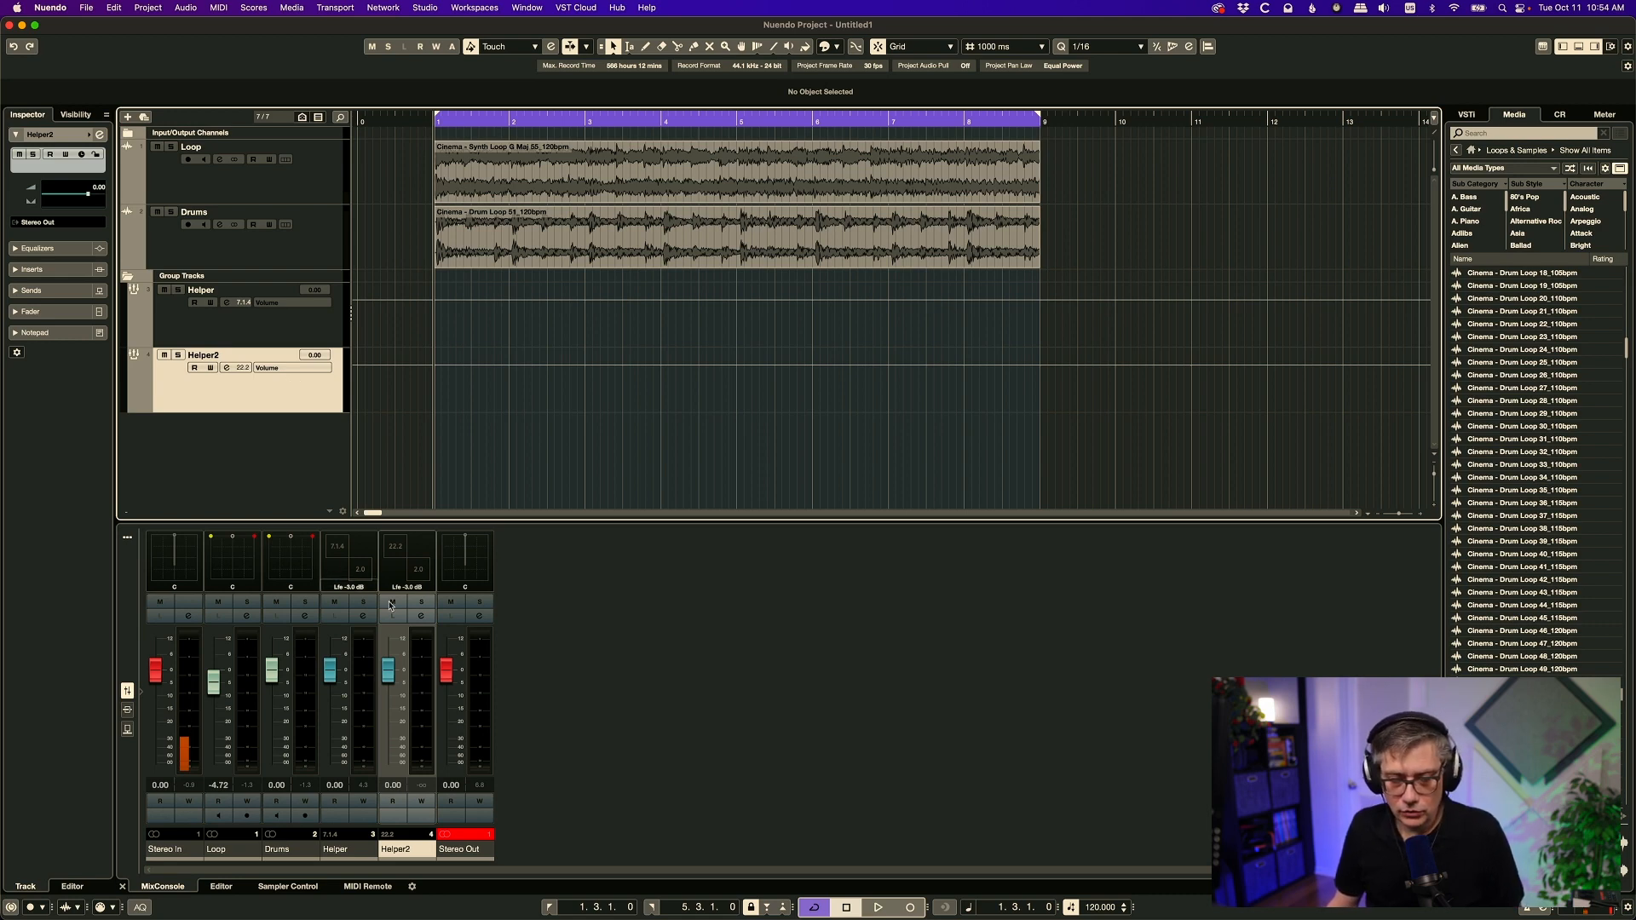
- Insert the 3DX plug-in in the first insert slot of the Helper2 channel and reposition its window
left_click(421, 616)
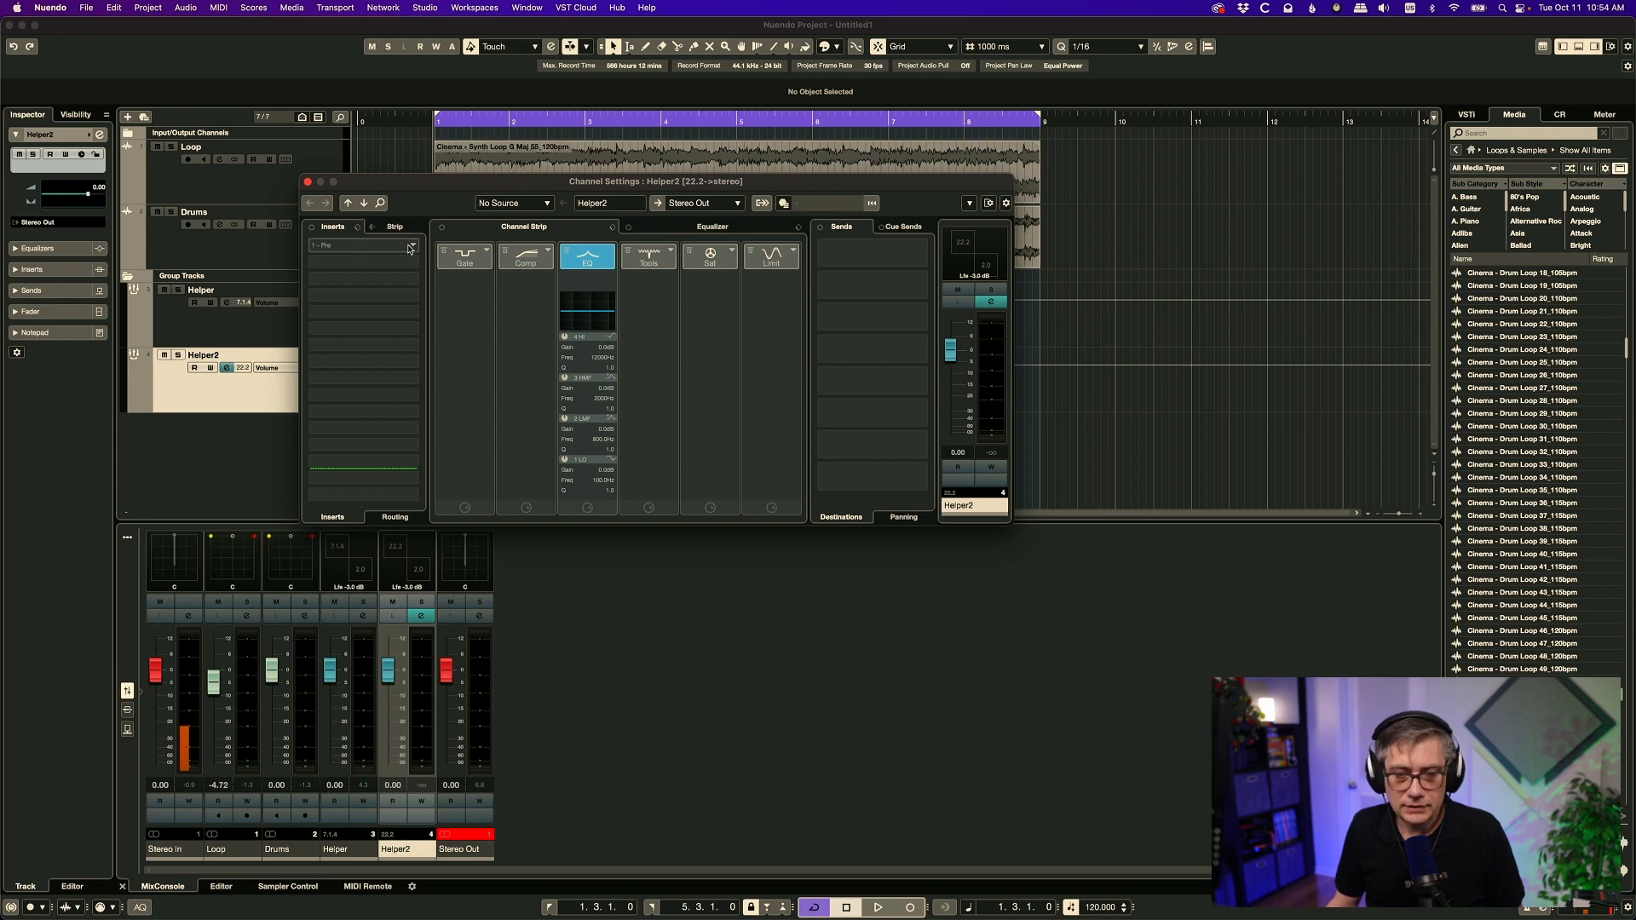
left_click(411, 248)
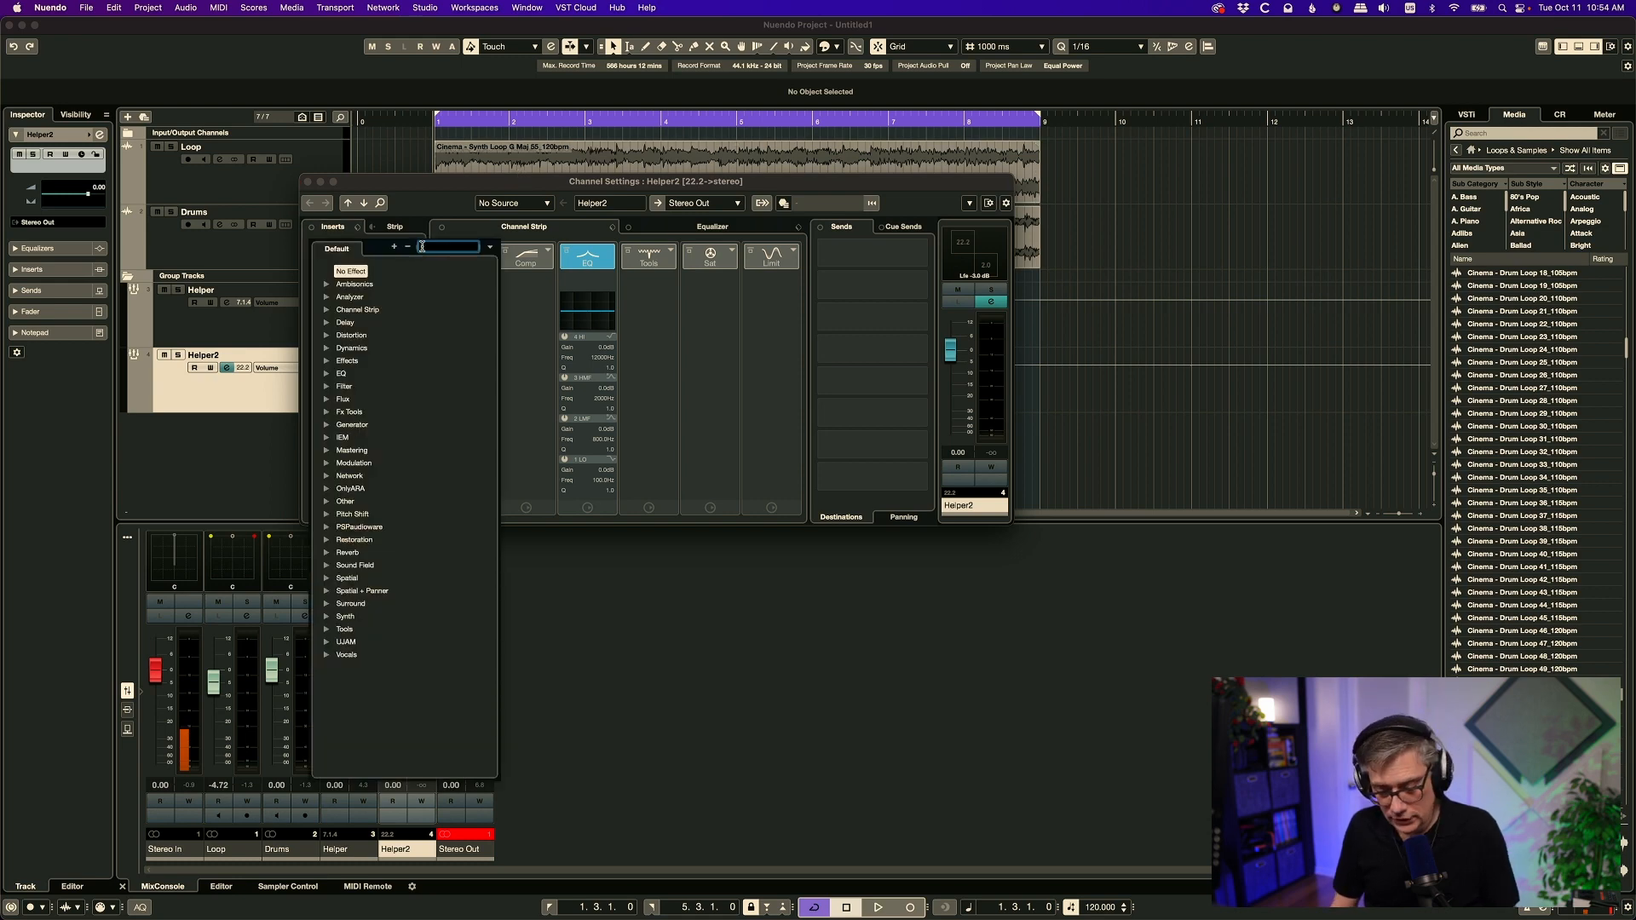
type("3dx")
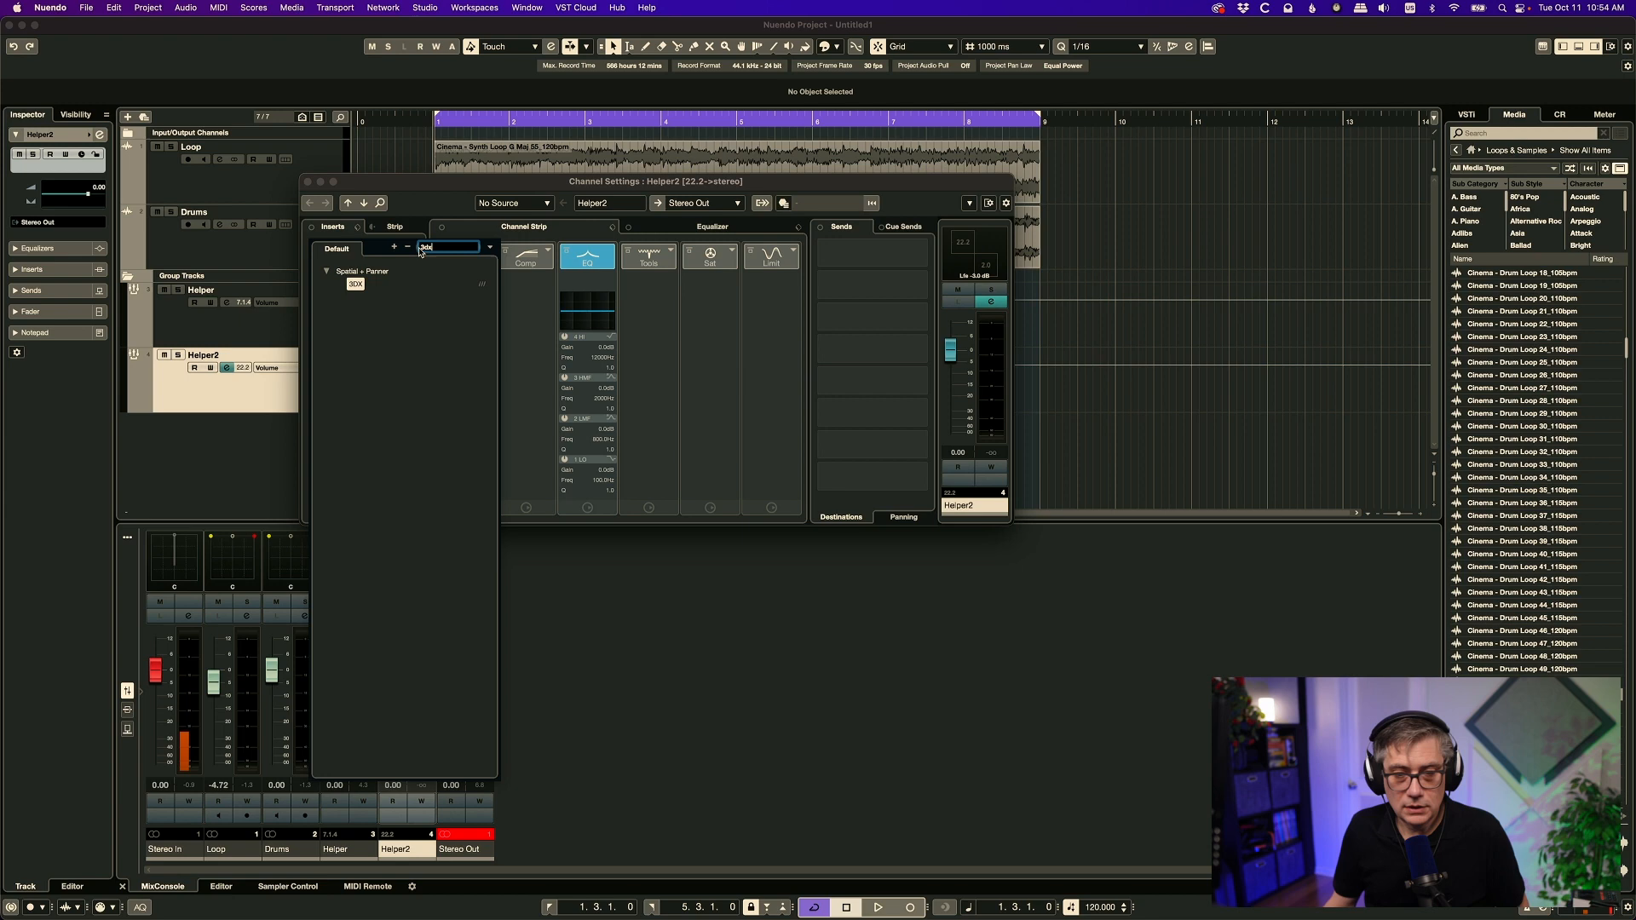
left_click(358, 283)
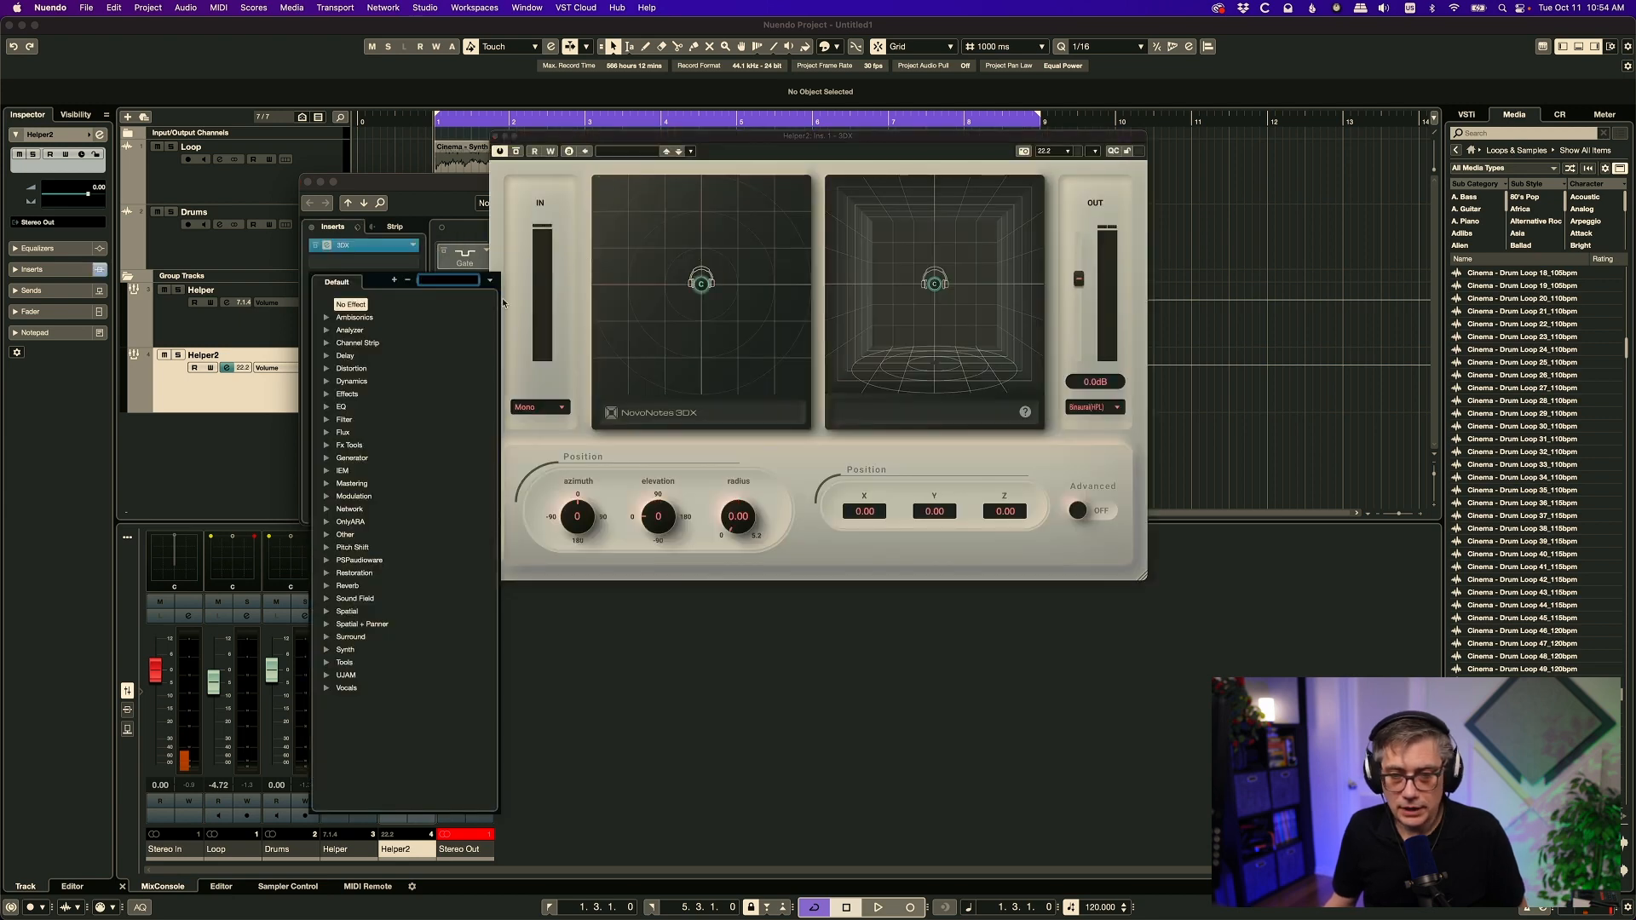
left_click_drag(740, 143, 510, 57)
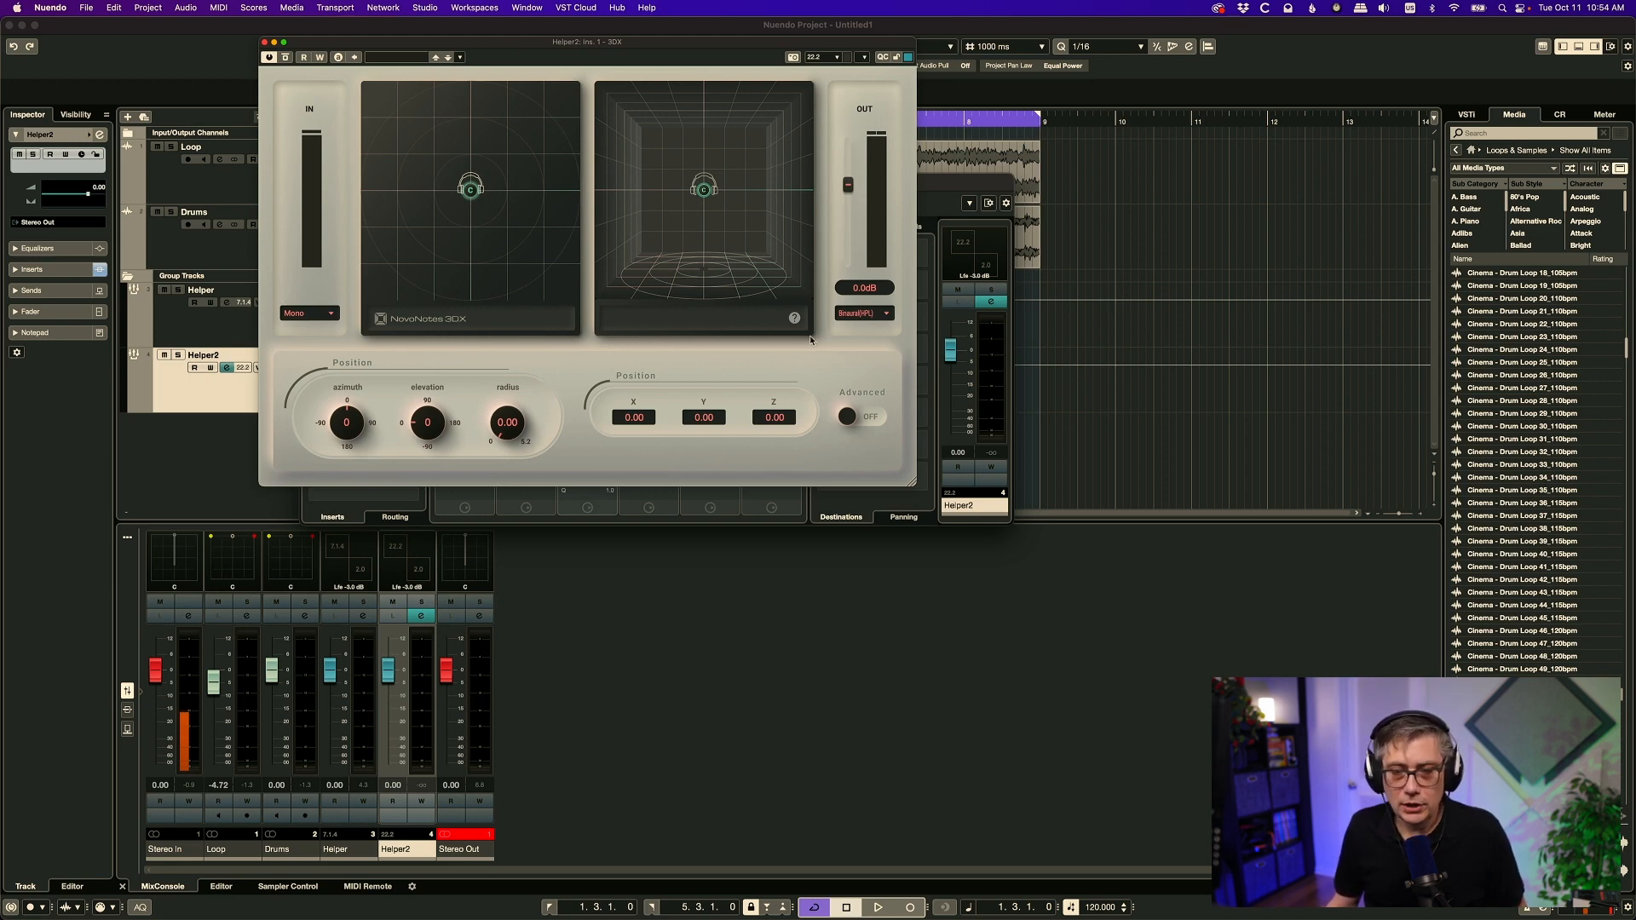
- Set the input format of Helper2's 3DX to 22.2ch and review the available output formats
left_click(331, 315)
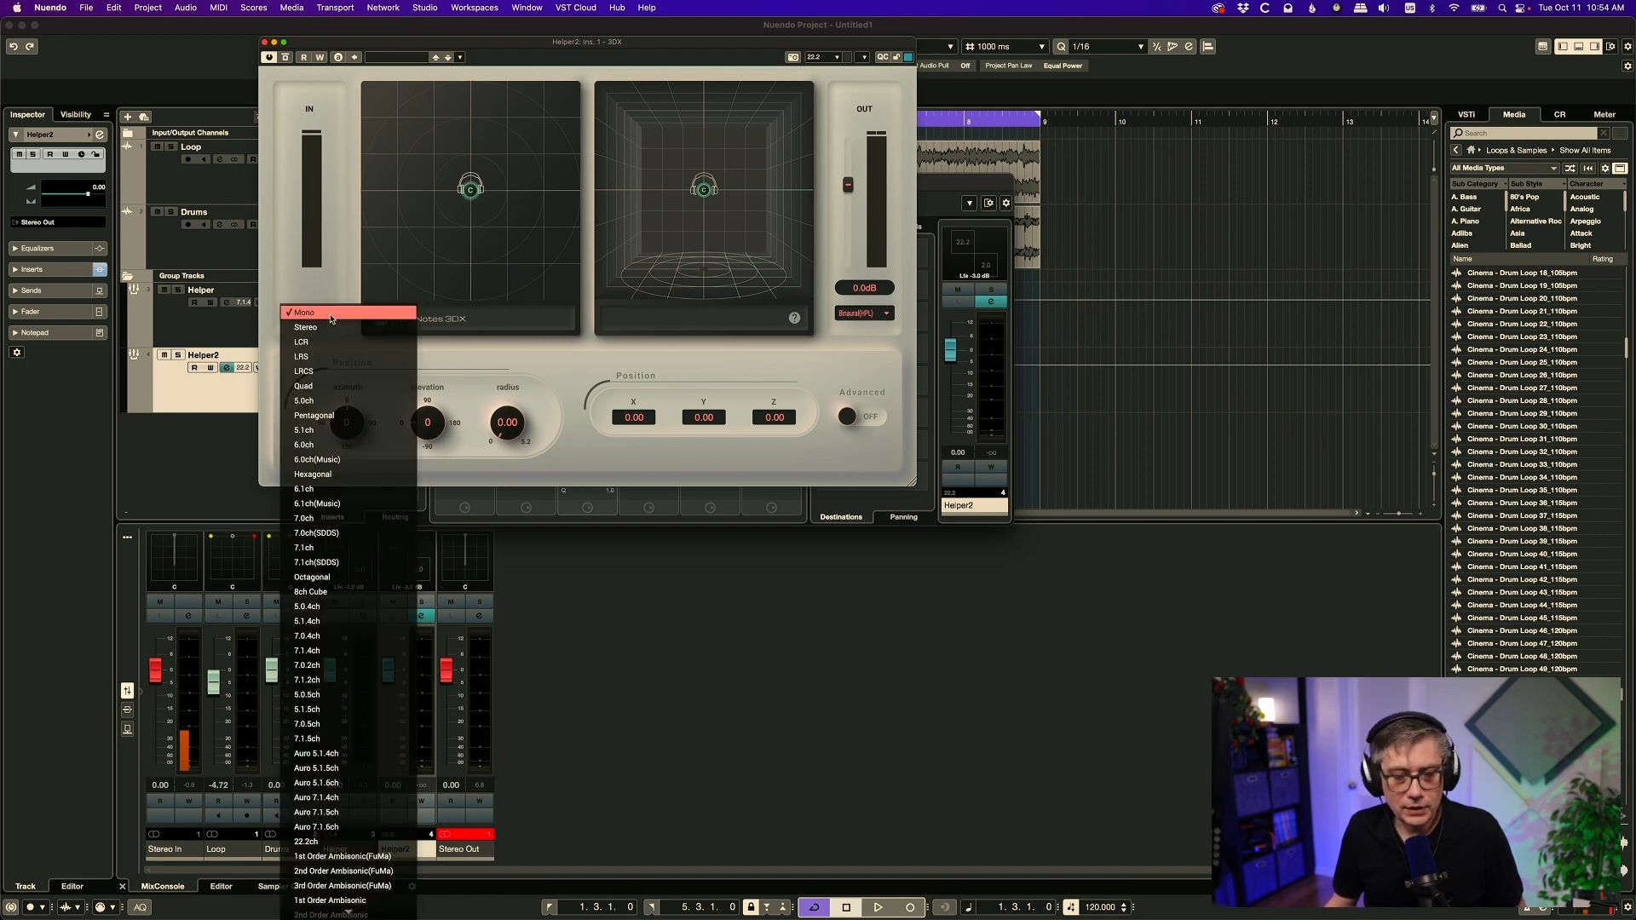
scroll(341, 439, "down", 1)
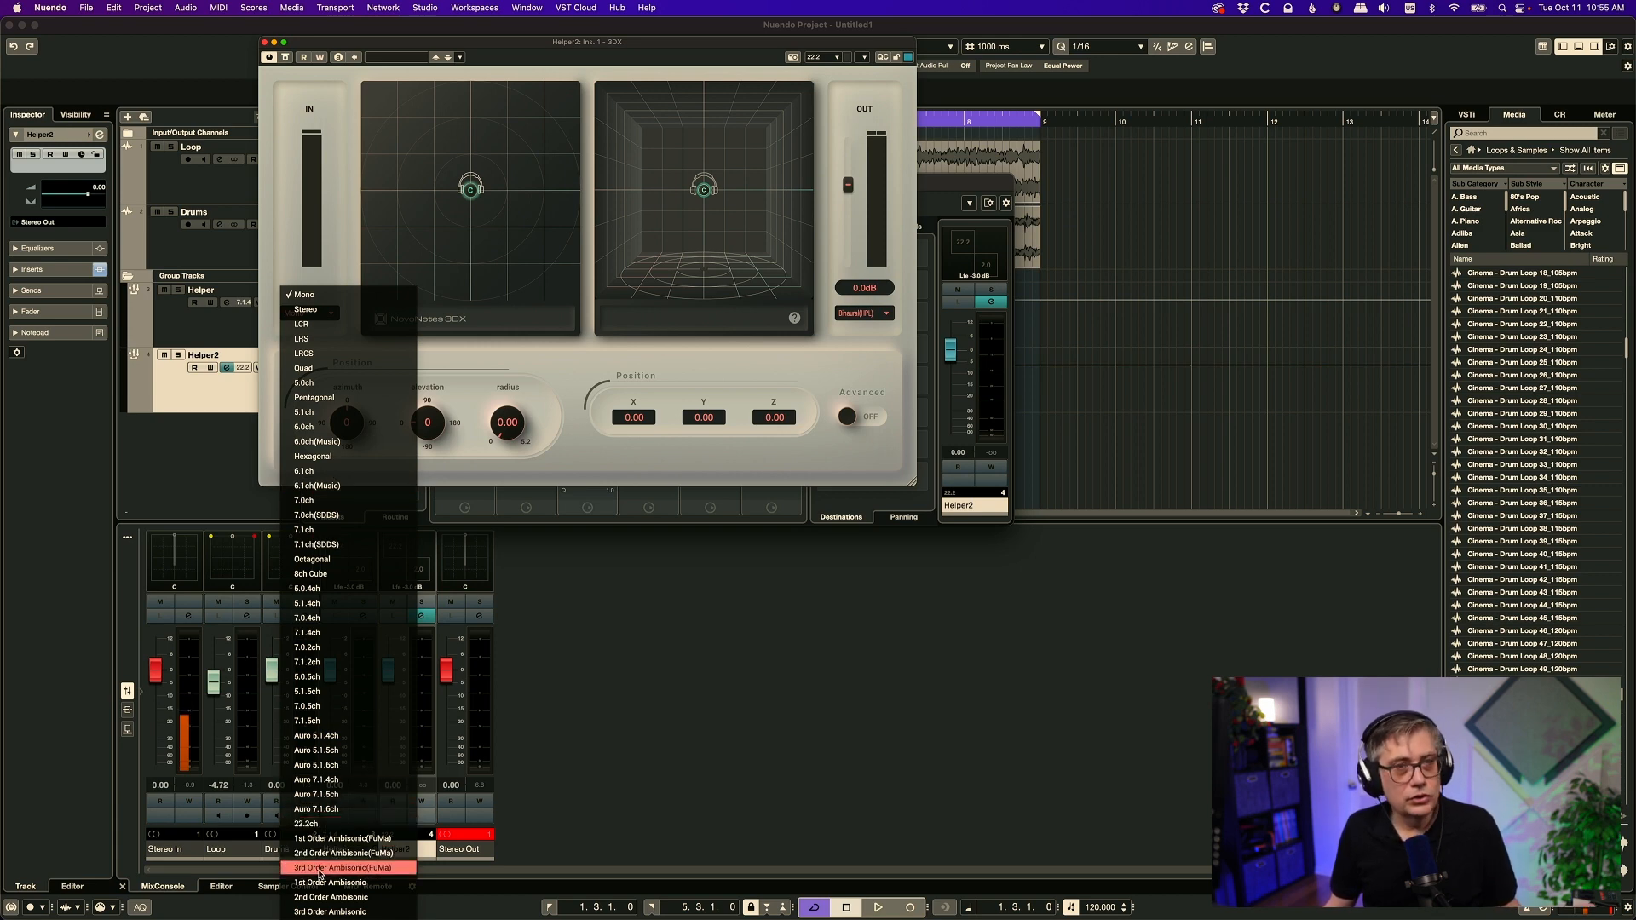
left_click(312, 825)
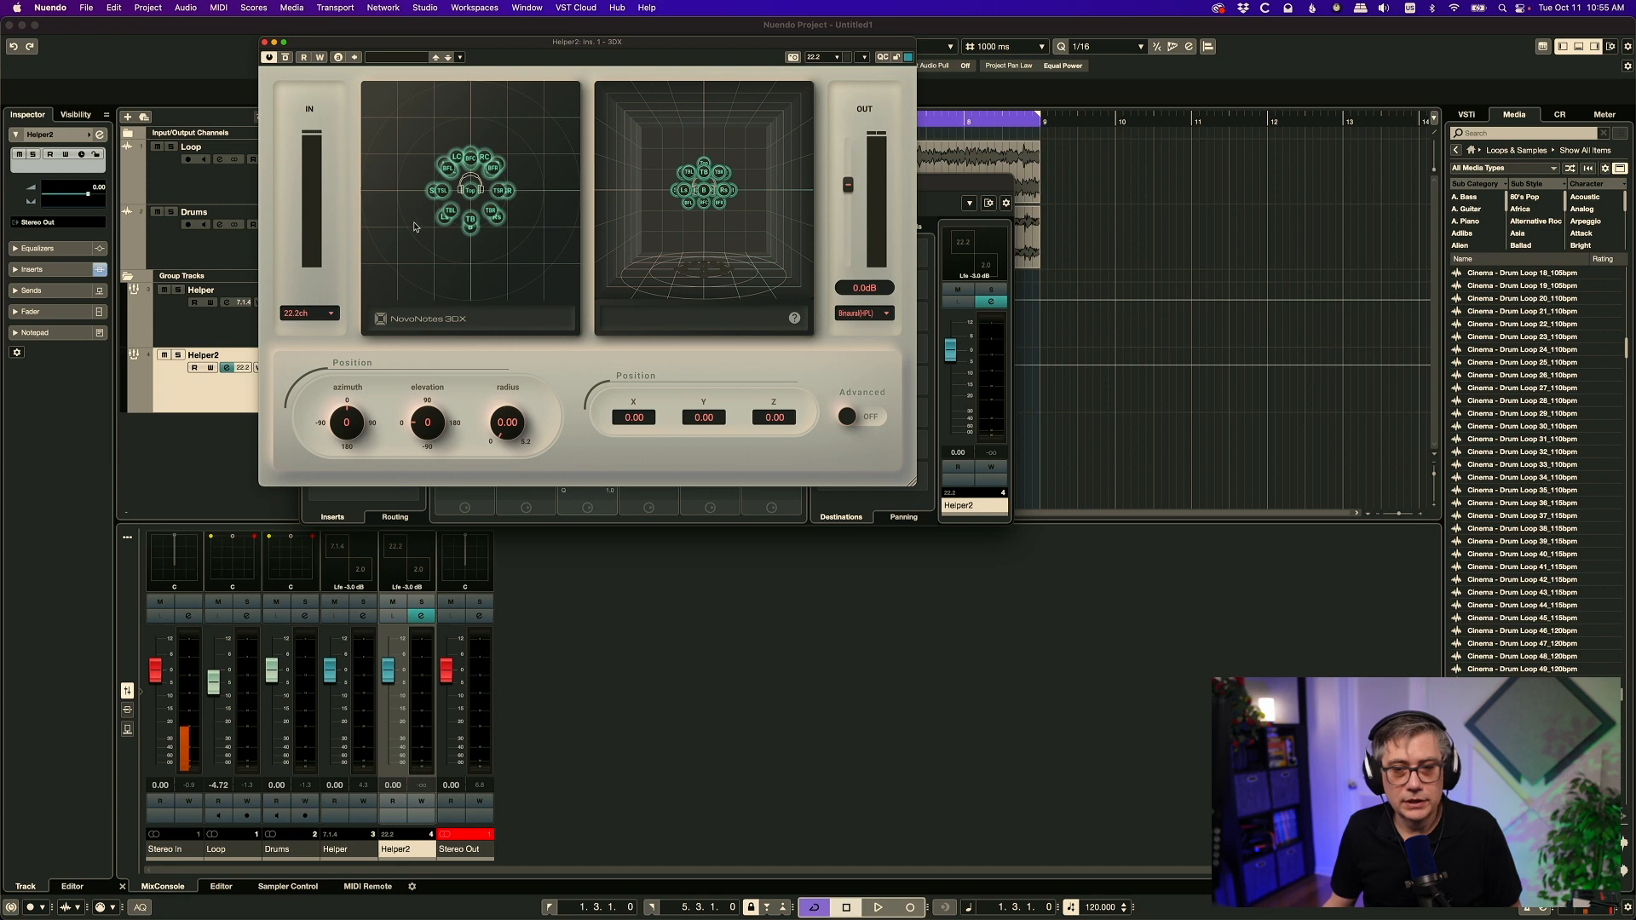
left_click(862, 313)
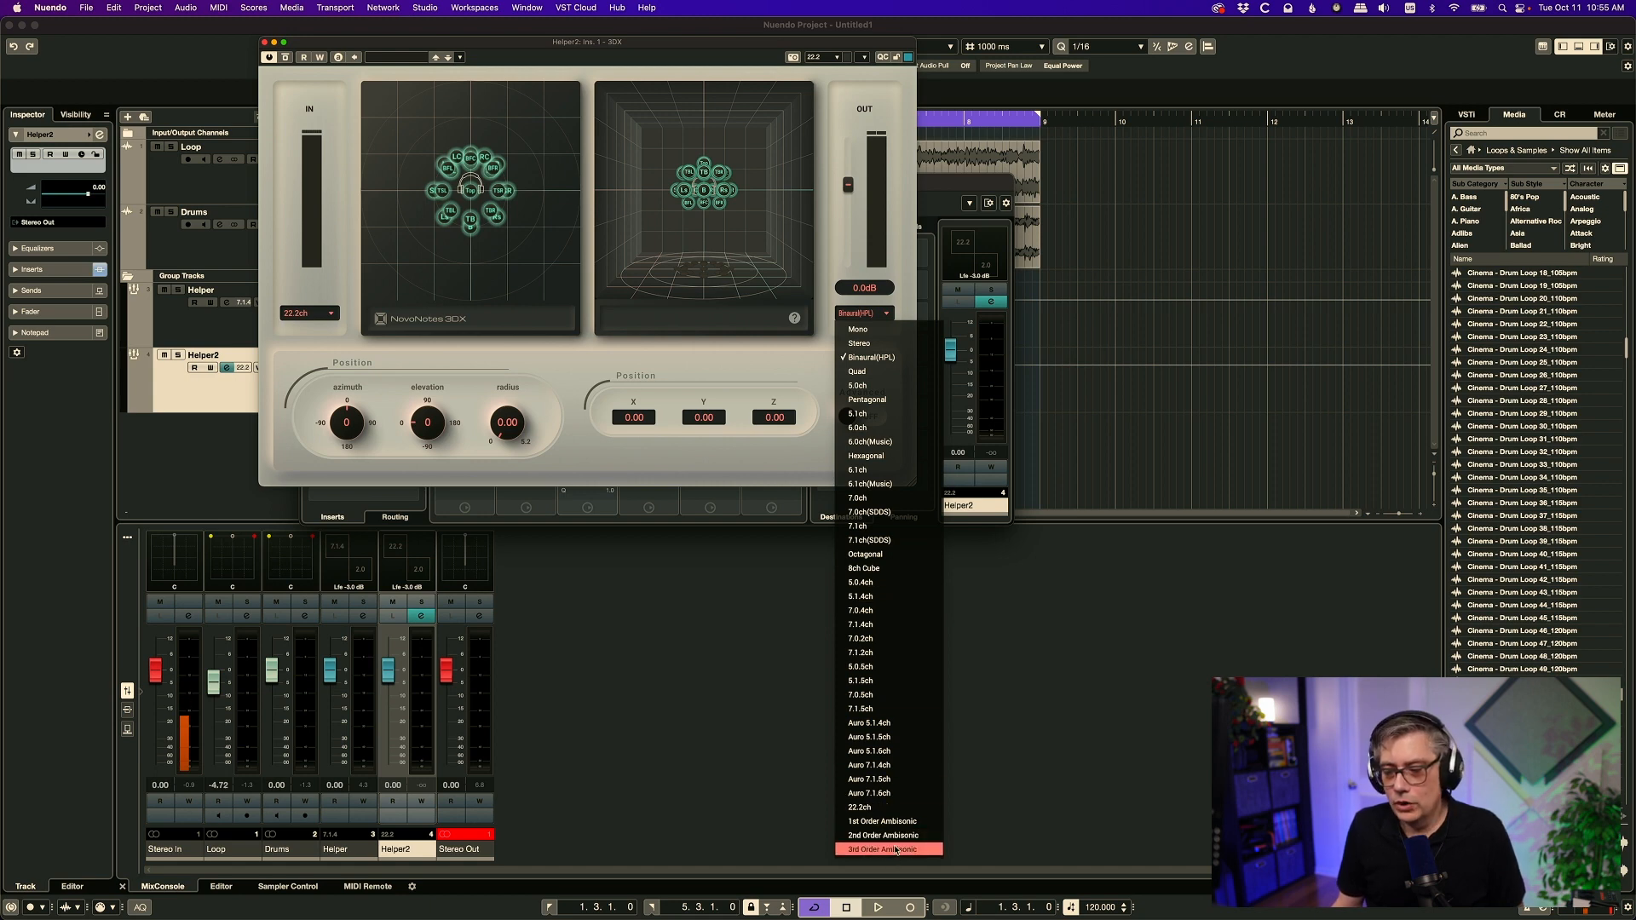
left_click(336, 273)
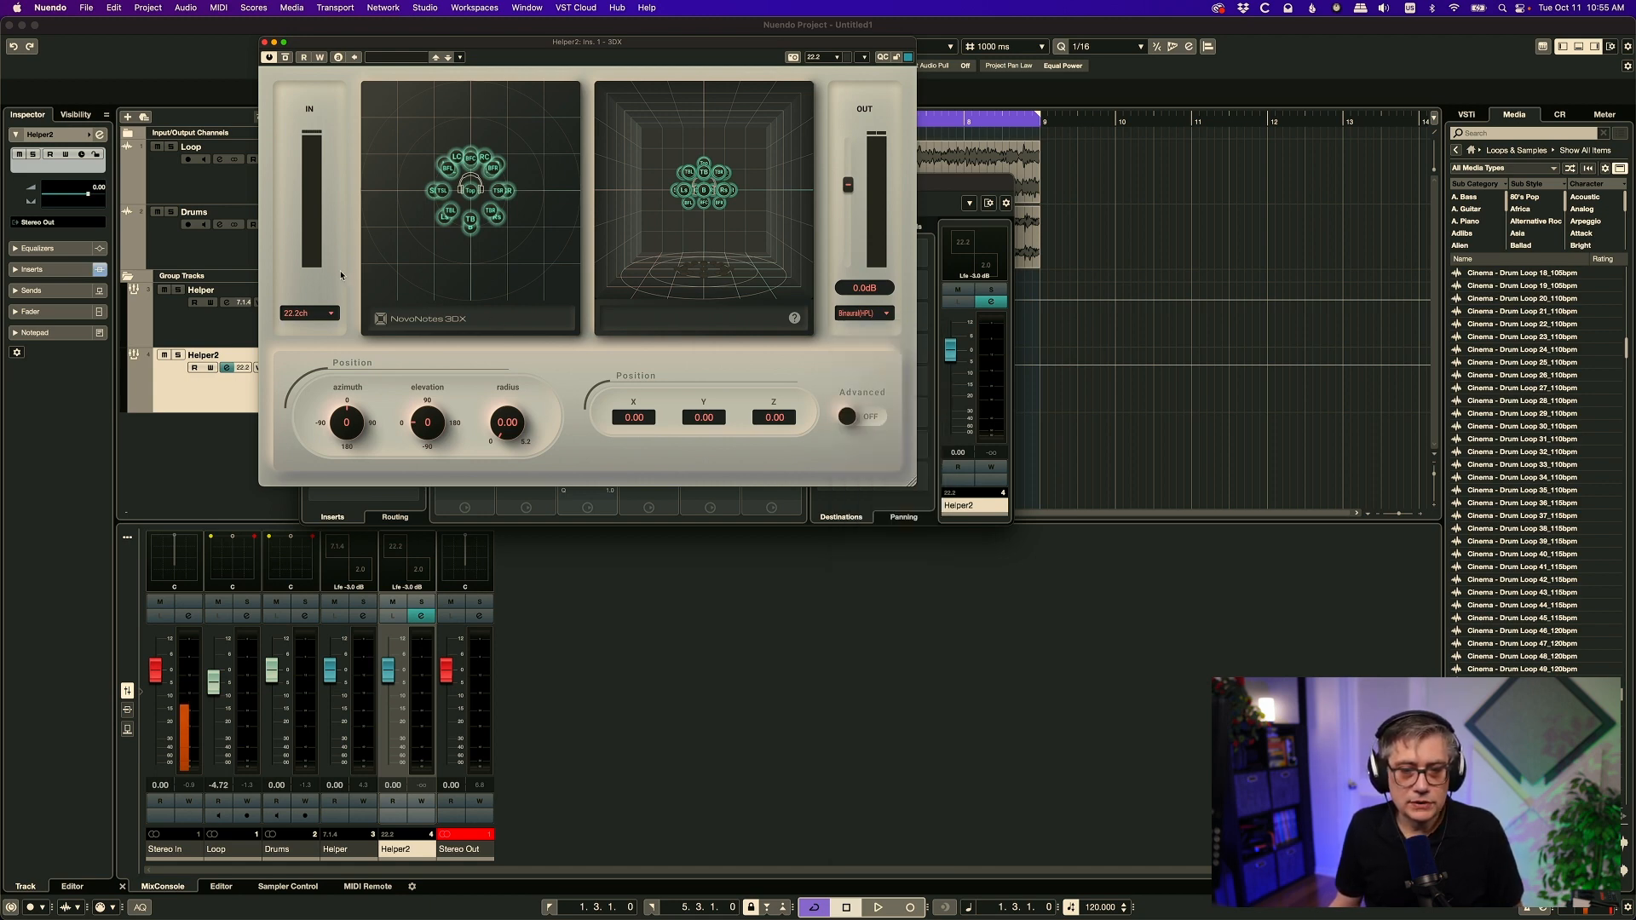
- Set the input format of Helper2's 3DX to 3rd Order Ambisonic and the output format to 22.2ch
left_click(329, 314)
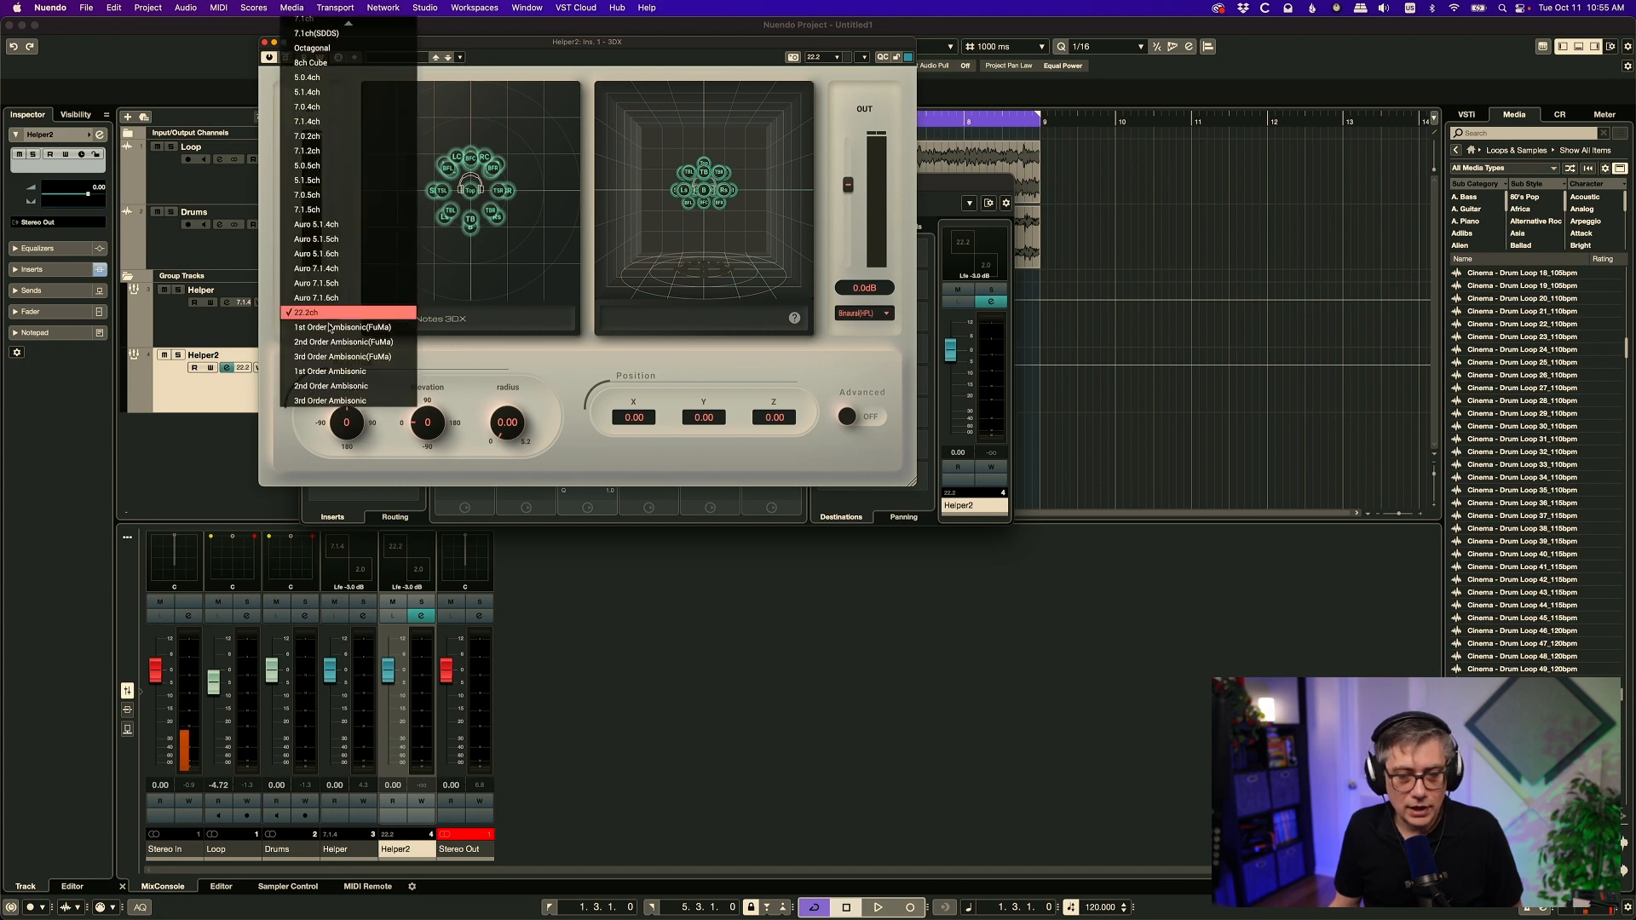
left_click(347, 401)
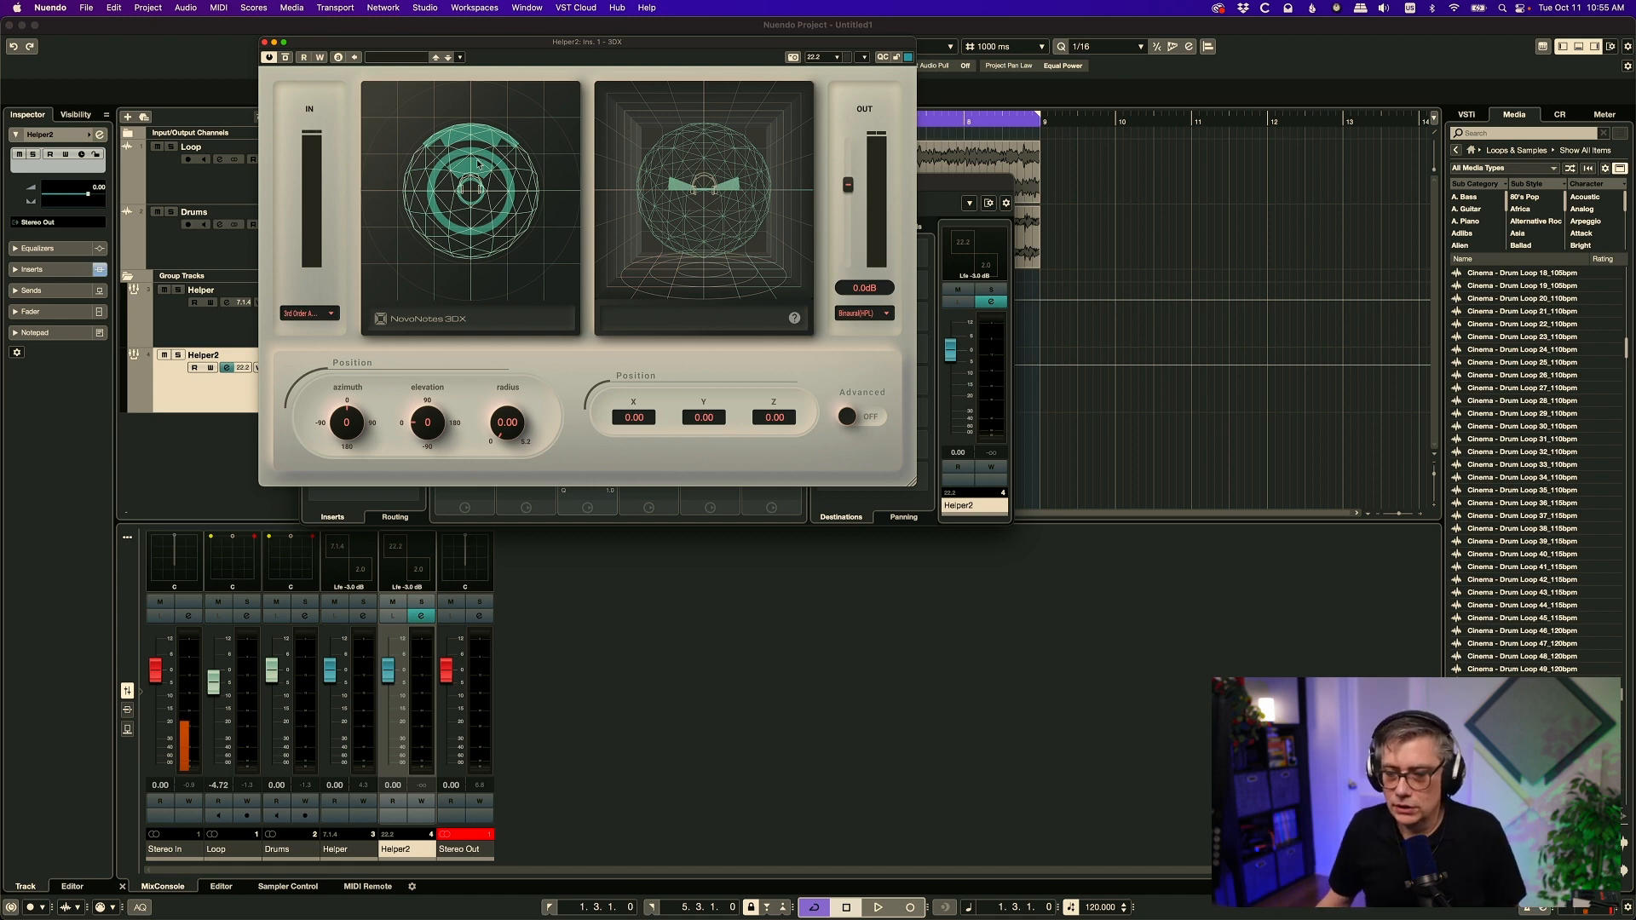
left_click(882, 315)
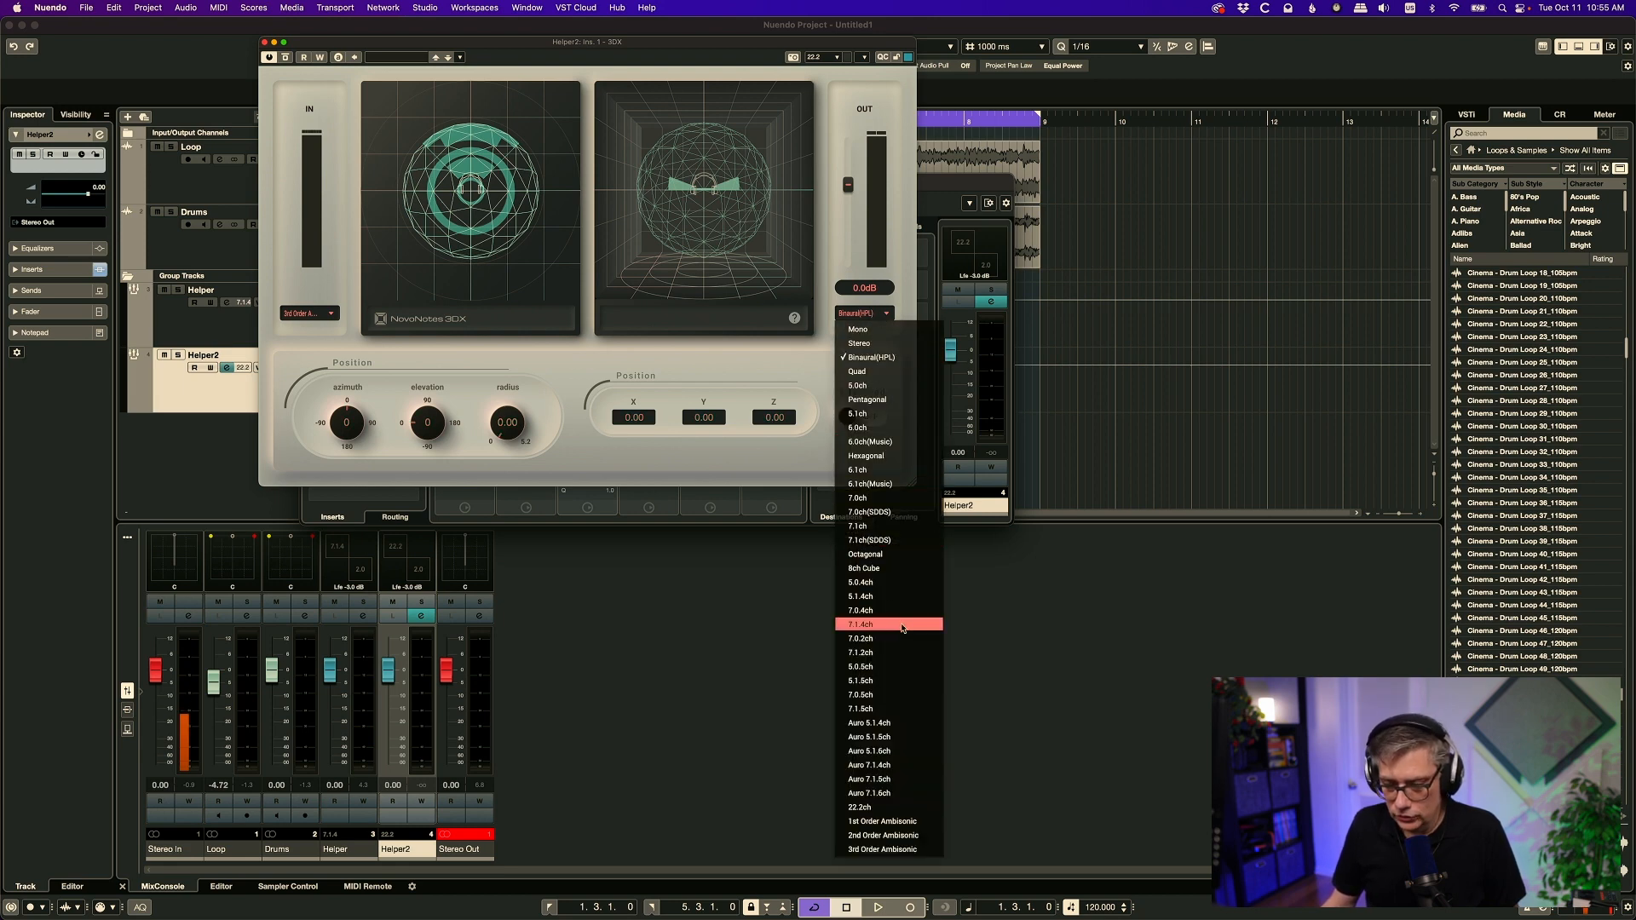
left_click(871, 807)
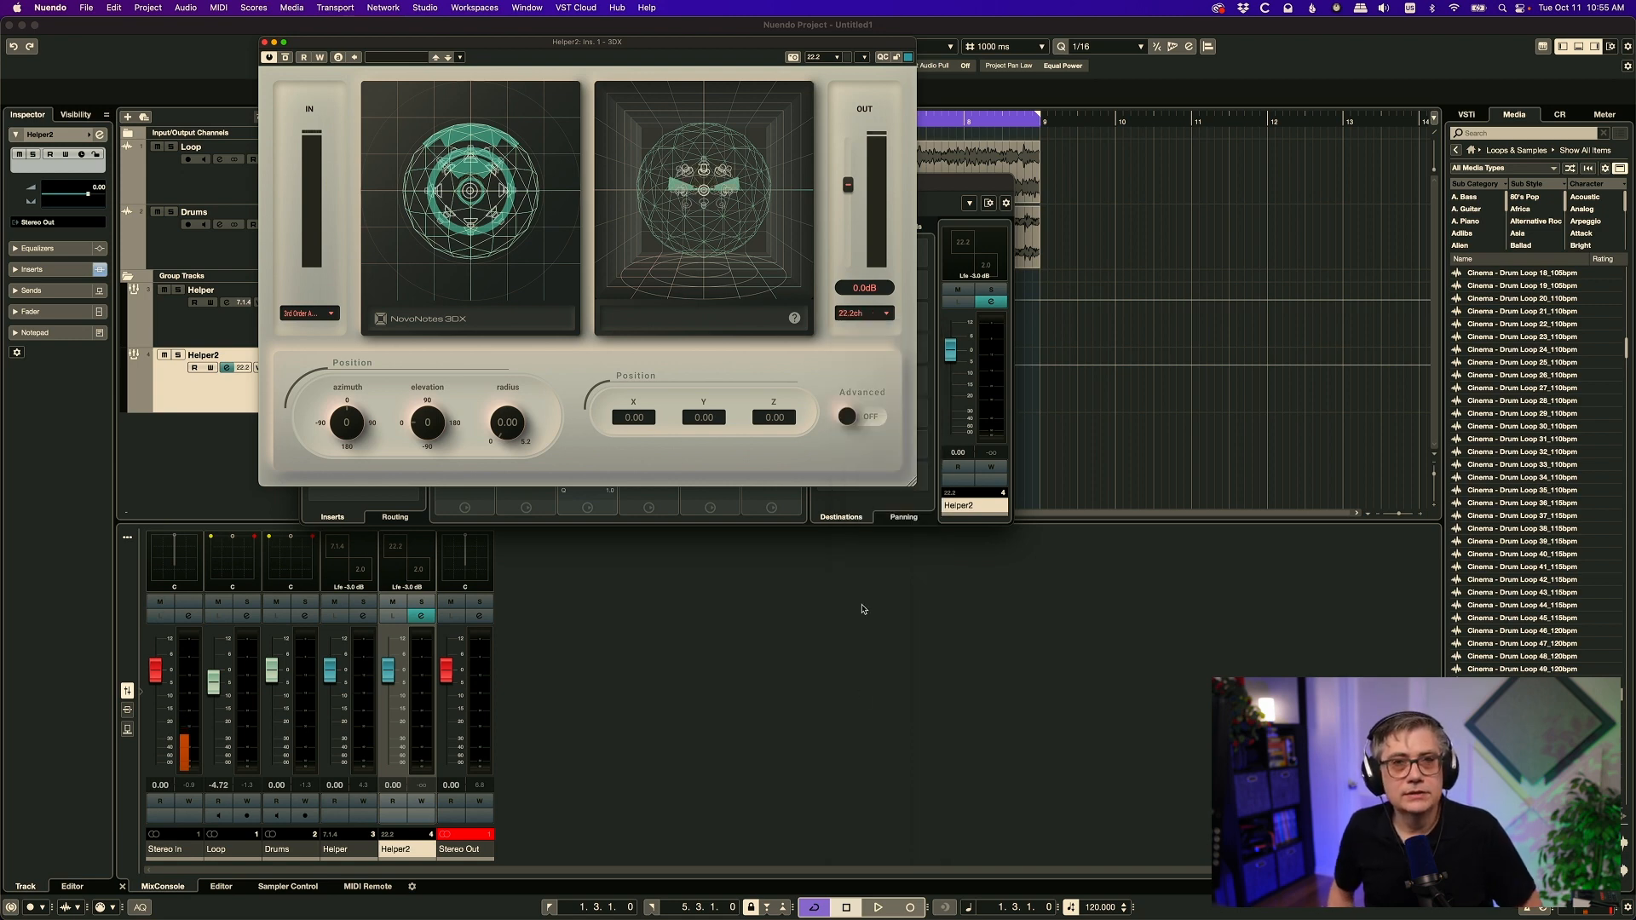